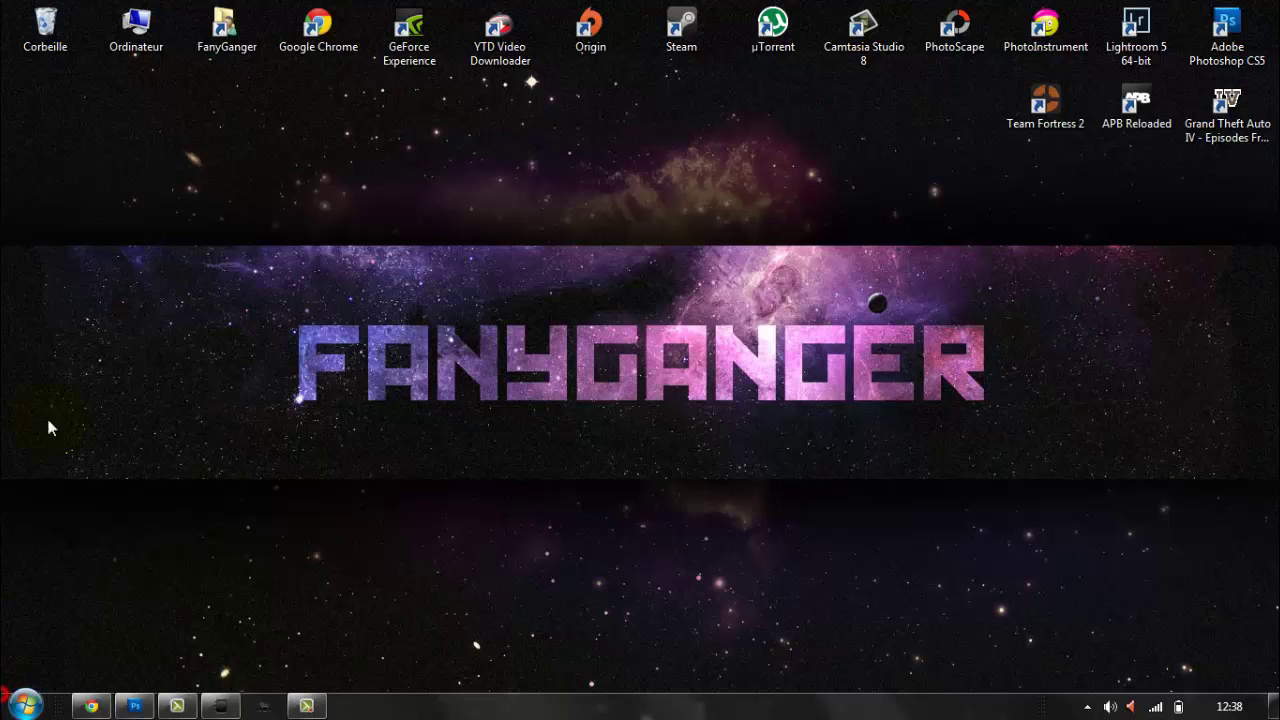
Step: Launch Notepad from Start and type the intro message
{"action": "key", "text": "super"}
{"action": "left_click", "coordinate": [100, 166]}
{"action": "type", "text": "Hi ,"}
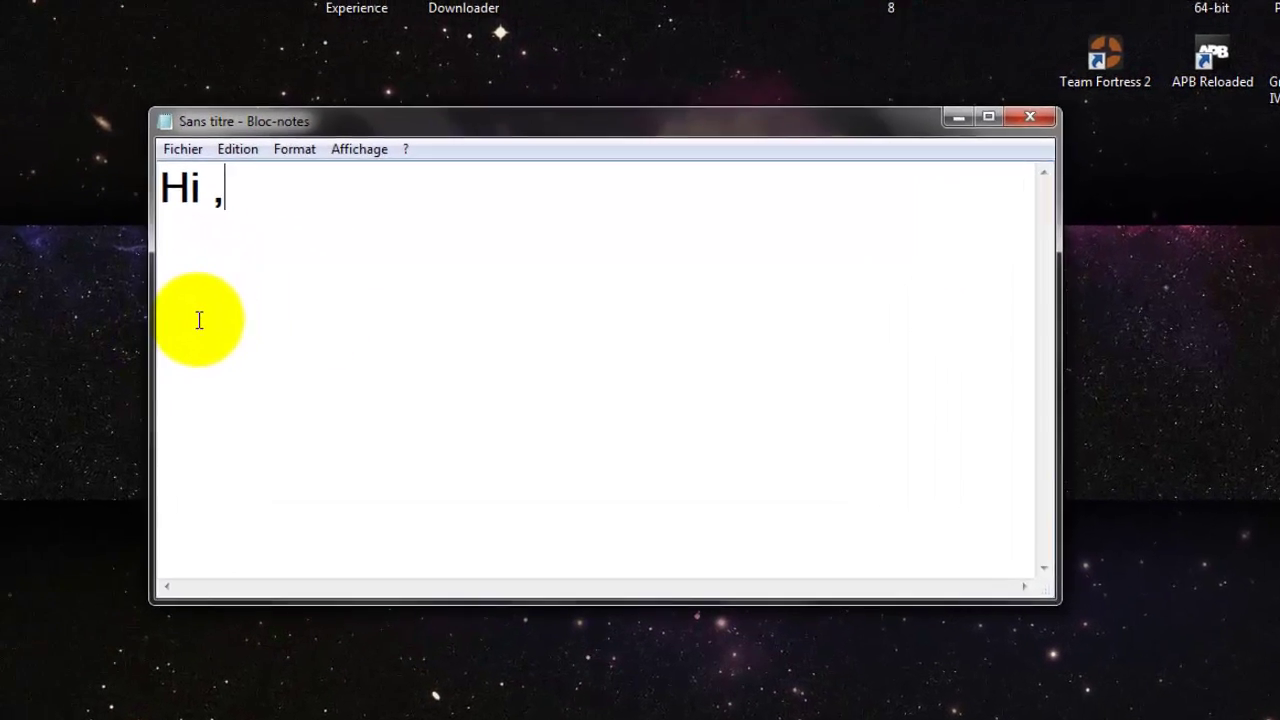
{"action": "type", "text": " in this video i'm going to show u how"}
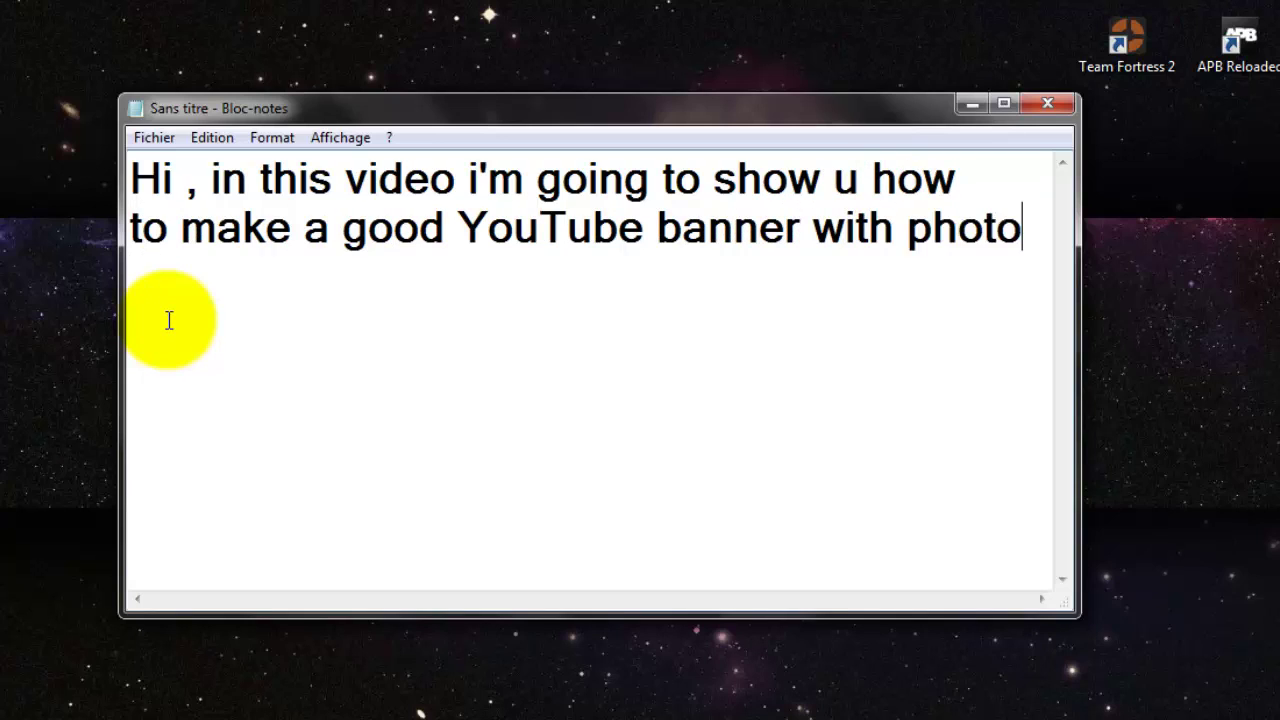
{"action": "type", "text": "shop"}
{"action": "key", "text": "Return"}
{"action": "type", "text": "it's really easy to make"}
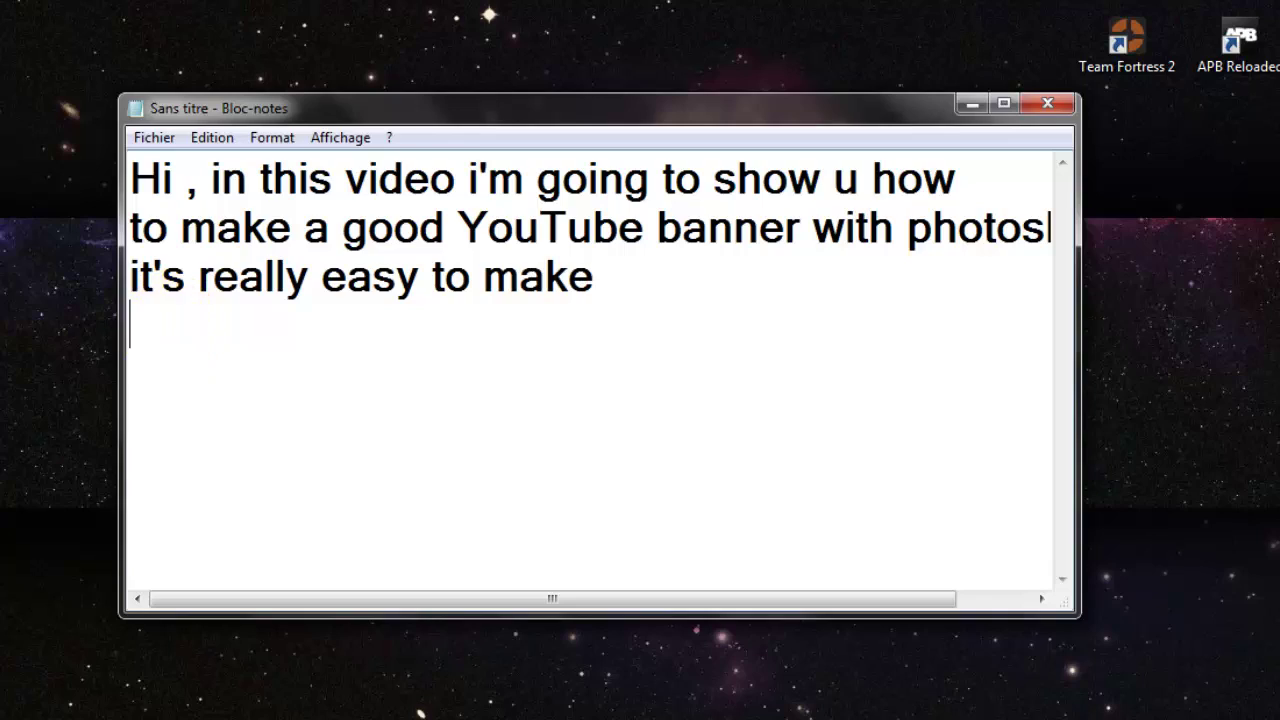
Step: Glance at the finished galaxy banner, then return to the note and add more text
{"action": "left_click", "coordinate": [972, 103]}
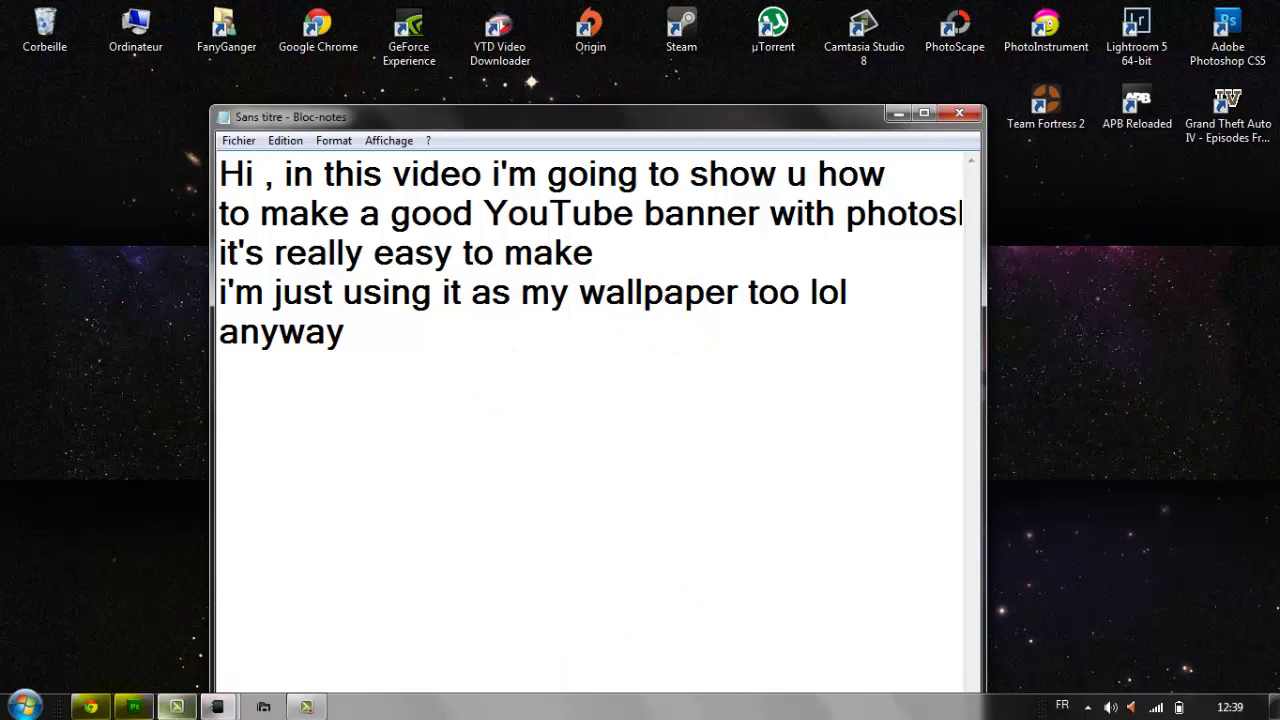
{"action": "left_click", "coordinate": [135, 708]}
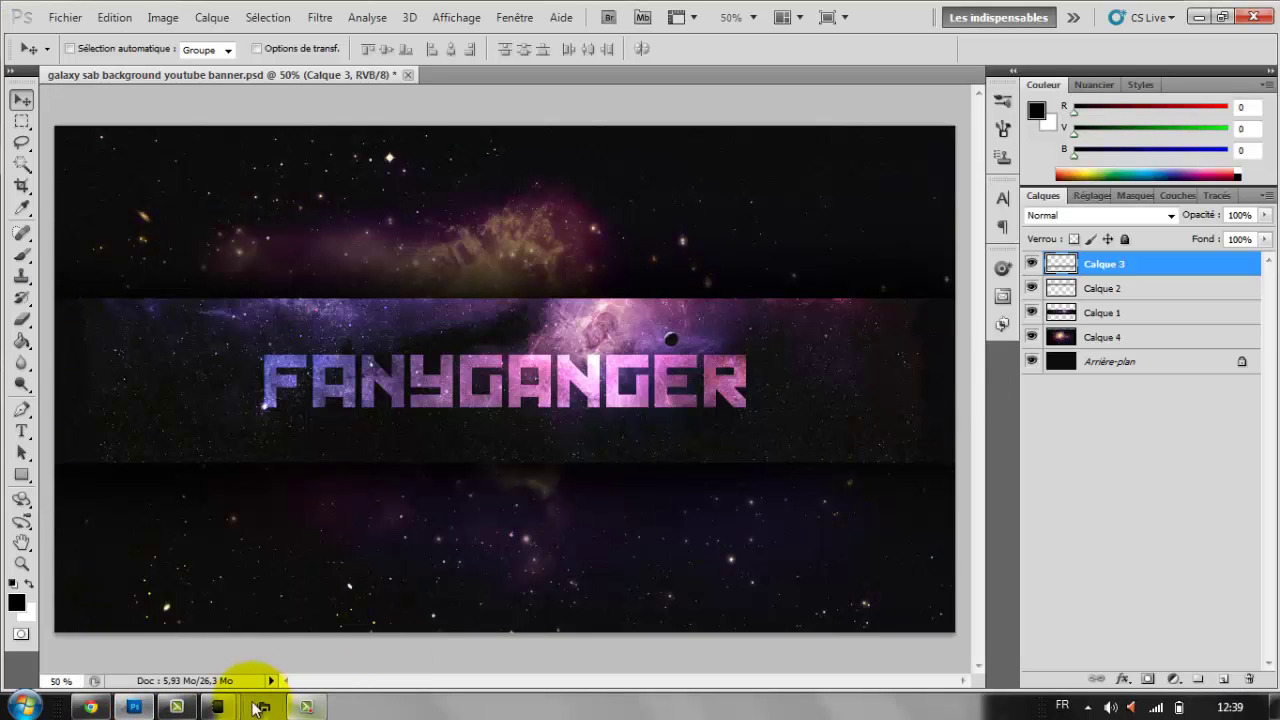
{"action": "left_click", "coordinate": [217, 707]}
{"action": "left_click", "coordinate": [285, 610]}
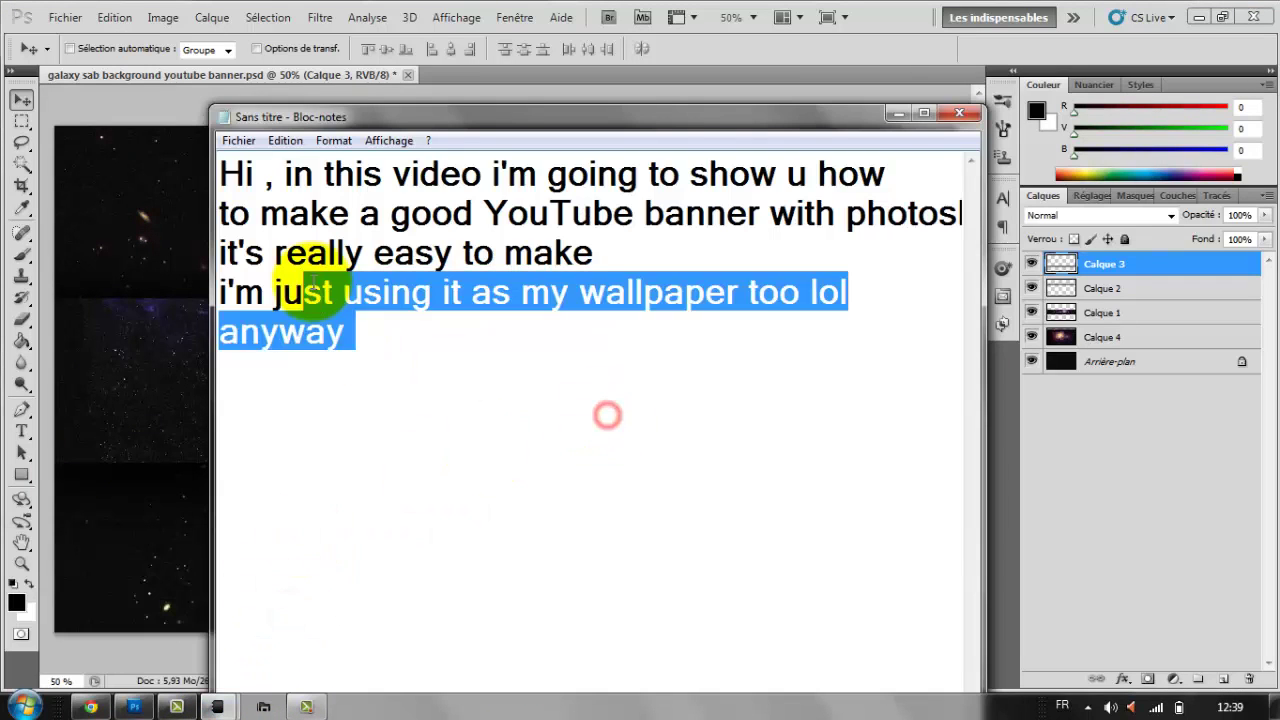
{"action": "left_click", "coordinate": [386, 380]}
{"action": "type", "text": "let's get starte"}
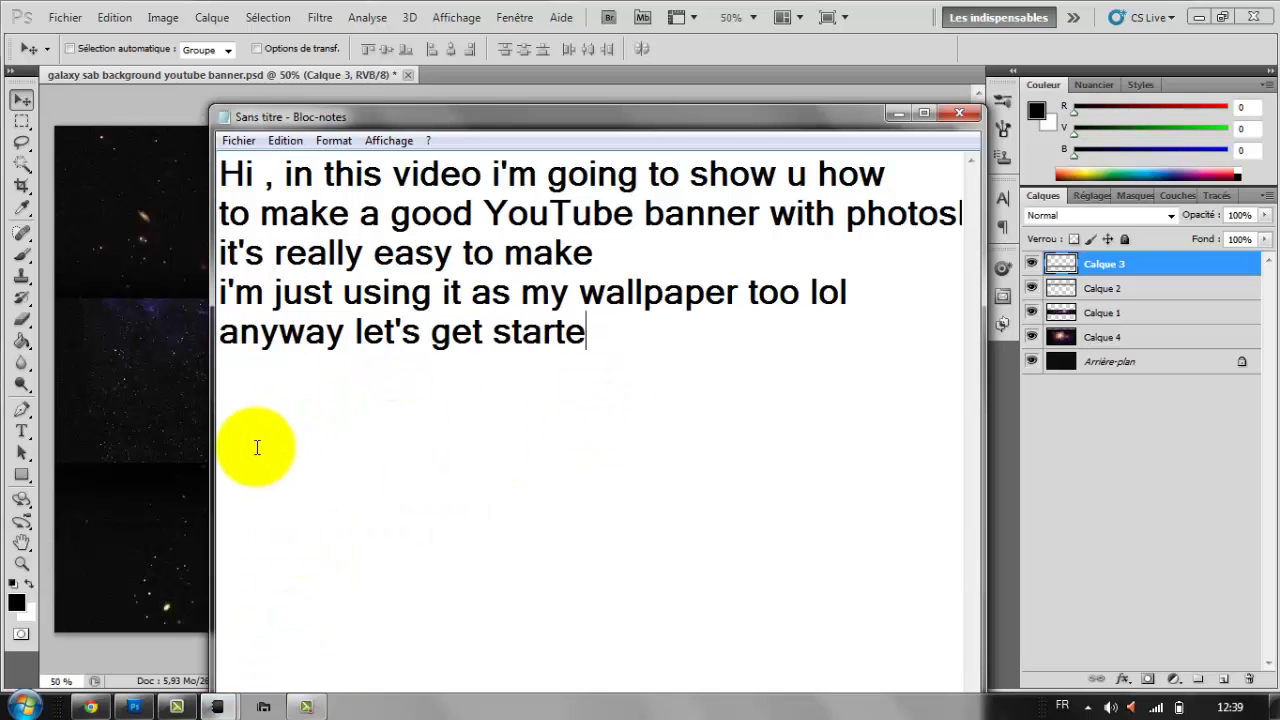
{"action": "type", "text": "d"}
Step: Clear the note, close Notepad, and start a new Photoshop document with Fichier > Nouveau
{"action": "key", "text": "ctrl+a"}
{"action": "key", "text": "BackSpace"}
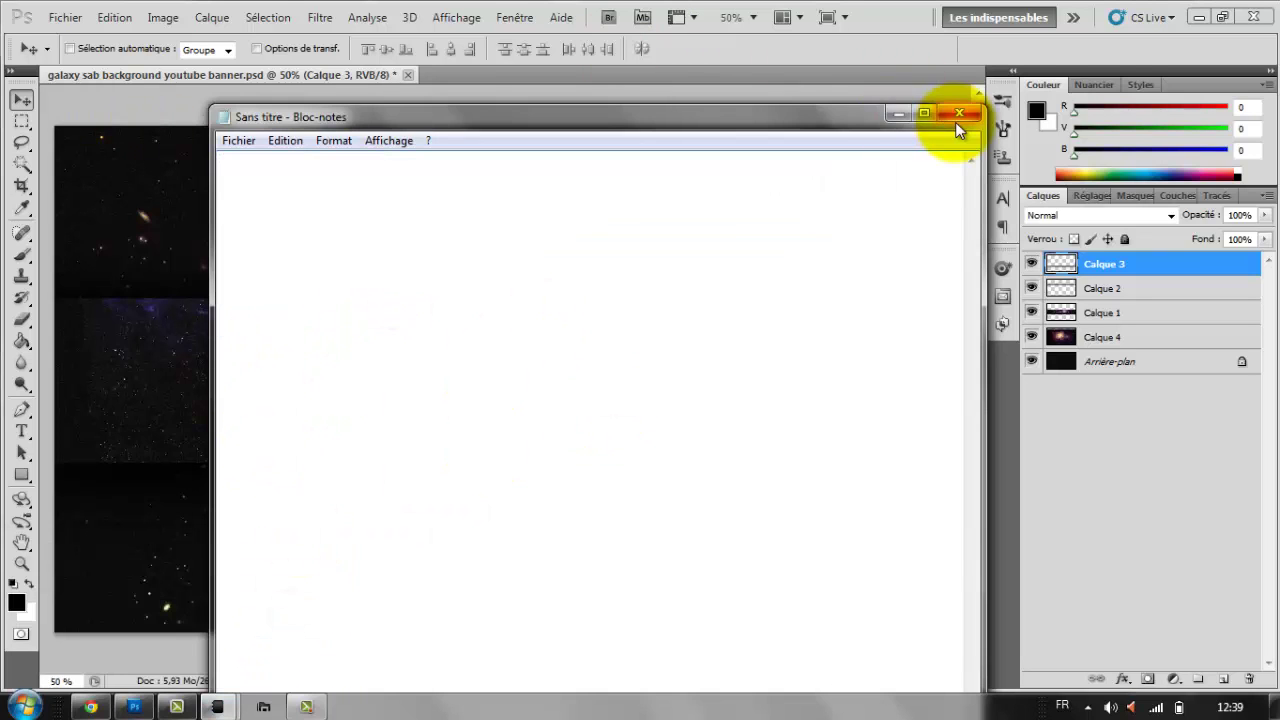
{"action": "left_click", "coordinate": [958, 113]}
{"action": "left_click", "coordinate": [63, 17]}
{"action": "left_click", "coordinate": [88, 37]}
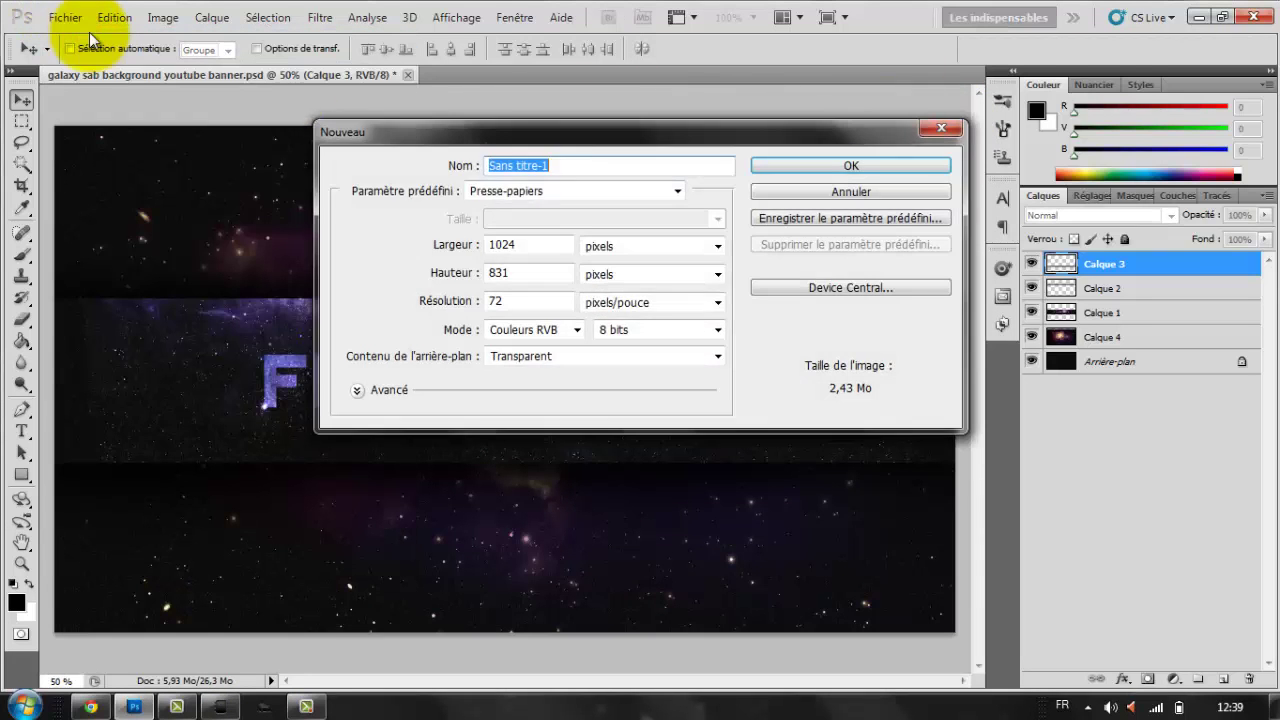
Step: Create a 1920×1080 document and fill it black with the Paint Bucket
{"action": "double_click", "coordinate": [530, 246]}
{"action": "type", "text": "1980"}
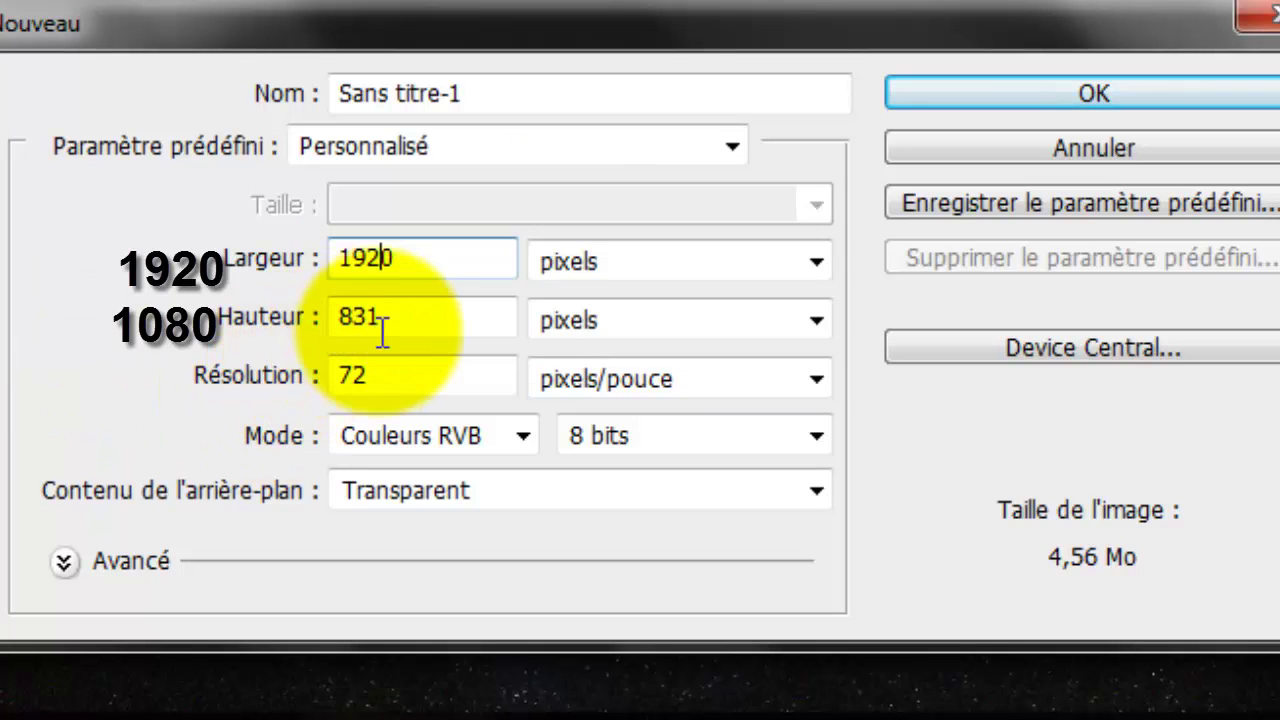
{"action": "double_click", "coordinate": [496, 314]}
{"action": "type", "text": "1080"}
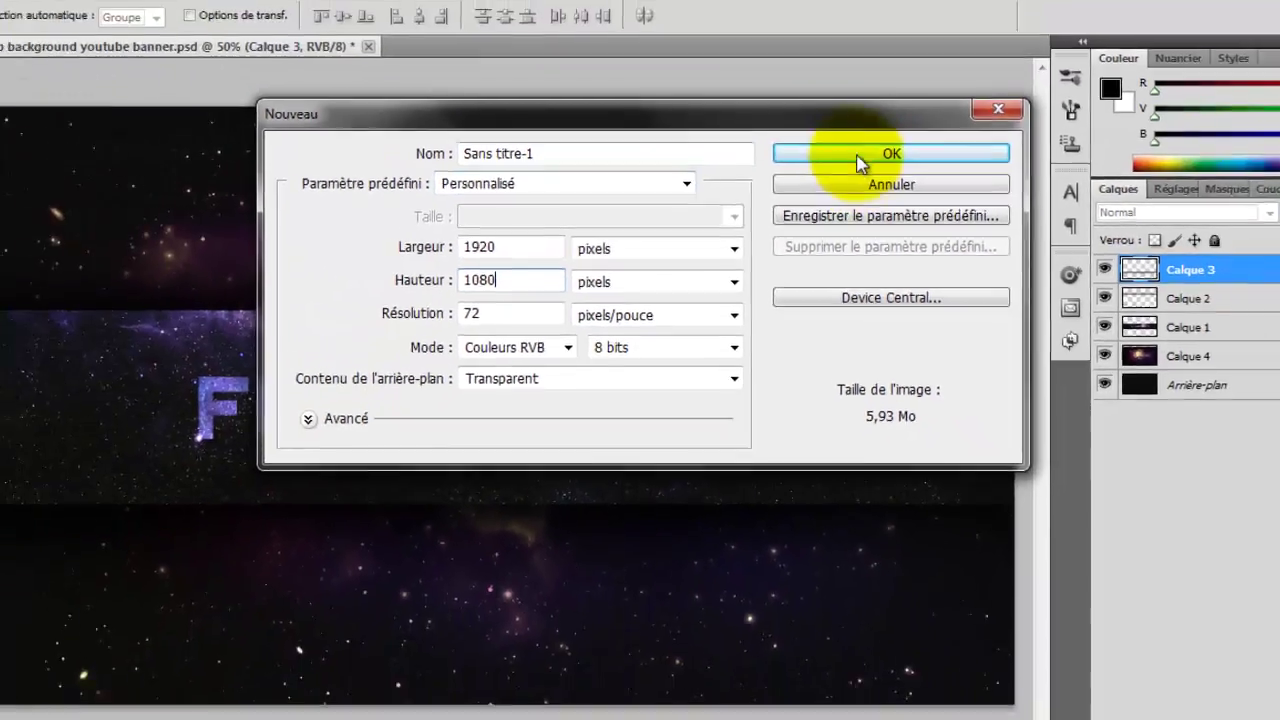
{"action": "left_click", "coordinate": [818, 166]}
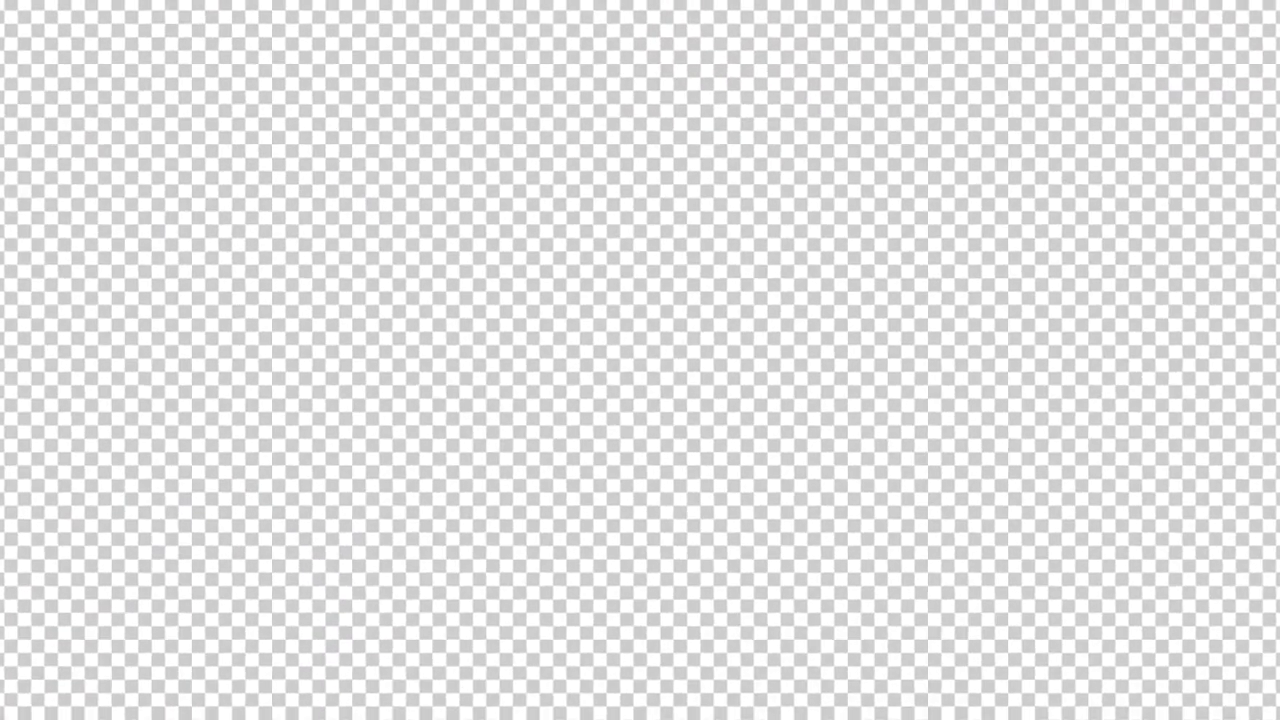
{"action": "left_click", "coordinate": [20, 337]}
{"action": "left_click", "coordinate": [135, 357]}
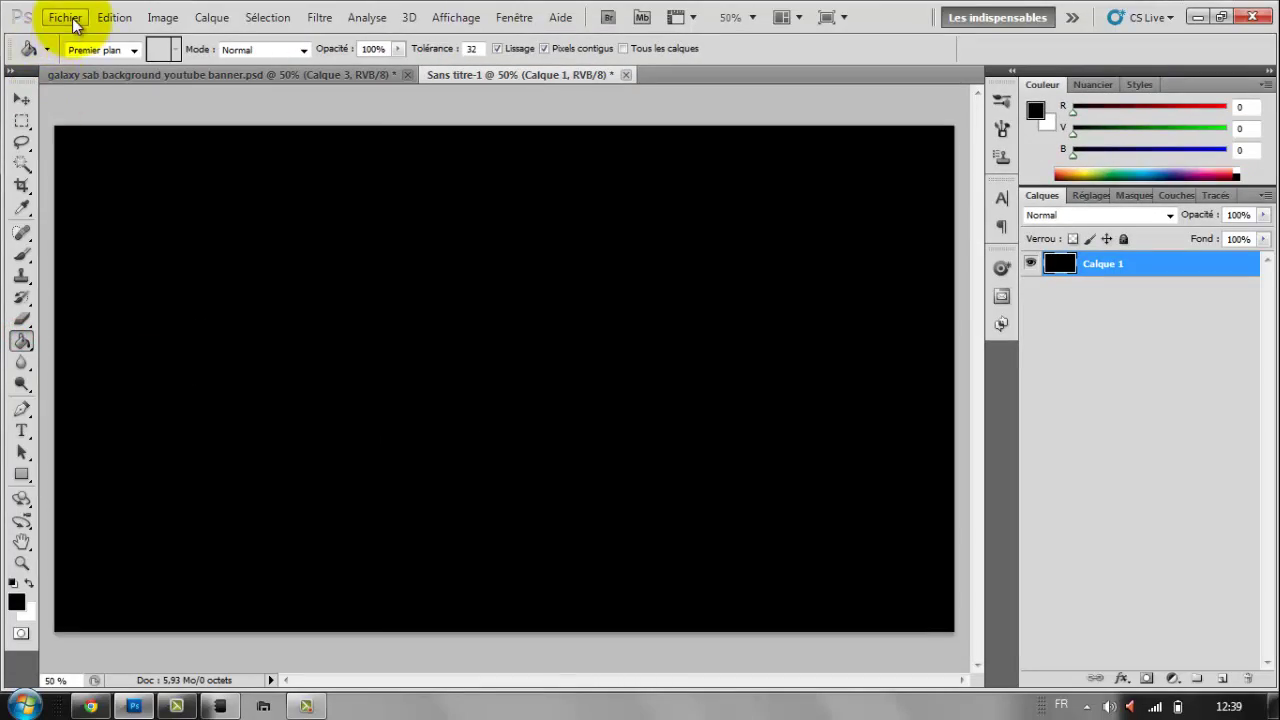
{"action": "key", "text": "v"}
Step: Create a transparent 1920×350 document, then return to Sans titre-1
{"action": "left_click", "coordinate": [66, 17]}
{"action": "left_click", "coordinate": [86, 29]}
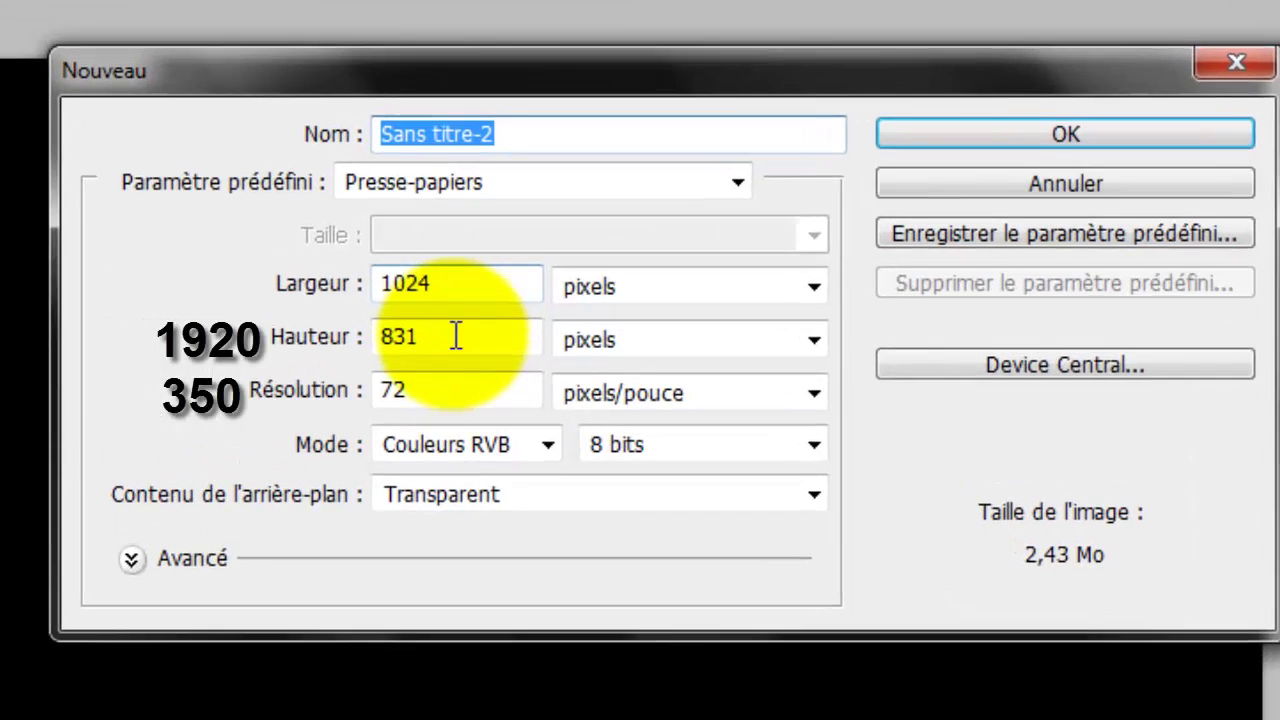
{"action": "double_click", "coordinate": [425, 355]}
{"action": "double_click", "coordinate": [429, 290]}
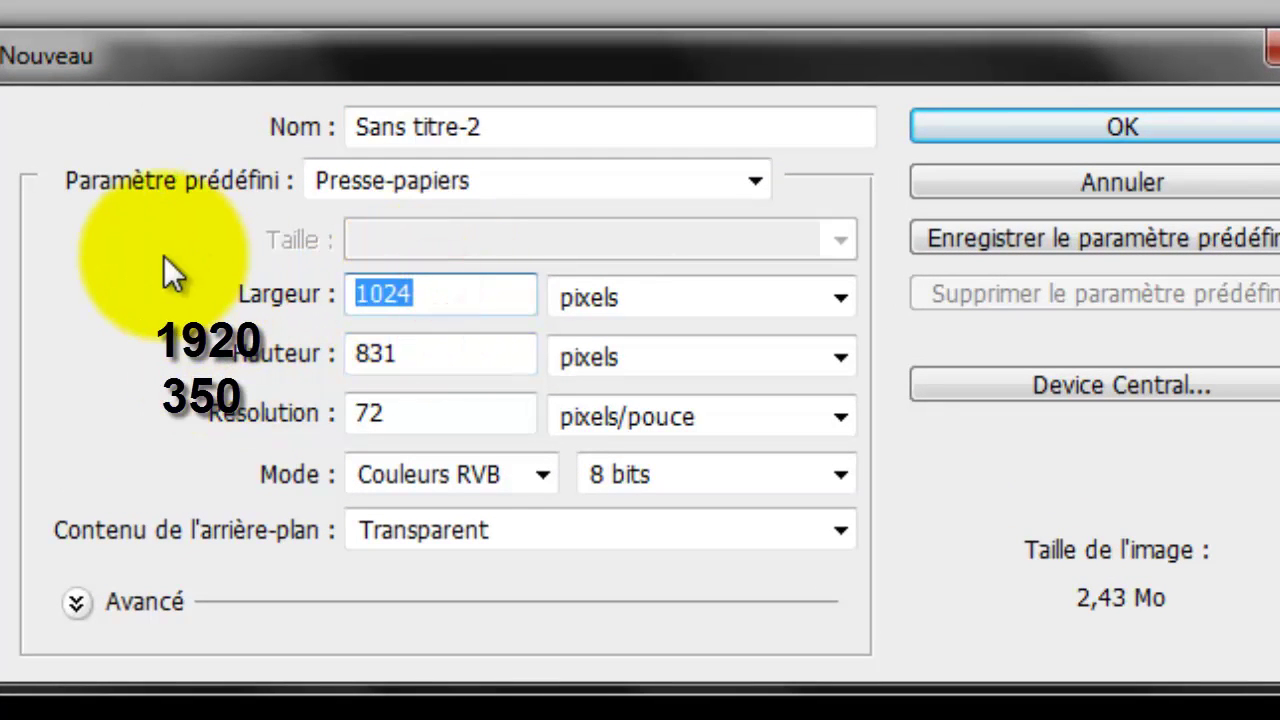
{"action": "type", "text": "19"}
{"action": "left_click", "coordinate": [461, 291]}
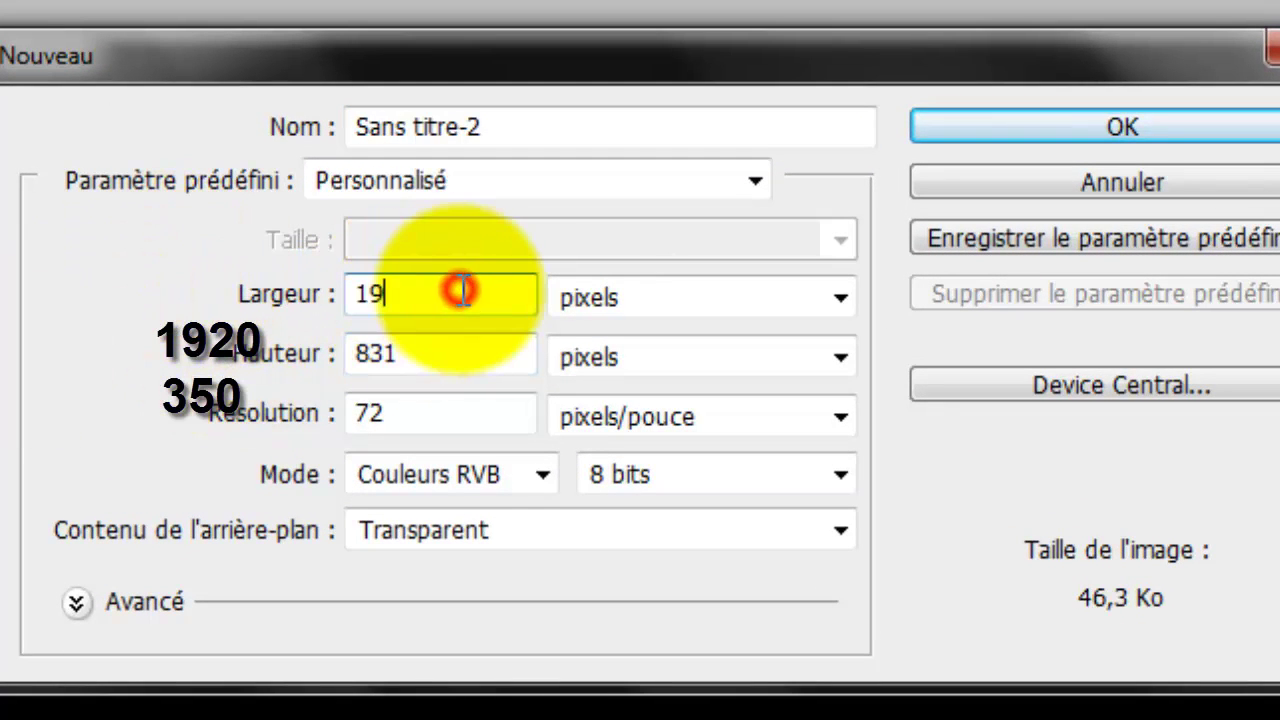
{"action": "key", "text": "Tab"}
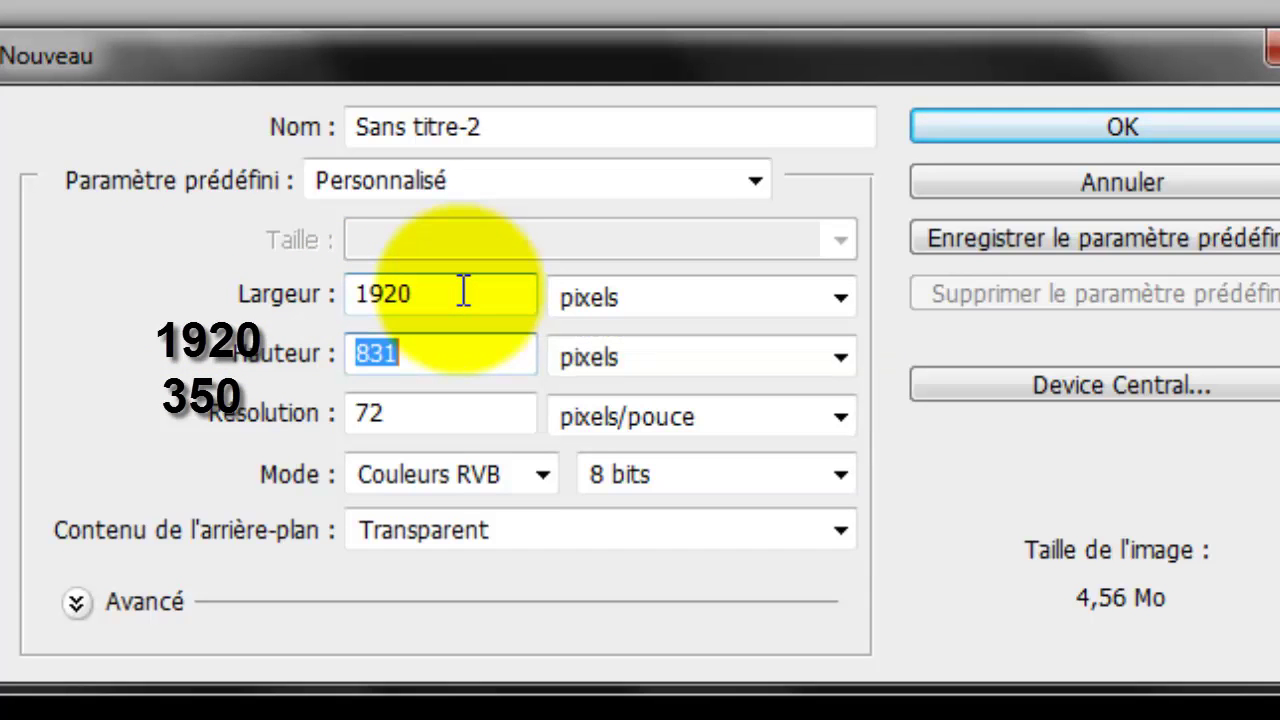
{"action": "type", "text": "350"}
{"action": "key", "text": "Return"}
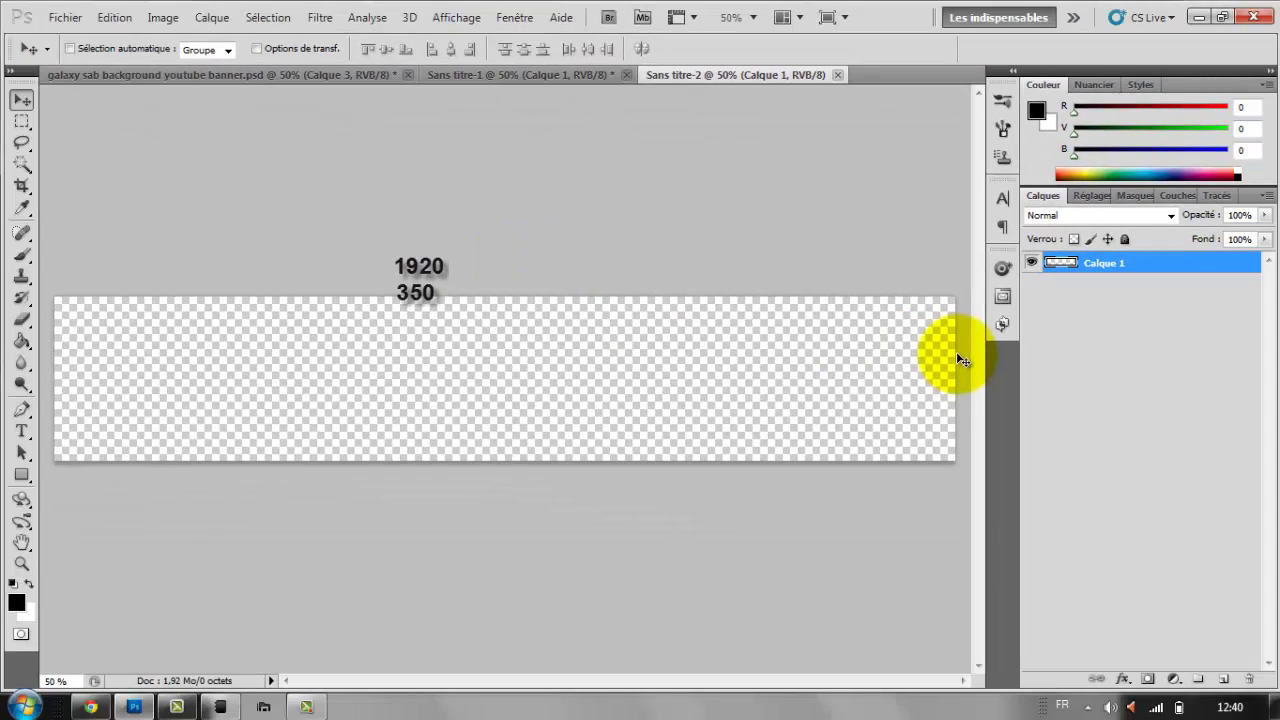
{"action": "left_click", "coordinate": [480, 74]}
Step: Fill Sans titre-1 white and the 1920×350 strip black
{"action": "left_click", "coordinate": [21, 341]}
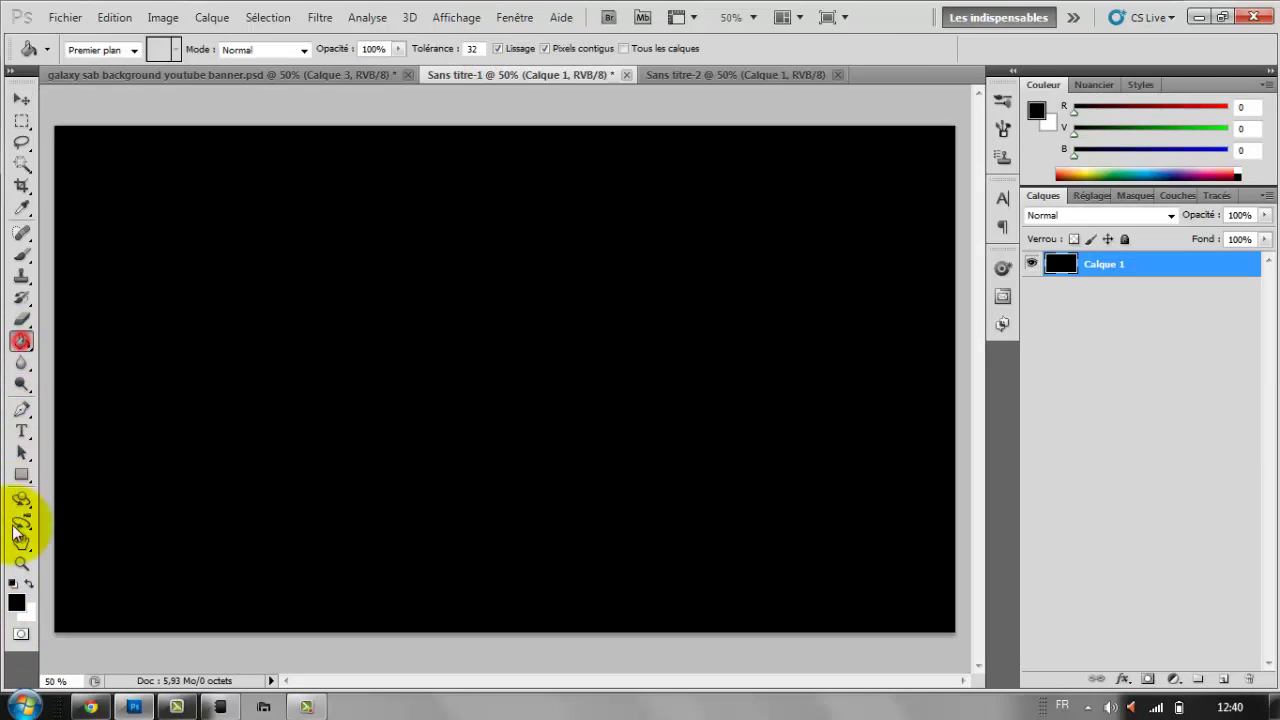
{"action": "left_click", "coordinate": [29, 583]}
{"action": "left_click", "coordinate": [29, 583]}
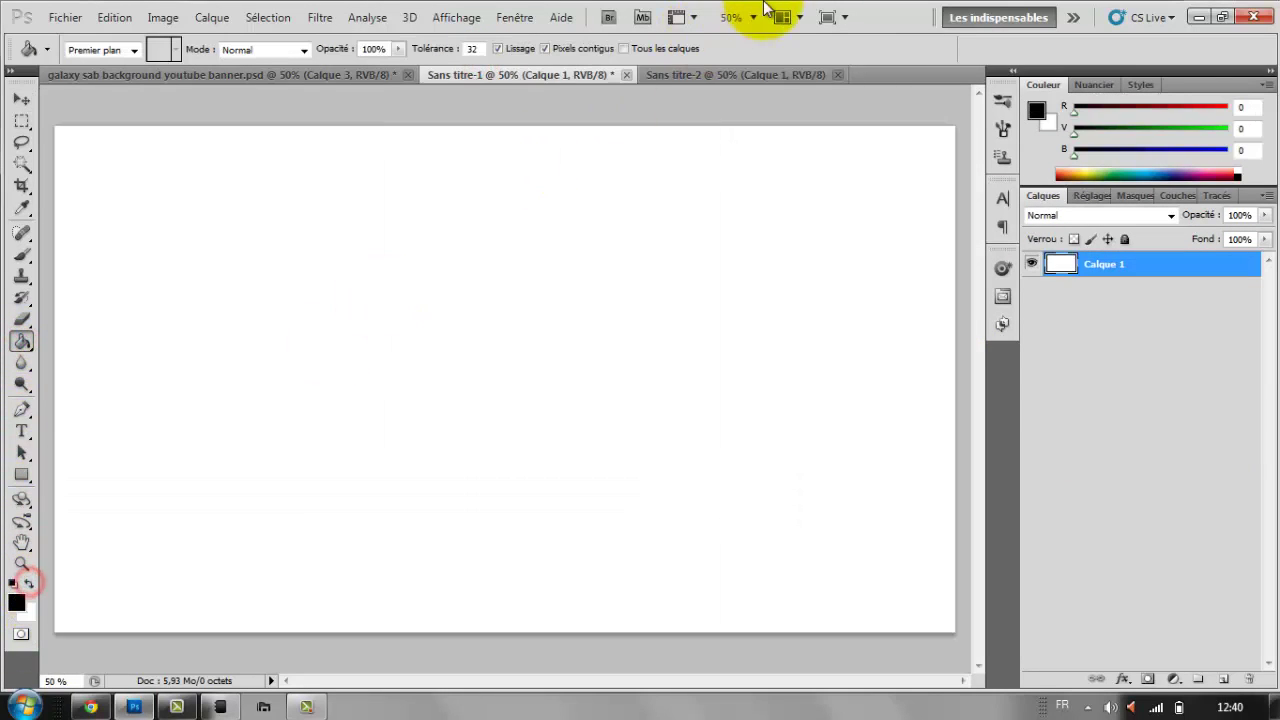
{"action": "left_click", "coordinate": [765, 75]}
{"action": "left_click", "coordinate": [108, 362]}
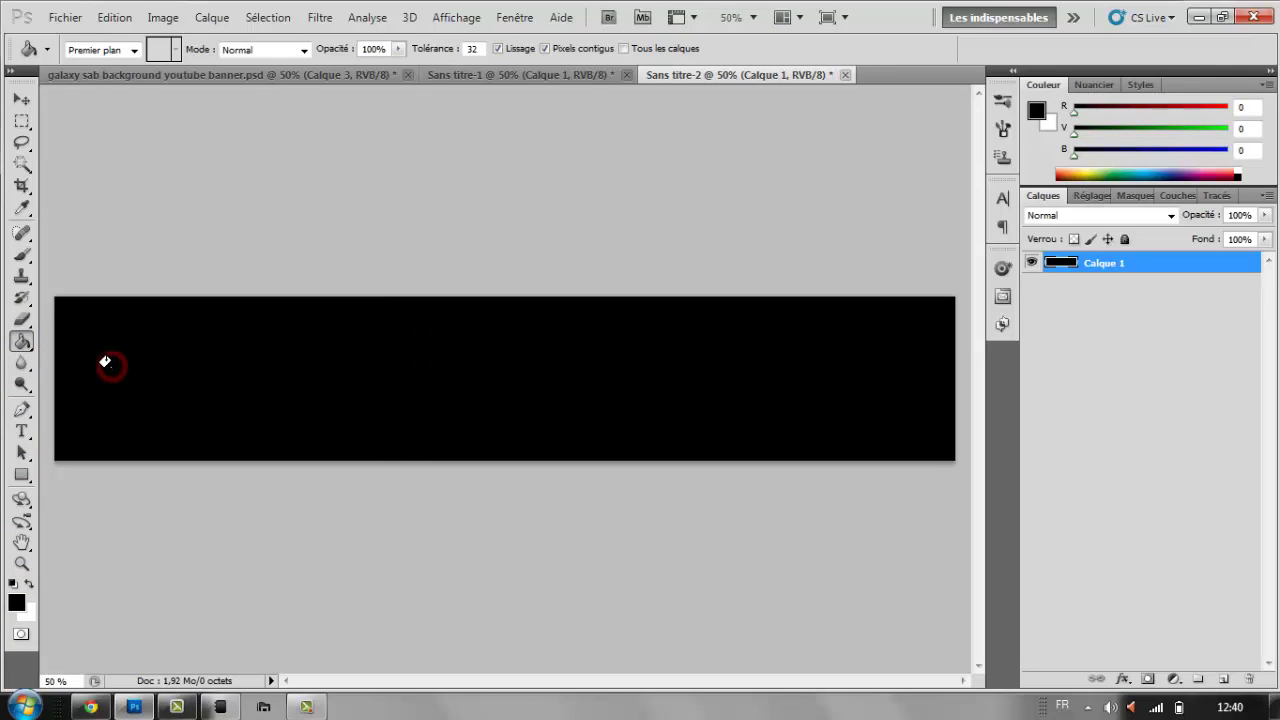
{"action": "key", "text": "v"}
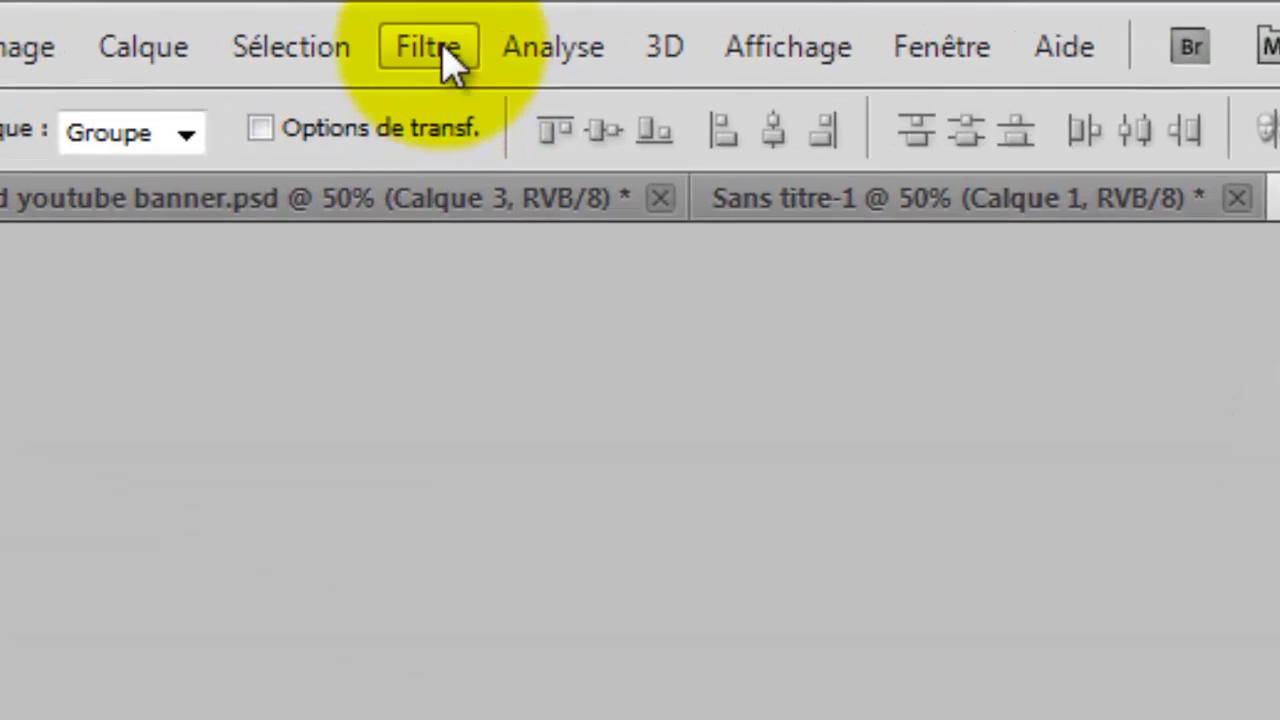
Step: Apply the Textures > Grain filter (Intensité 40, Contraste 50, Régulier) to the strip
{"action": "left_click", "coordinate": [320, 17]}
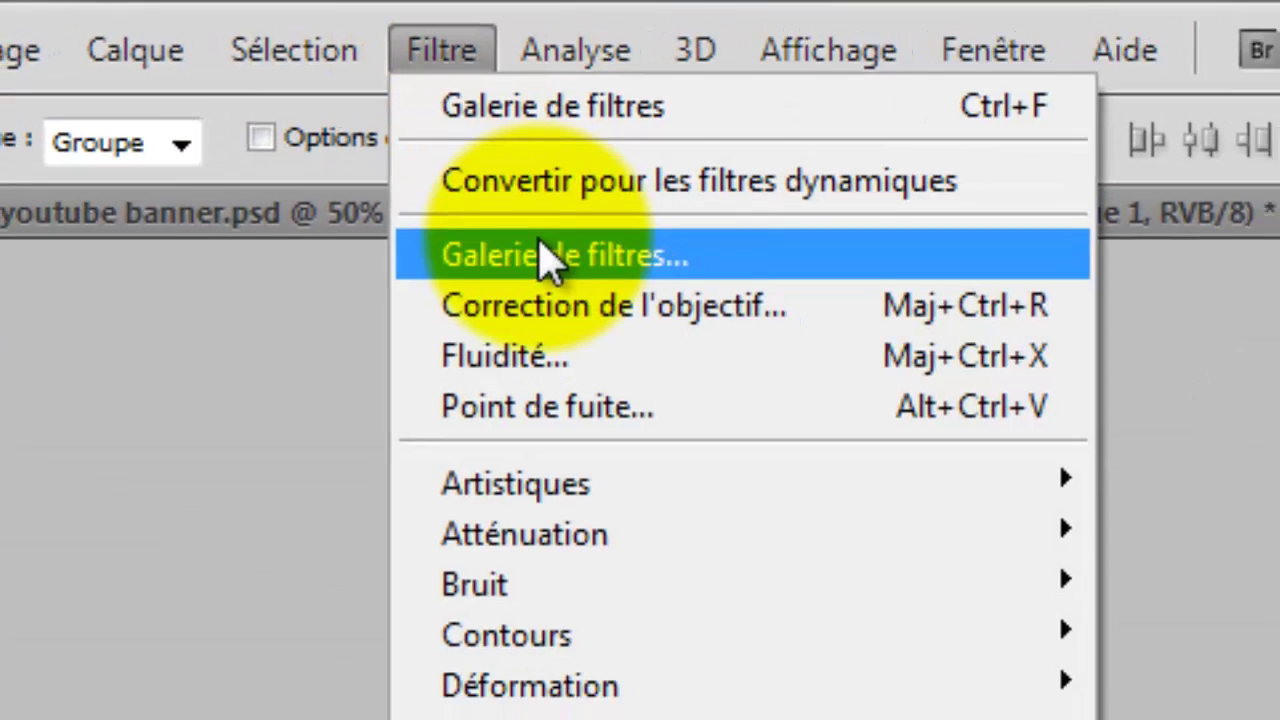
{"action": "left_click", "coordinate": [540, 264]}
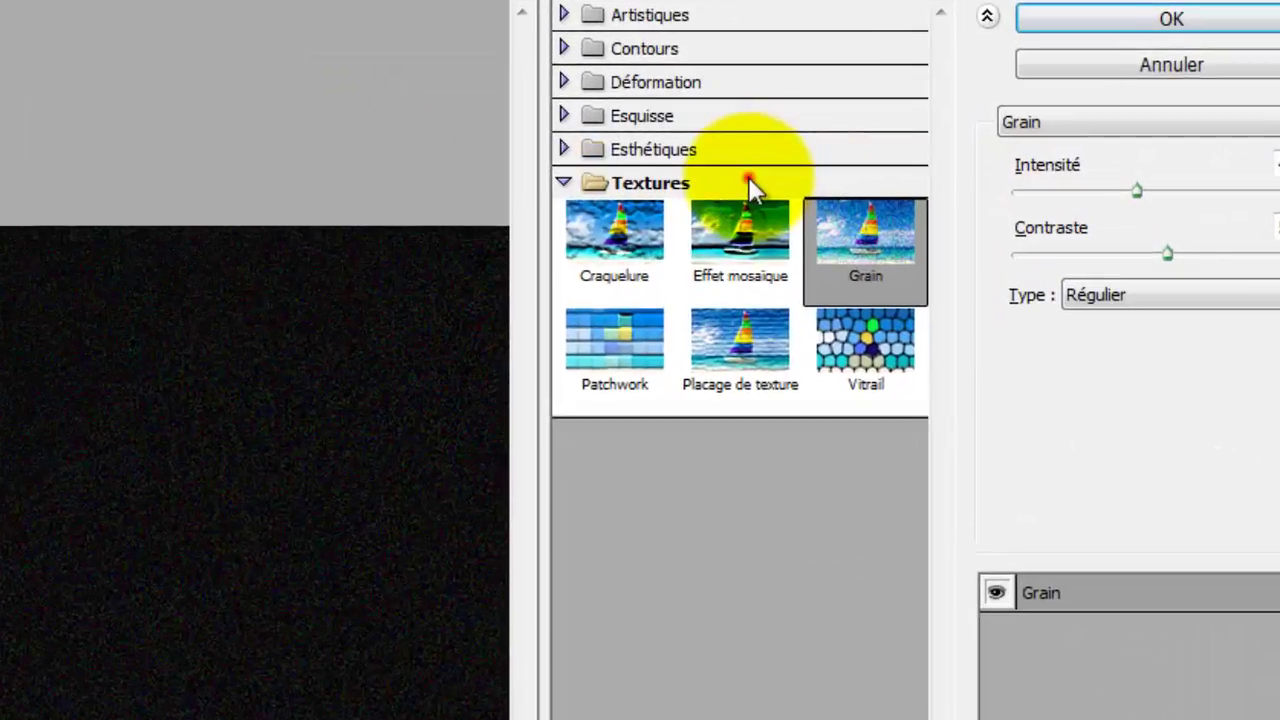
{"action": "left_click", "coordinate": [886, 164]}
{"action": "left_click", "coordinate": [622, 199]}
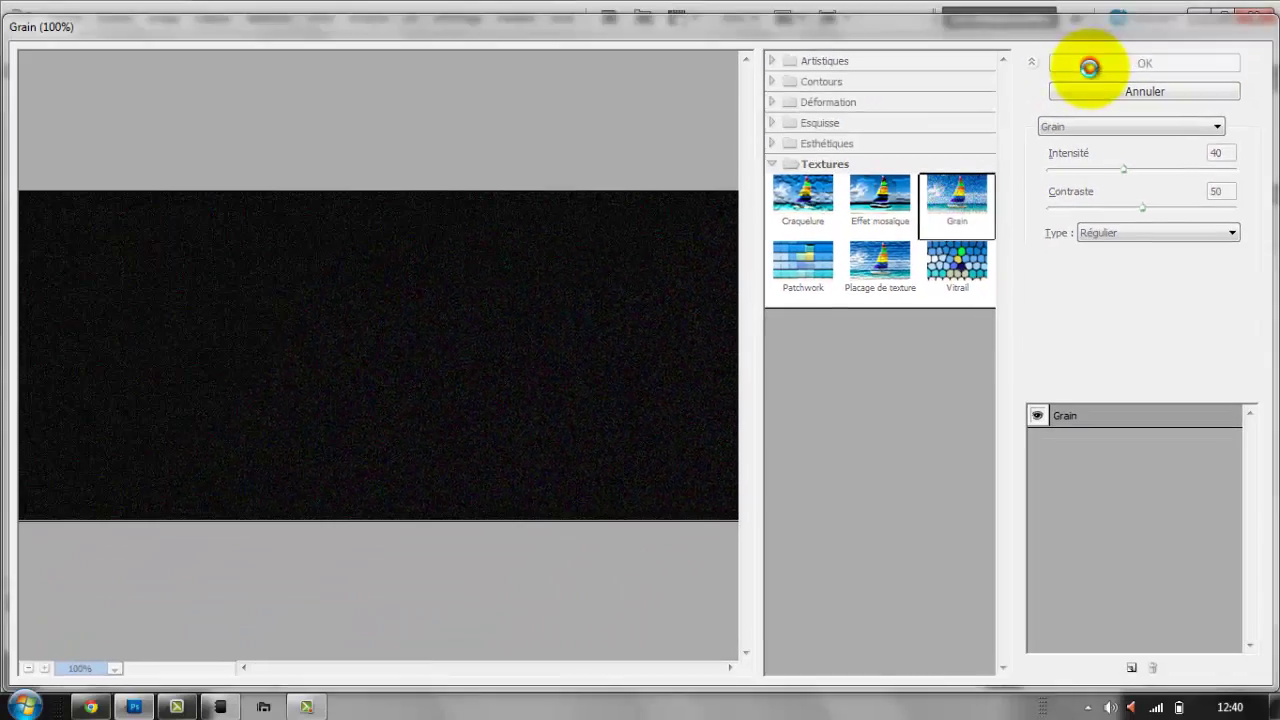
{"action": "left_click", "coordinate": [1172, 12]}
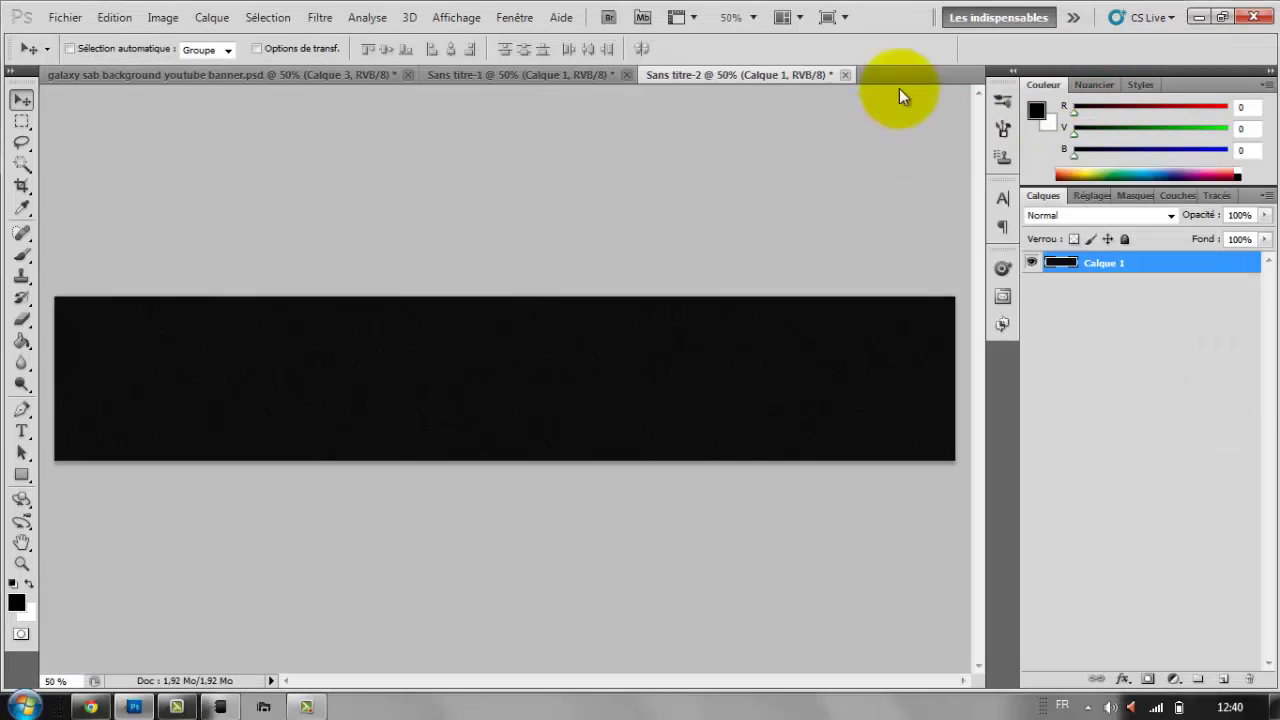
Step: Glance at the galaxy wallpaper, then add a few more lines to the note
{"action": "left_click", "coordinate": [90, 707]}
{"action": "right_click", "coordinate": [434, 305]}
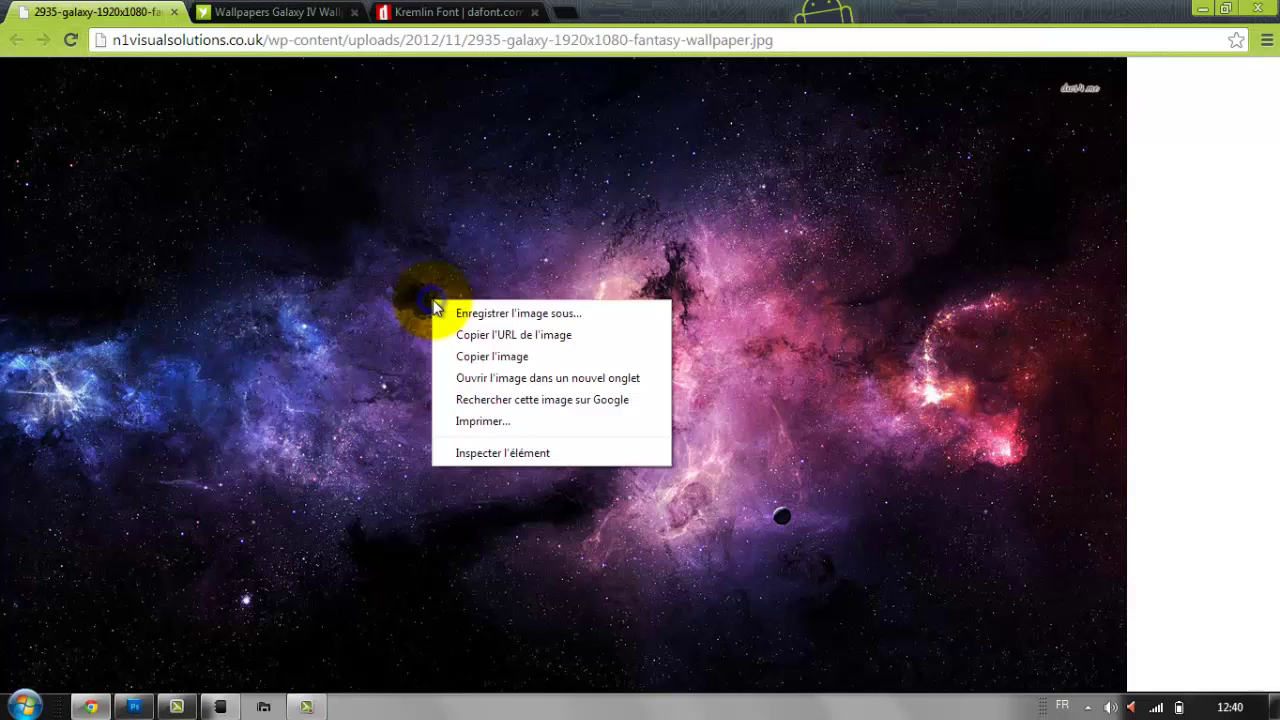
{"action": "left_click", "coordinate": [220, 707]}
{"action": "left_click", "coordinate": [510, 326]}
{"action": "type", "text": "i'll put the link in the description for the bac"}
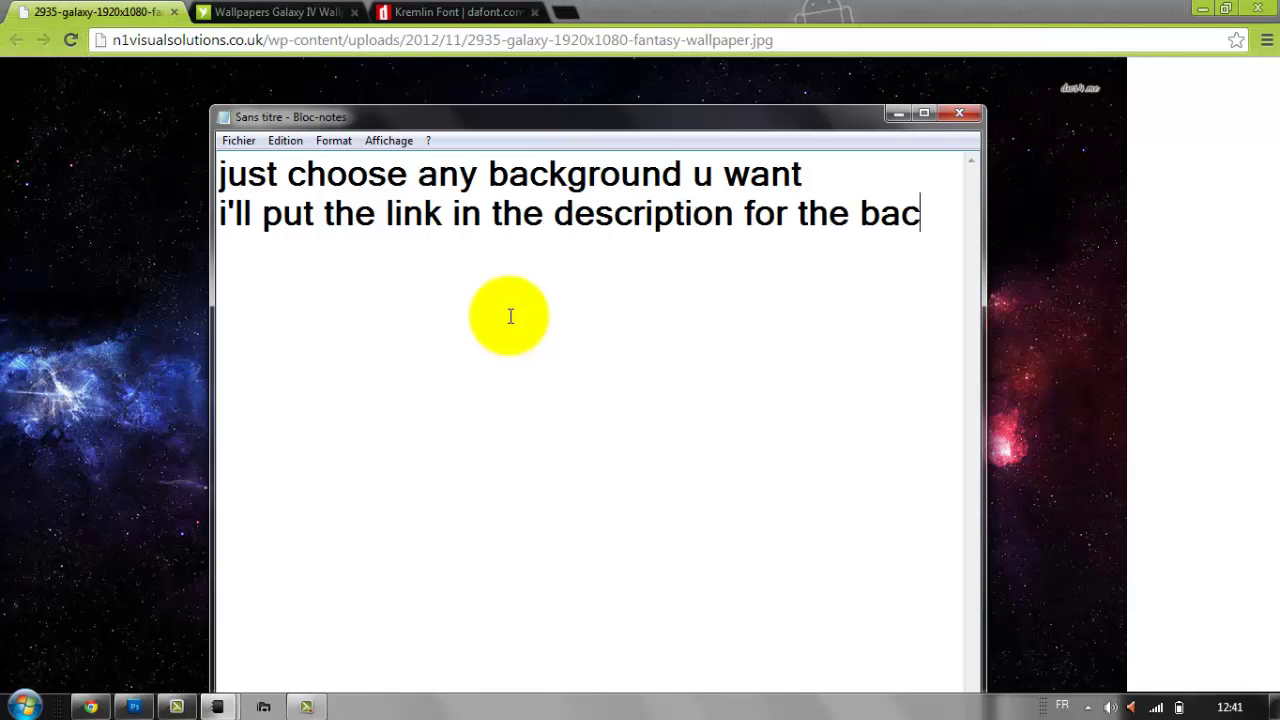
{"action": "type", "text": "kground"}
{"action": "key", "text": "Return"}
{"action": "type", "text": "nd the font"}
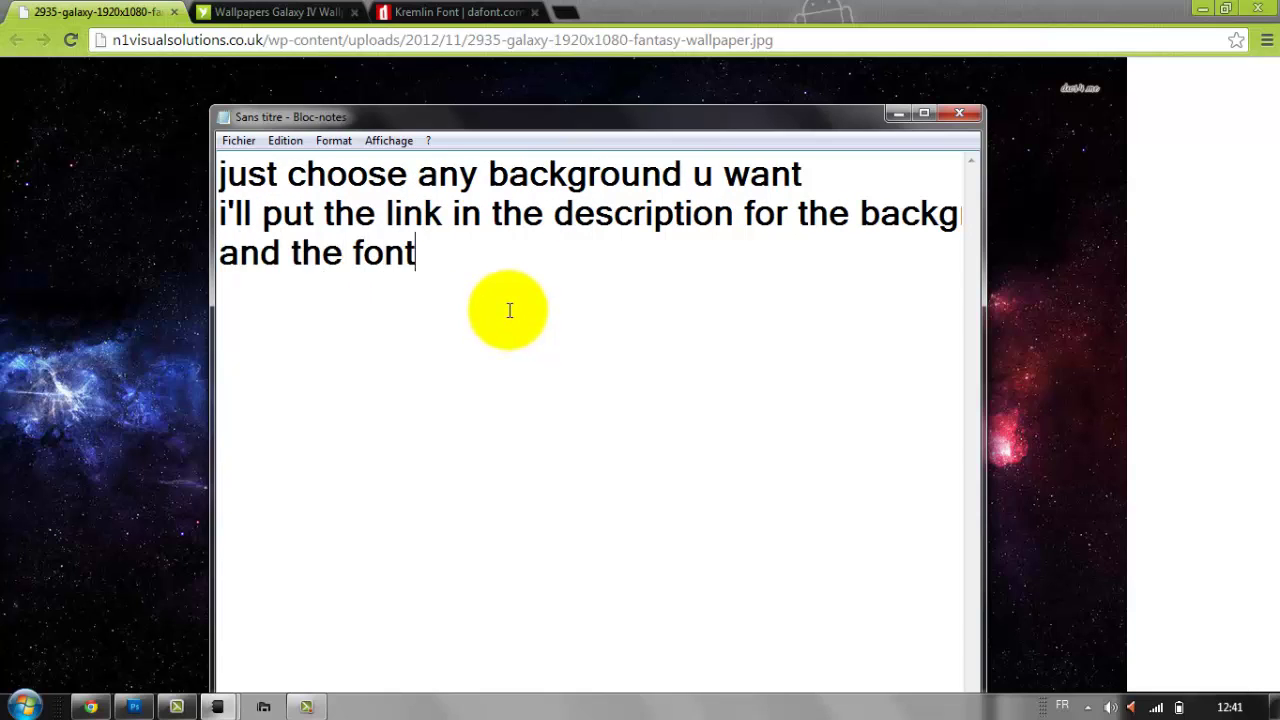
{"action": "key", "text": "Return"}
{"action": "type", "text": ":)"}
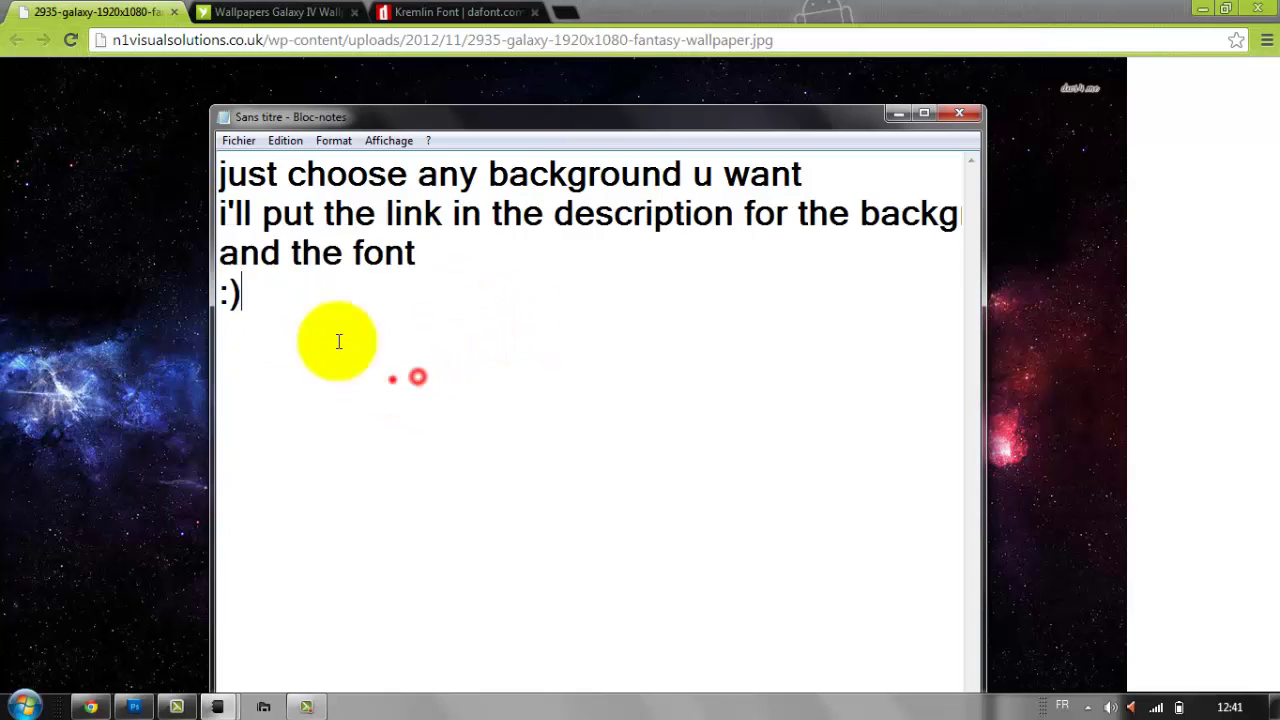
Step: Clear and minimise the note, then copy the galaxy wallpaper image from Chrome
{"action": "key", "text": "ctrl+a"}
{"action": "key", "text": "Delete"}
{"action": "key", "text": "super+Down"}
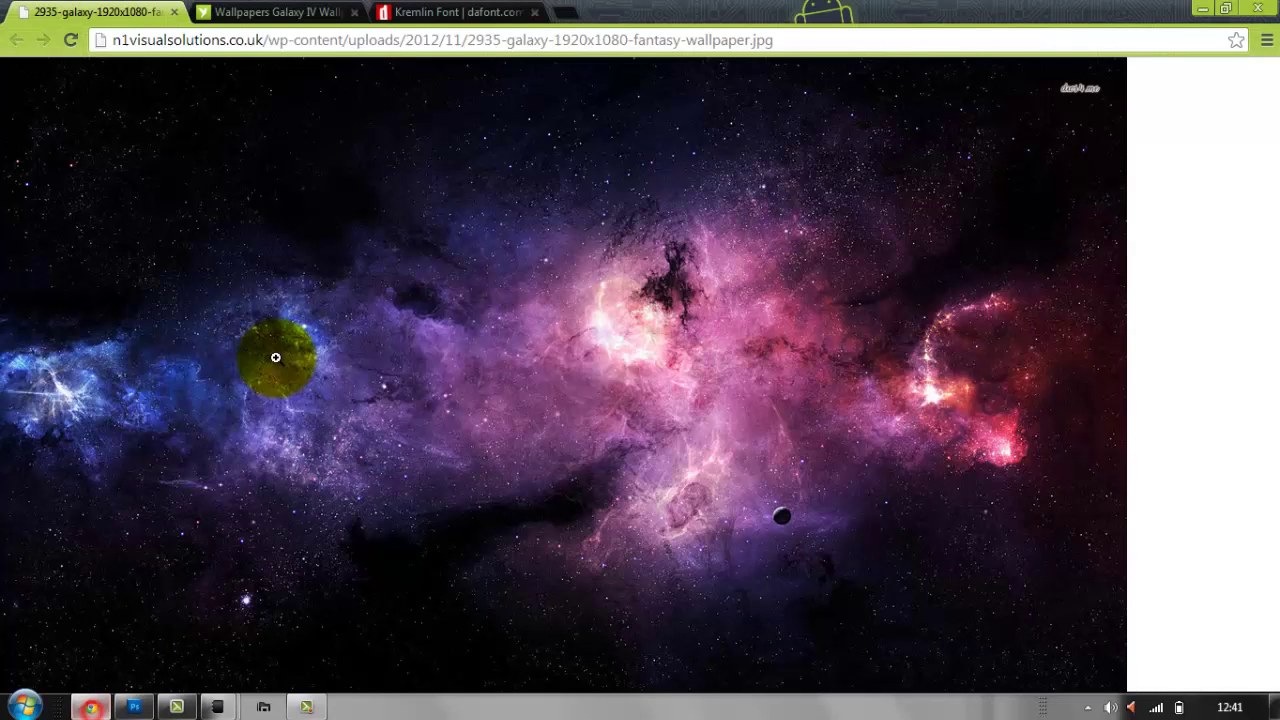
{"action": "right_click", "coordinate": [250, 345]}
{"action": "left_click", "coordinate": [319, 406]}
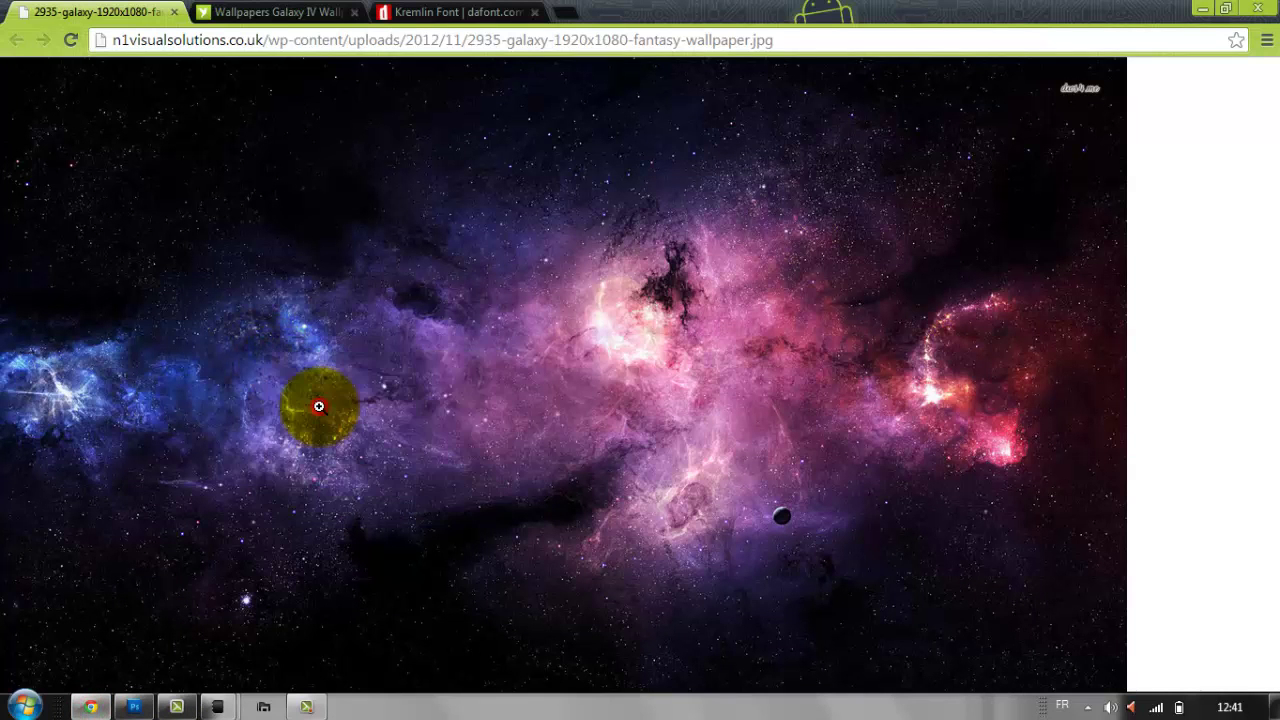
{"action": "key", "text": "alt+Tab"}
Step: Paste the galaxy image into the strip, position it, and narrow its sides slightly
{"action": "key", "text": "ctrl+v"}
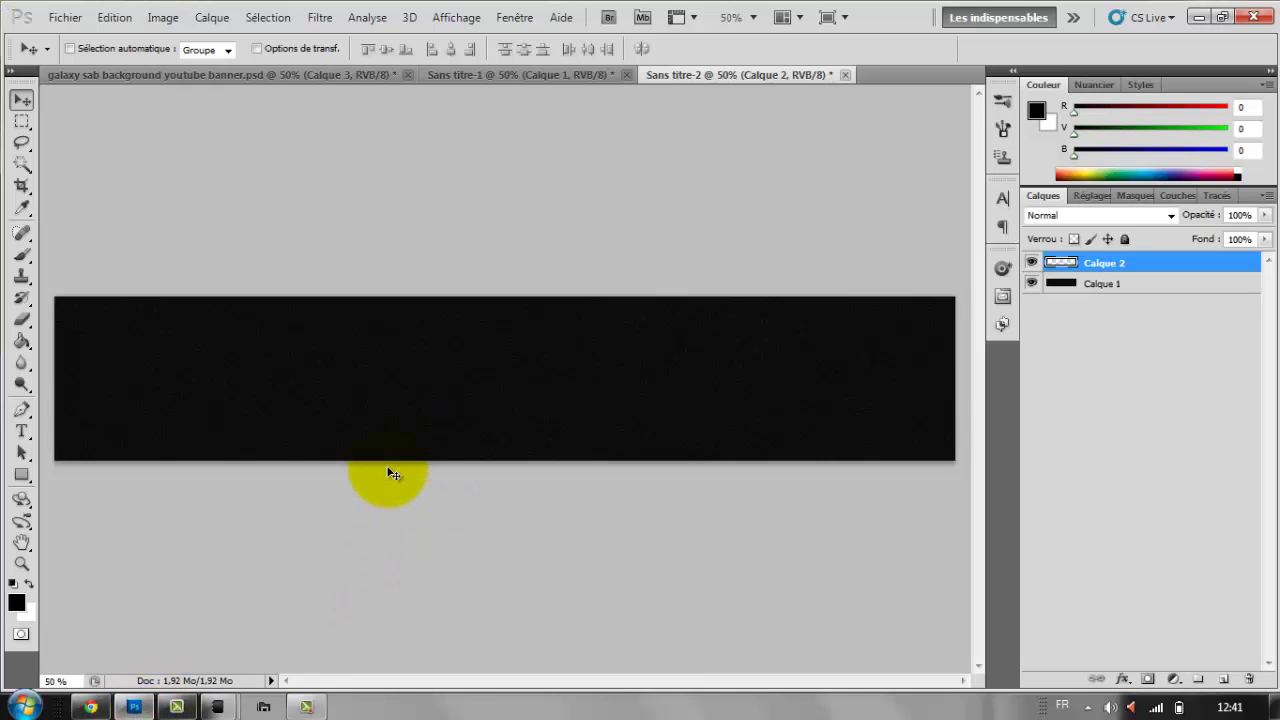
{"action": "mouse_move", "coordinate": [391, 461]}
{"action": "left_mouse_down"}
{"action": "mouse_move", "coordinate": [478, 370]}
{"action": "mouse_move", "coordinate": [491, 386]}
{"action": "mouse_move", "coordinate": [491, 343]}
{"action": "mouse_move", "coordinate": [502, 455]}
{"action": "mouse_move", "coordinate": [480, 489]}
{"action": "left_mouse_up"}
{"action": "left_click_drag", "start_coordinate": [497, 422], "coordinate": [500, 371]}
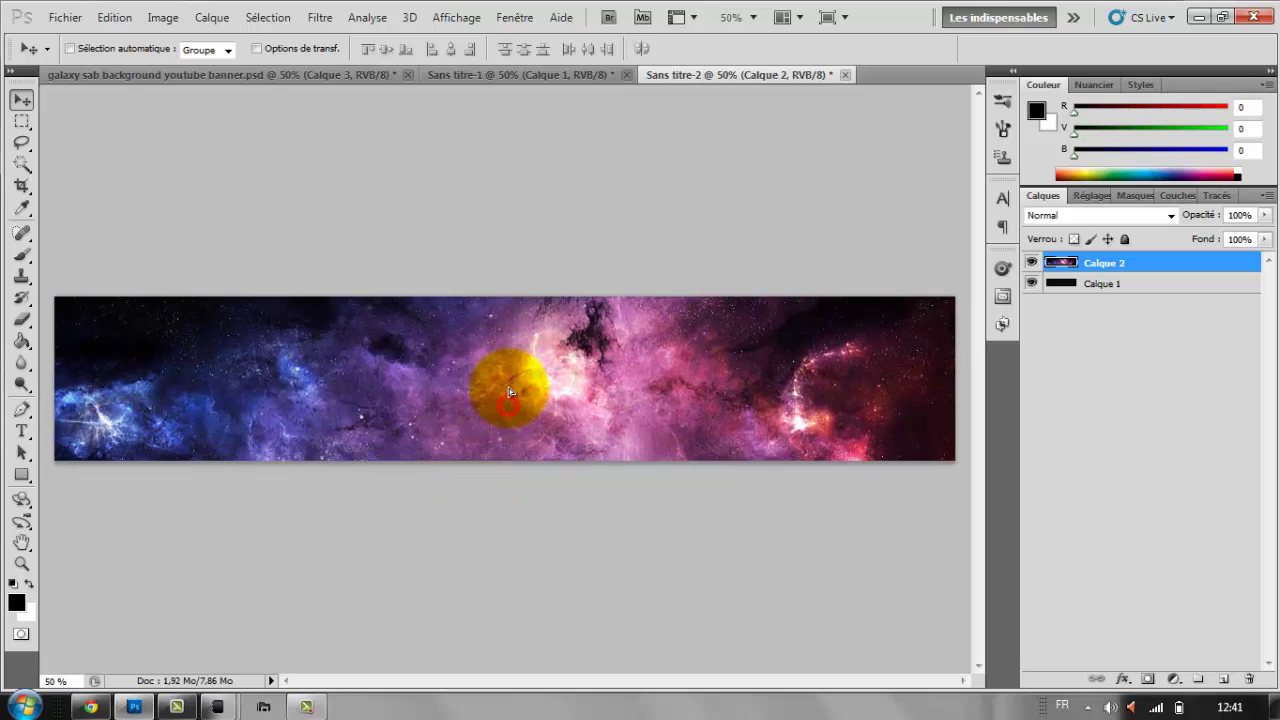
{"action": "key", "text": "ctrl+t"}
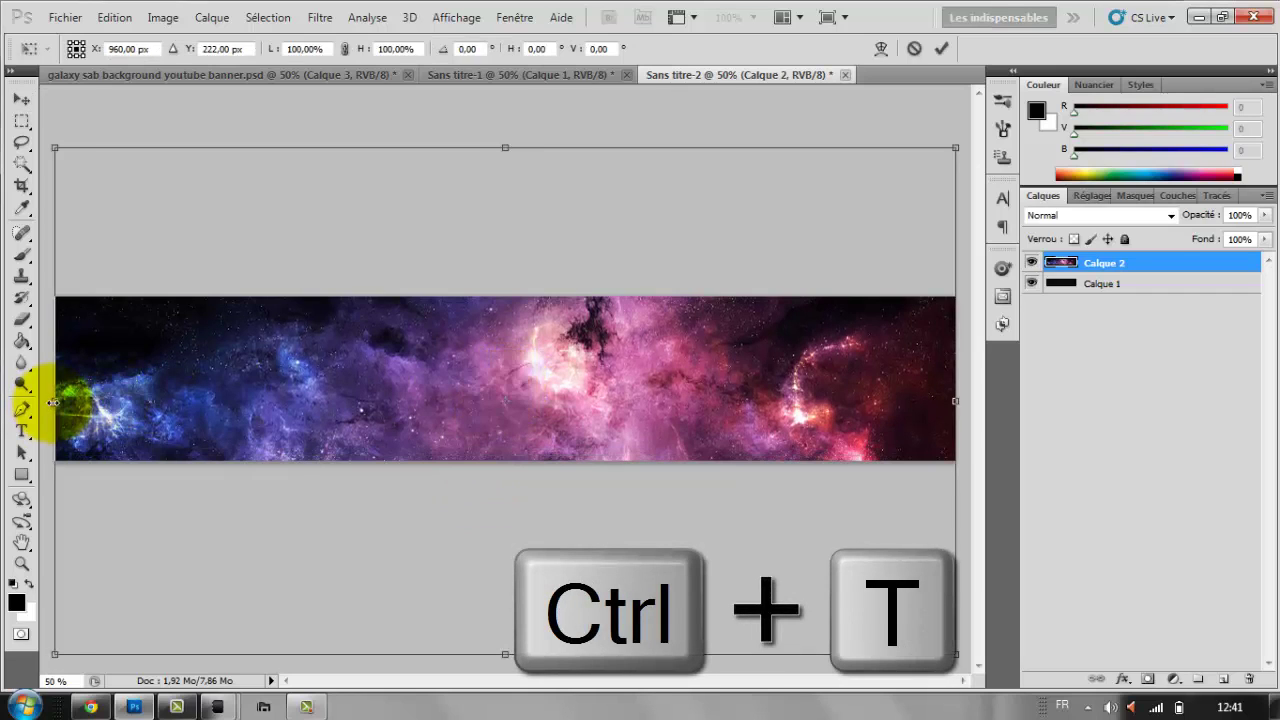
{"action": "mouse_move", "coordinate": [54, 402]}
{"action": "left_mouse_down"}
{"action": "mouse_move", "coordinate": [71, 401]}
{"action": "mouse_move", "coordinate": [69, 424]}
{"action": "left_mouse_up"}
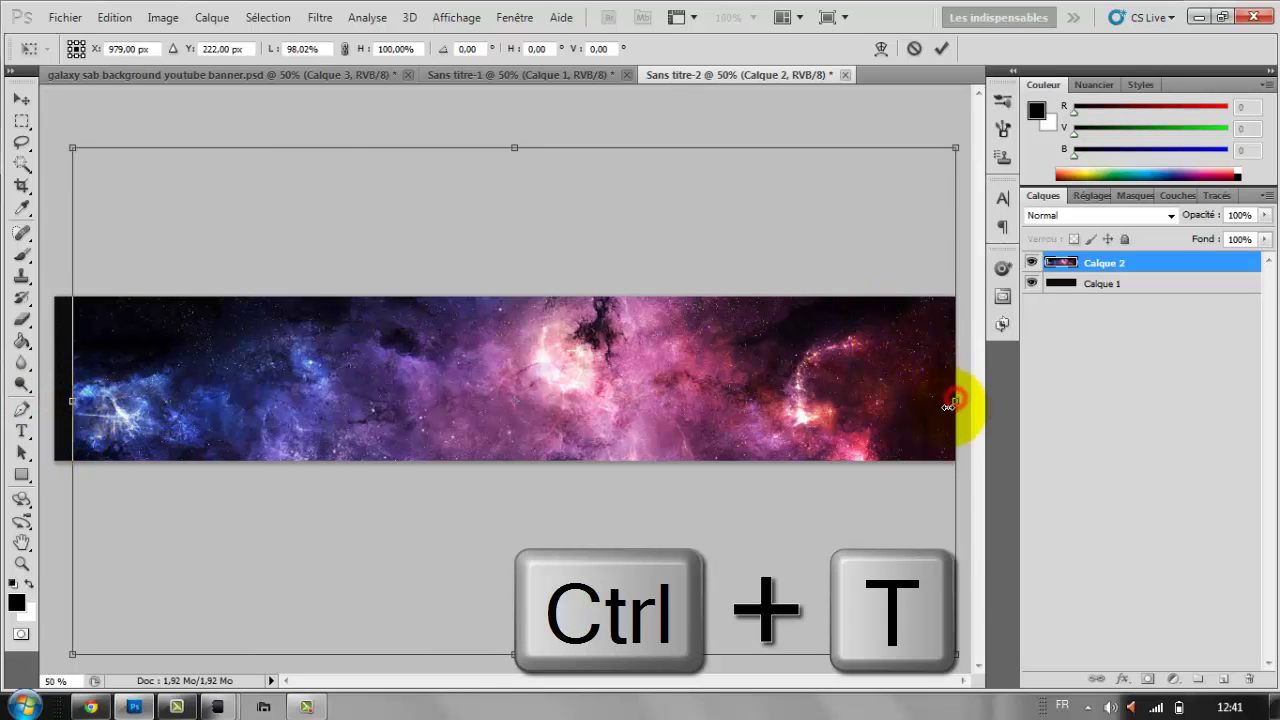
{"action": "left_click_drag", "start_coordinate": [948, 406], "coordinate": [934, 406]}
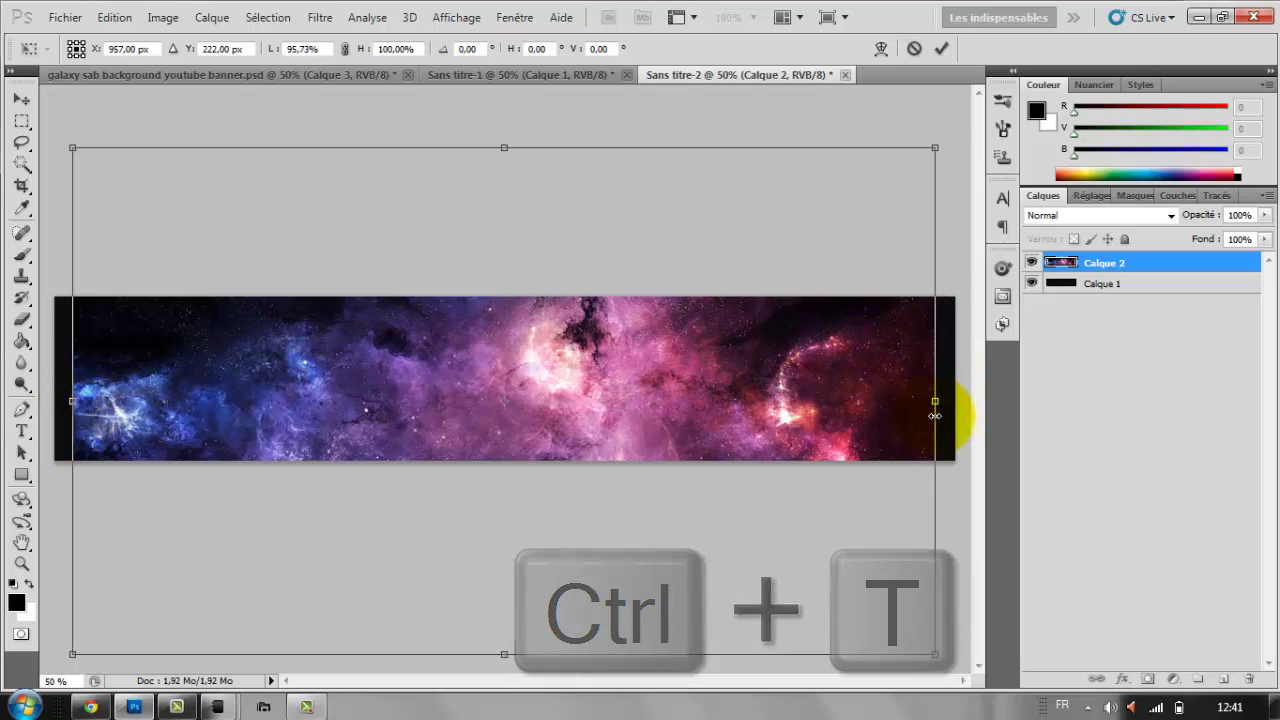
{"action": "left_click", "coordinate": [941, 48]}
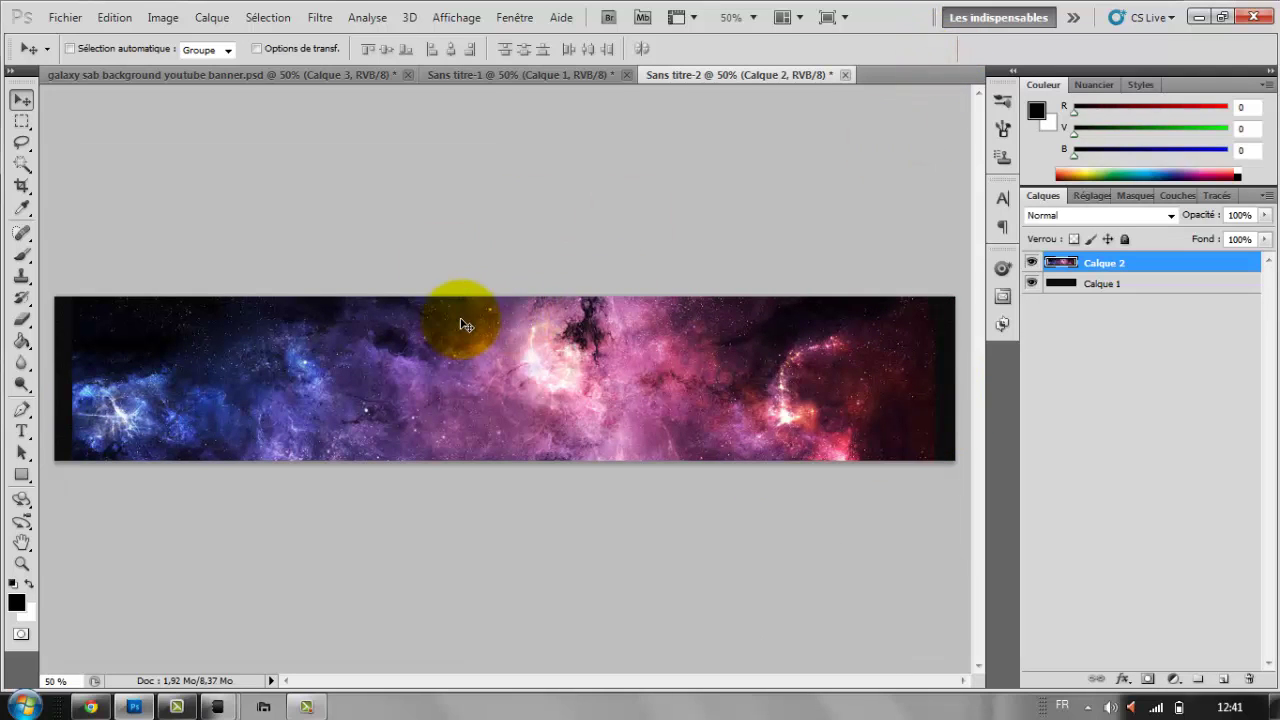
{"action": "left_click_drag", "start_coordinate": [503, 410], "coordinate": [293, 390]}
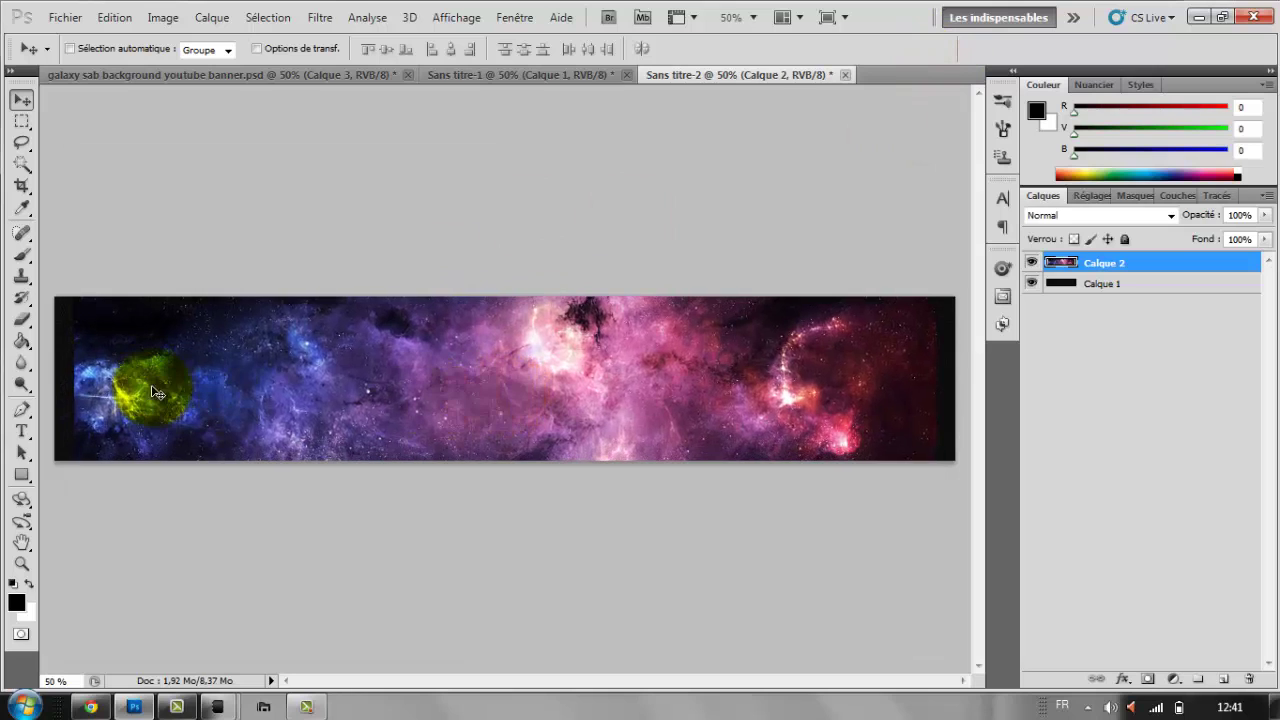
{"action": "left_click", "coordinate": [21, 410]}
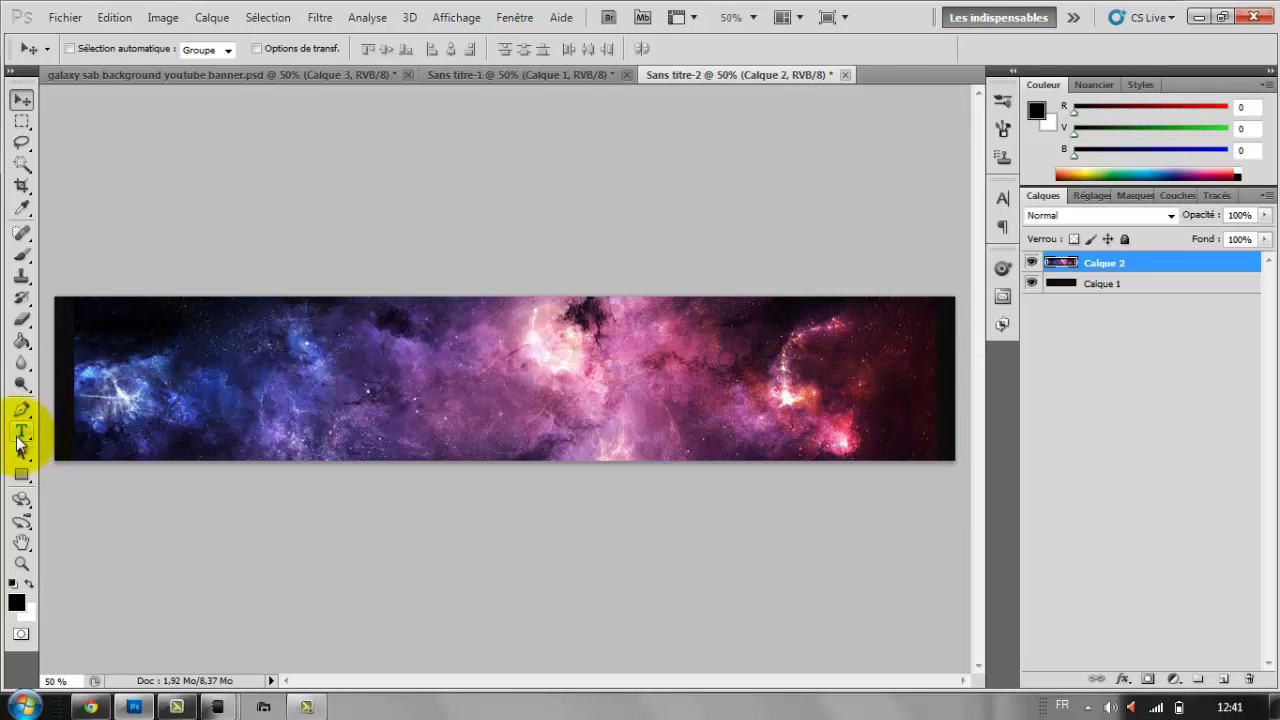
Step: Try Couleur plus claire blending on the galaxy layer, then revert to Normal
{"action": "left_click", "coordinate": [1105, 215]}
{"action": "left_click", "coordinate": [1098, 426]}
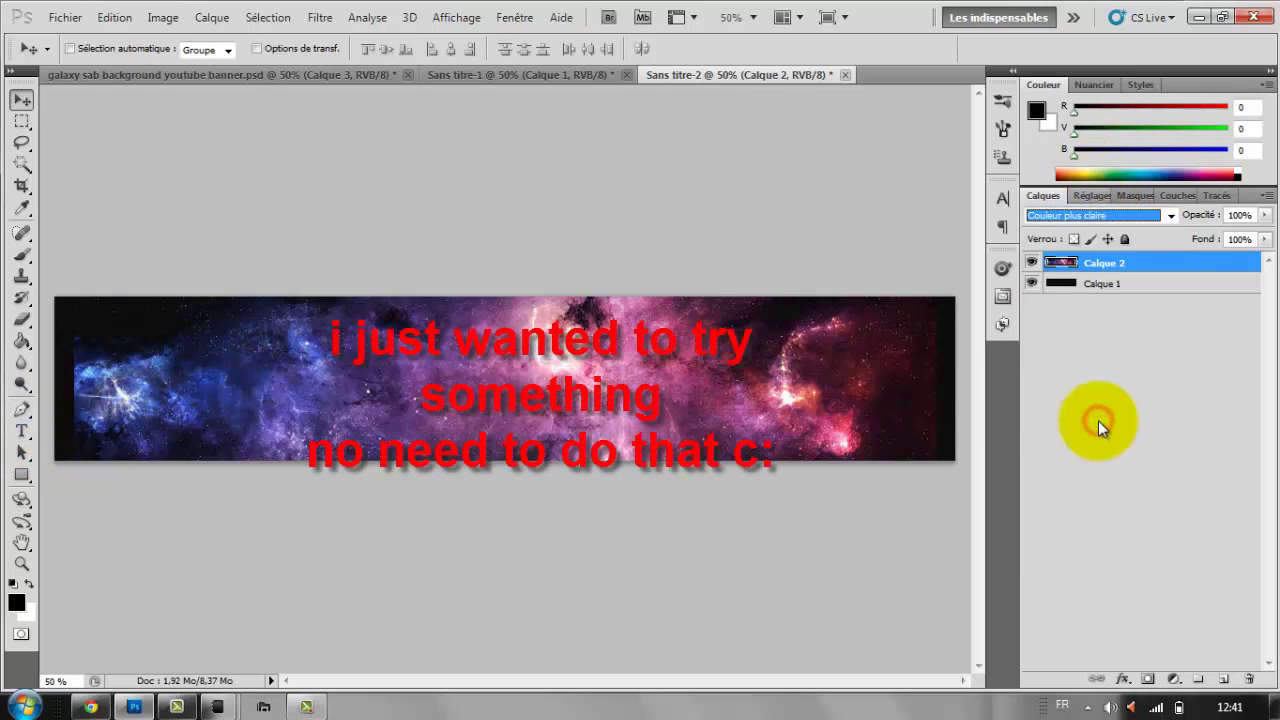
{"action": "left_click", "coordinate": [1100, 215]}
{"action": "left_click", "coordinate": [1093, 236]}
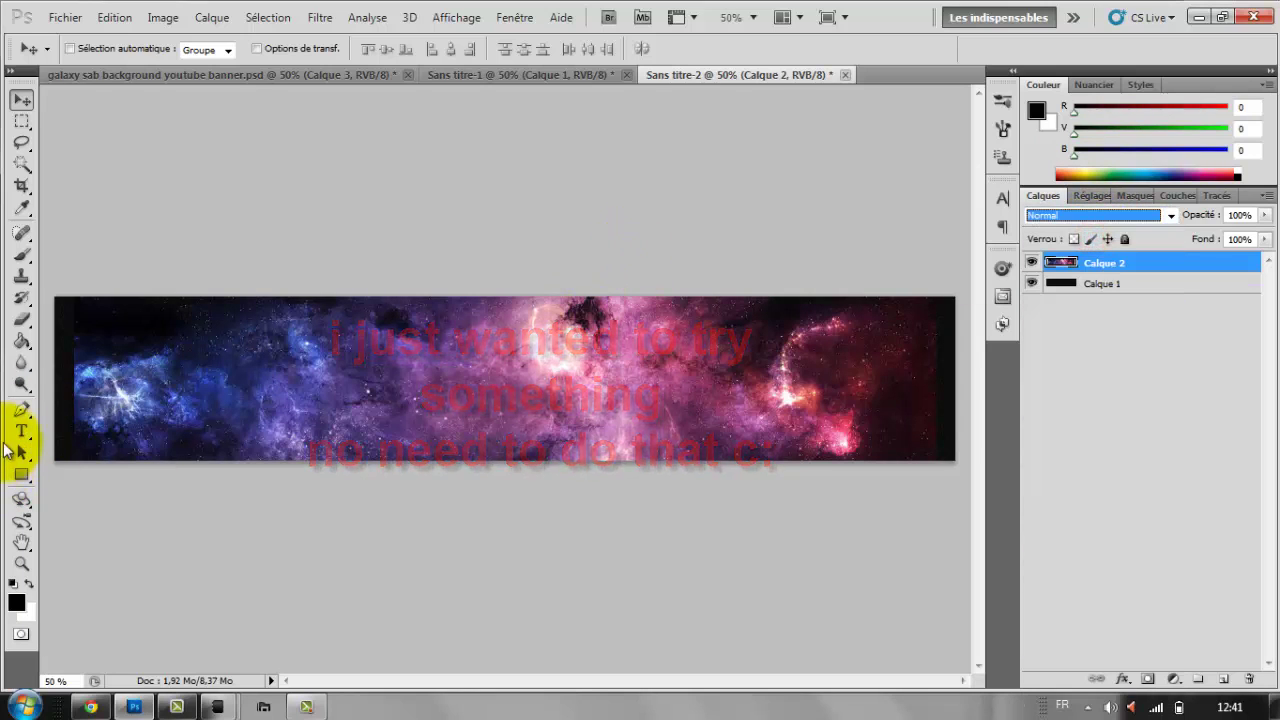
Step: Add white (ffffff) 150 pt Kremlin text 'FANYGANGER' and centre it on the banner
{"action": "left_click", "coordinate": [22, 432]}
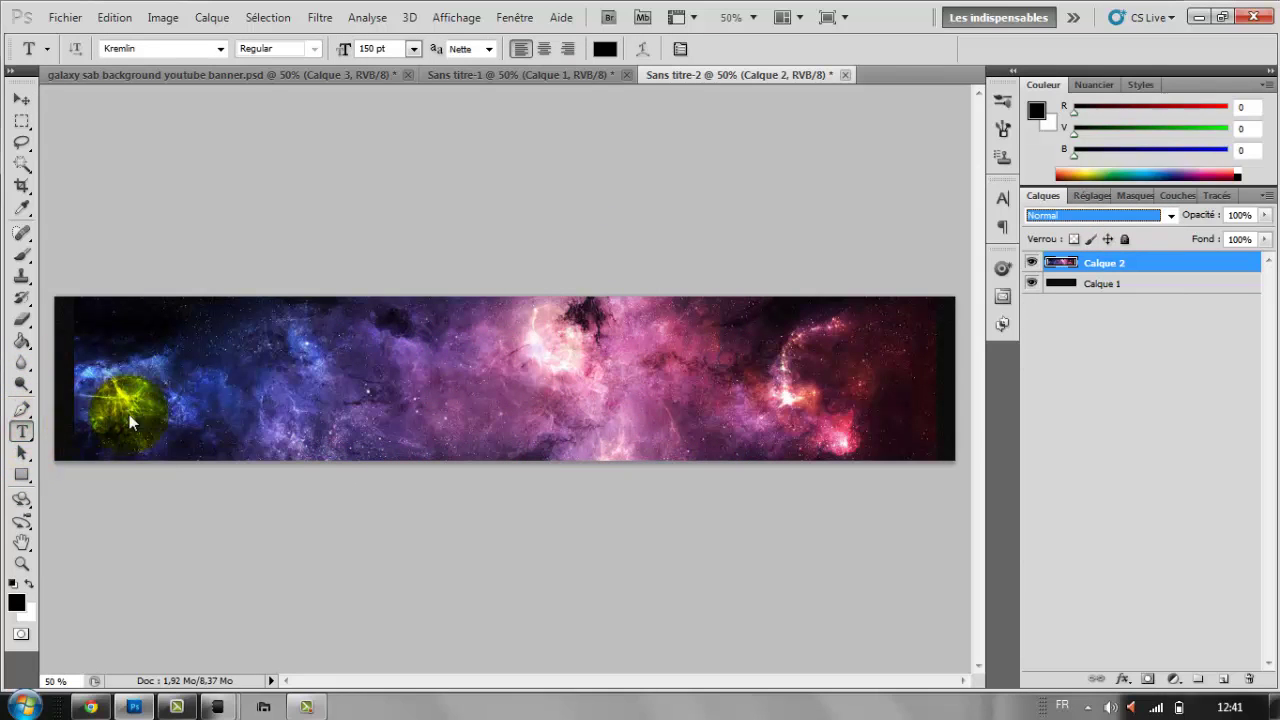
{"action": "left_click", "coordinate": [212, 406]}
{"action": "type", "text": "FANYGANGER"}
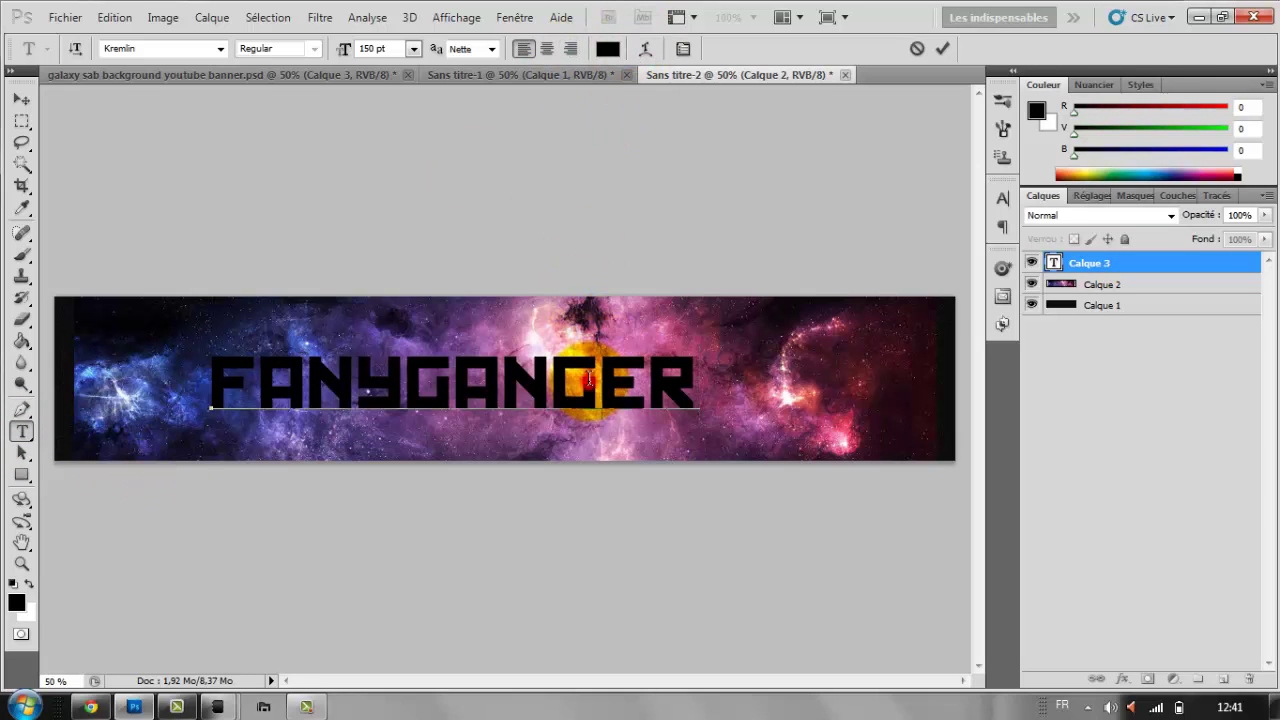
{"action": "double_click", "coordinate": [590, 380]}
{"action": "left_click", "coordinate": [608, 49]}
{"action": "left_click_drag", "start_coordinate": [591, 400], "coordinate": [518, 220]}
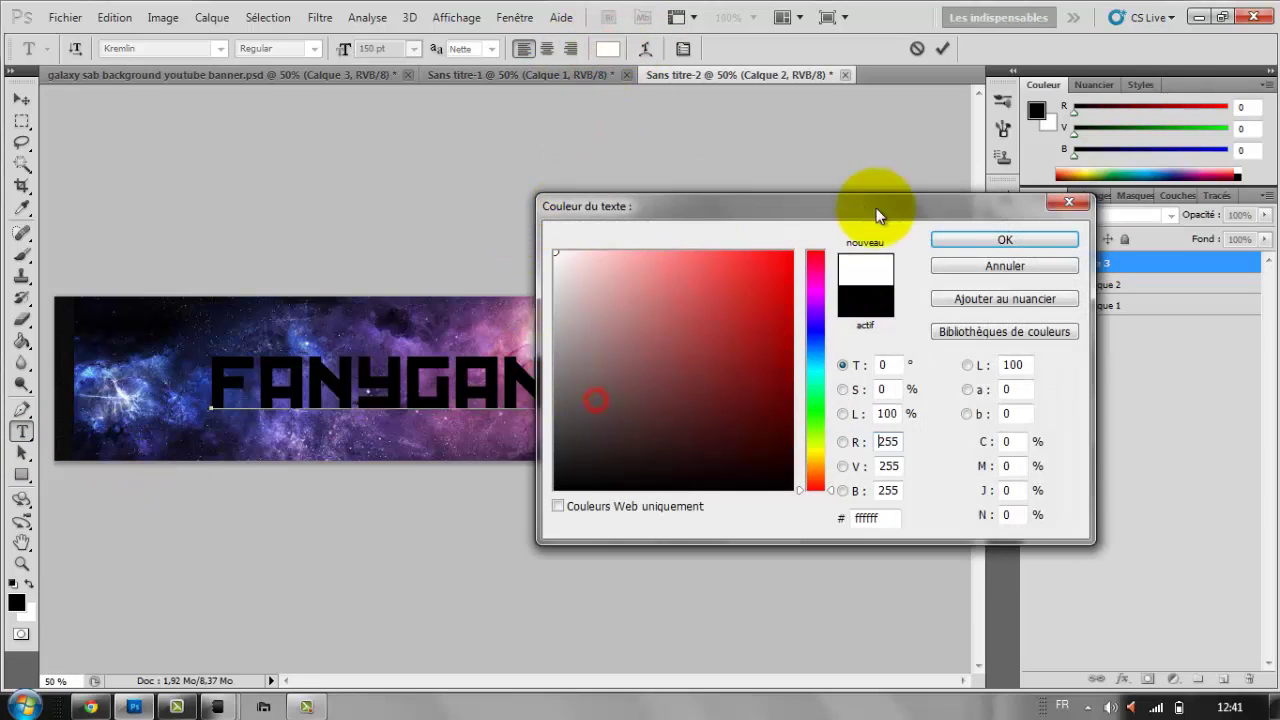
{"action": "left_click", "coordinate": [960, 240]}
{"action": "left_click", "coordinate": [942, 48]}
{"action": "key", "text": "v"}
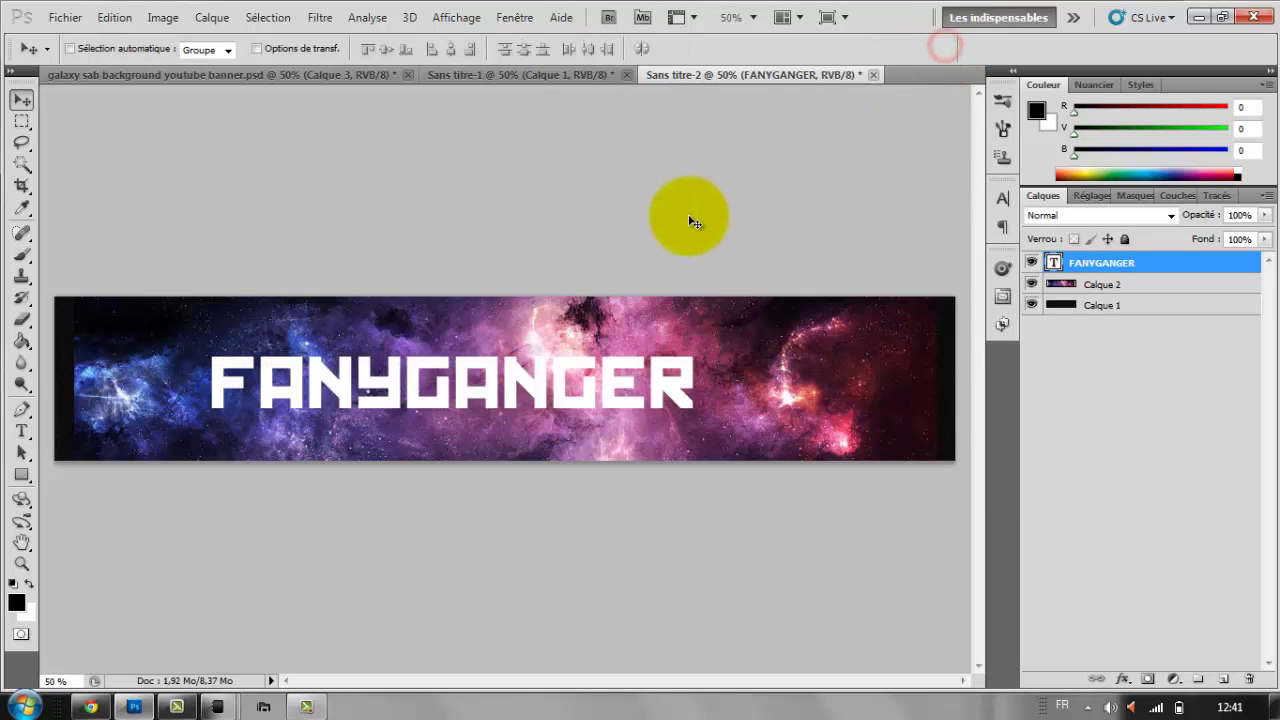
{"action": "left_click_drag", "start_coordinate": [509, 368], "coordinate": [561, 367]}
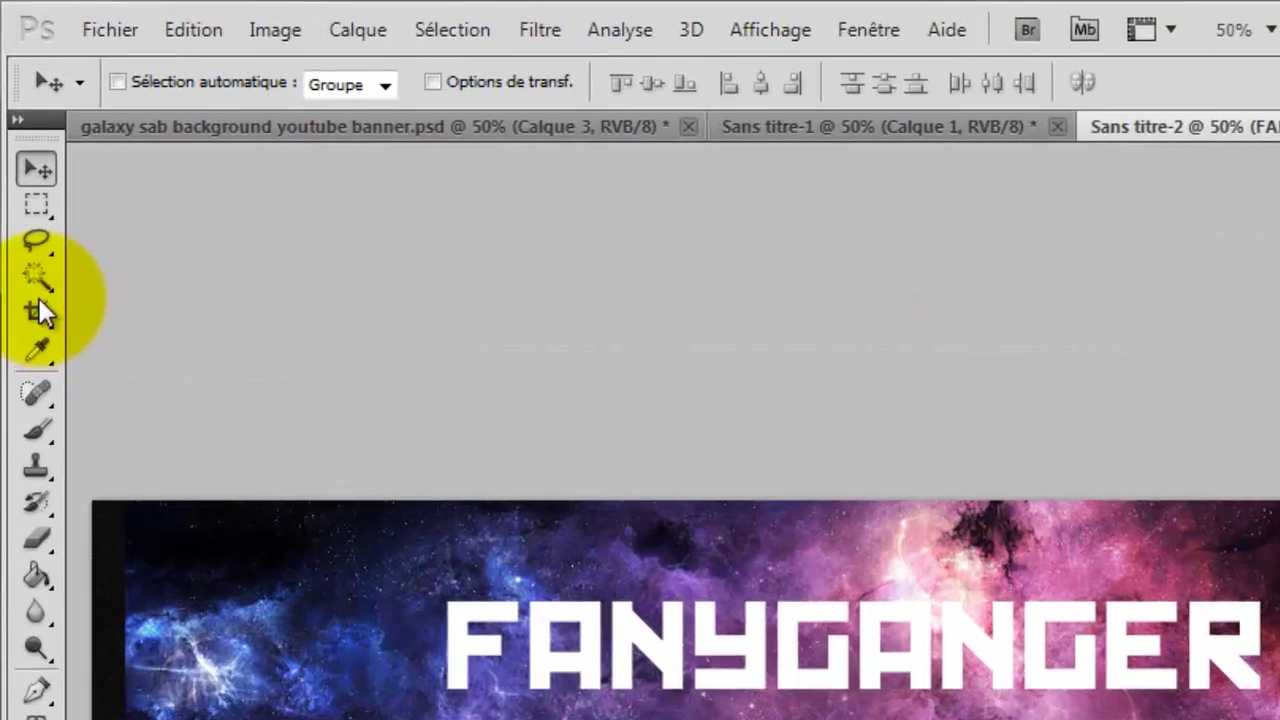
Step: Use the Magic Wand to select the letters F, A, N and Y
{"action": "left_click", "coordinate": [23, 165]}
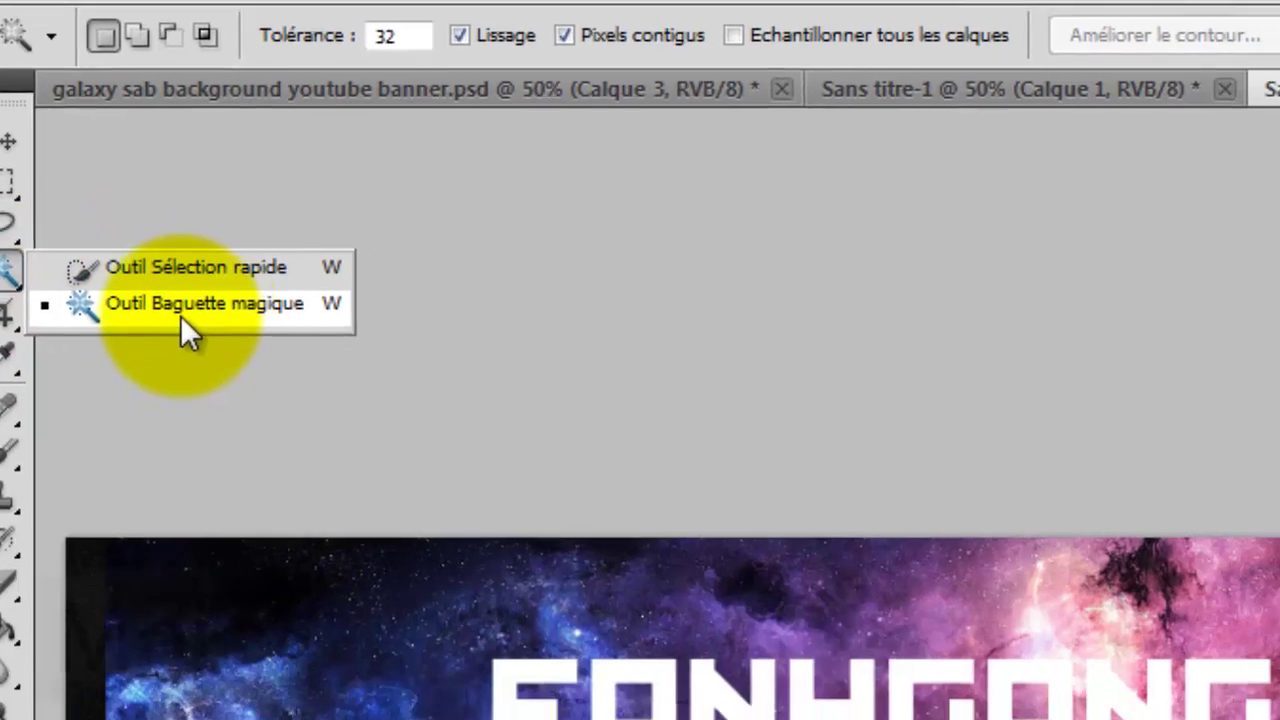
{"action": "left_click", "coordinate": [150, 390]}
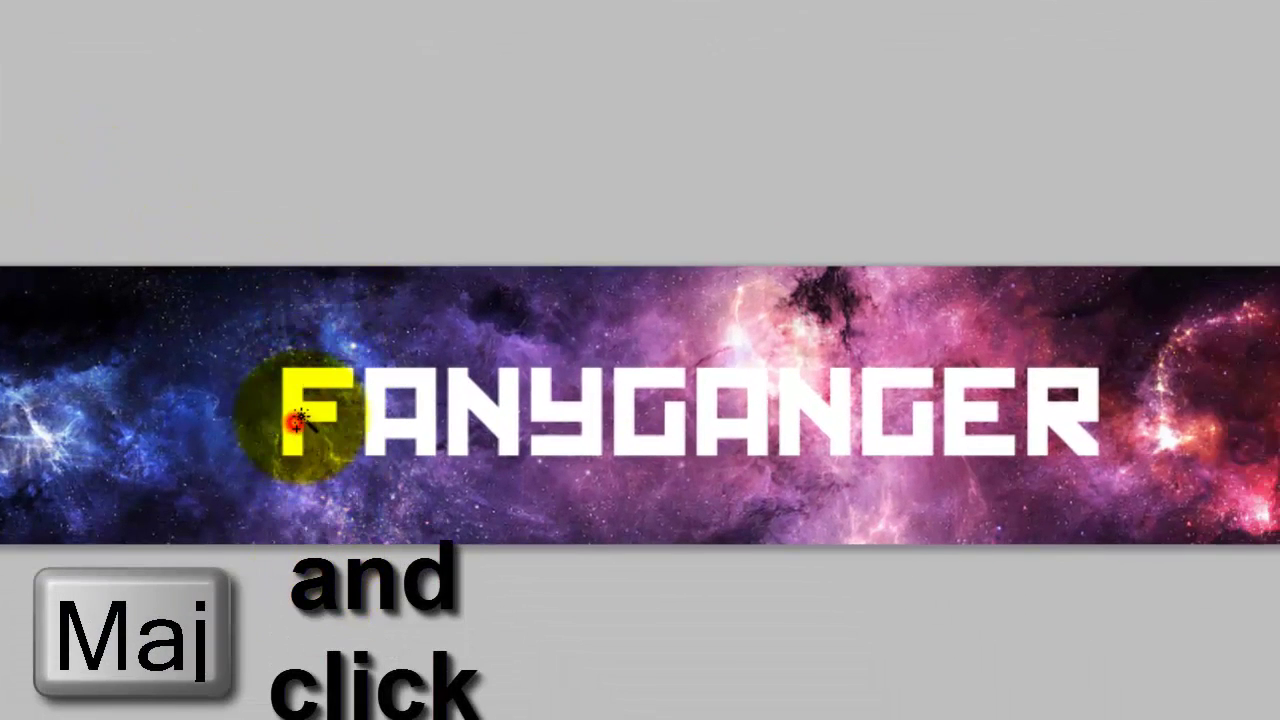
{"action": "left_click", "coordinate": [298, 421], "text": "shift"}
{"action": "left_click", "coordinate": [374, 405], "text": "shift"}
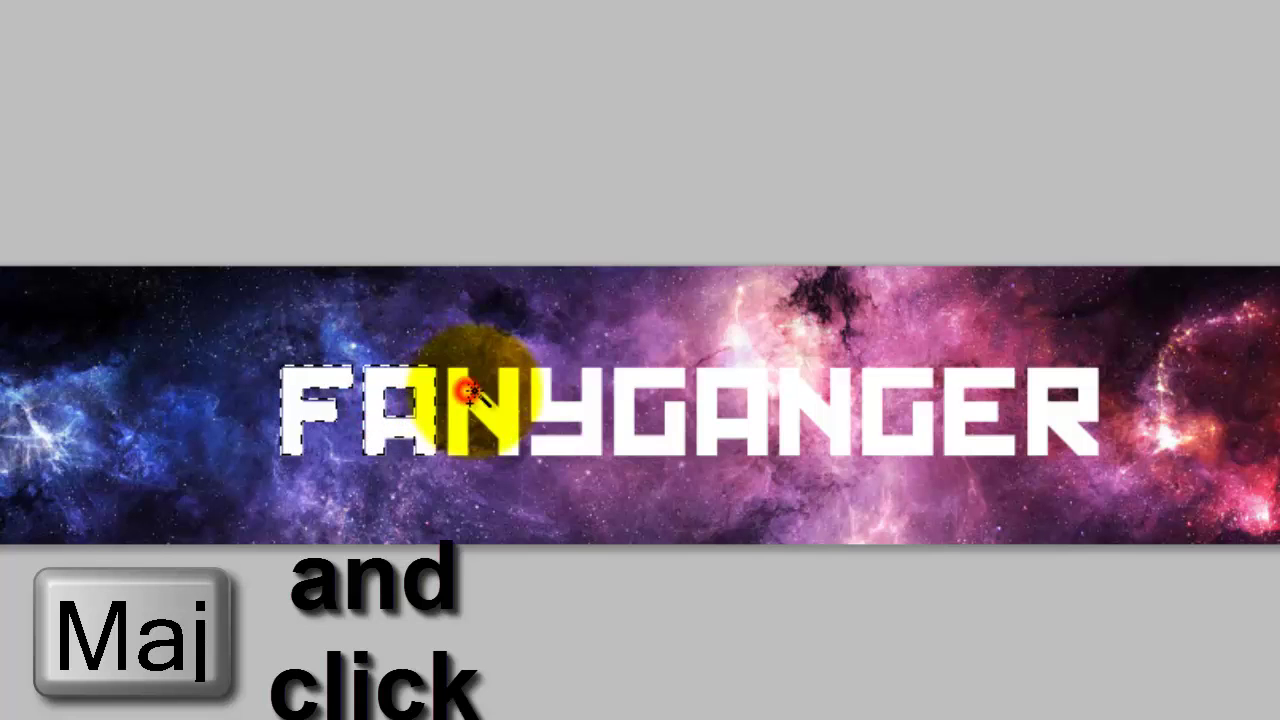
{"action": "left_click", "coordinate": [468, 393], "text": "shift"}
{"action": "left_click", "coordinate": [540, 400], "text": "shift"}
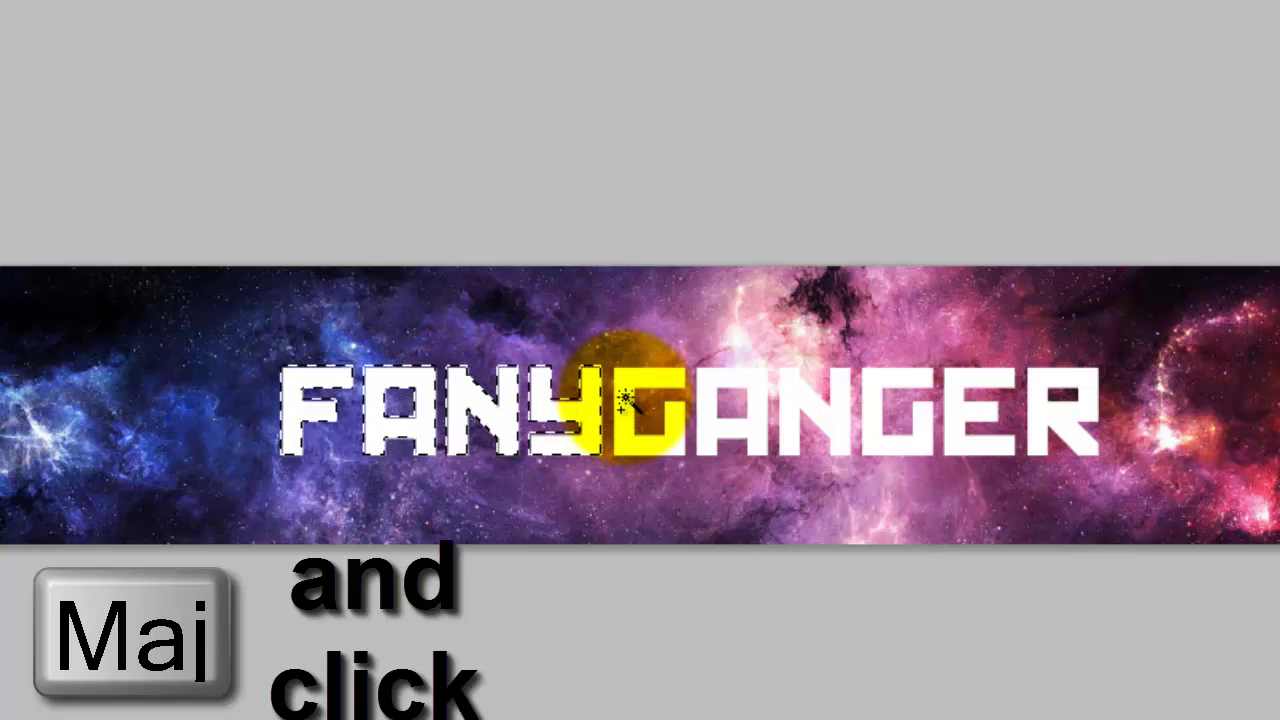
Step: Add G, A, N, G, E and R to the selection and make Calque 2 active
{"action": "left_click", "coordinate": [628, 402], "text": "shift"}
{"action": "left_click", "coordinate": [712, 400], "text": "shift"}
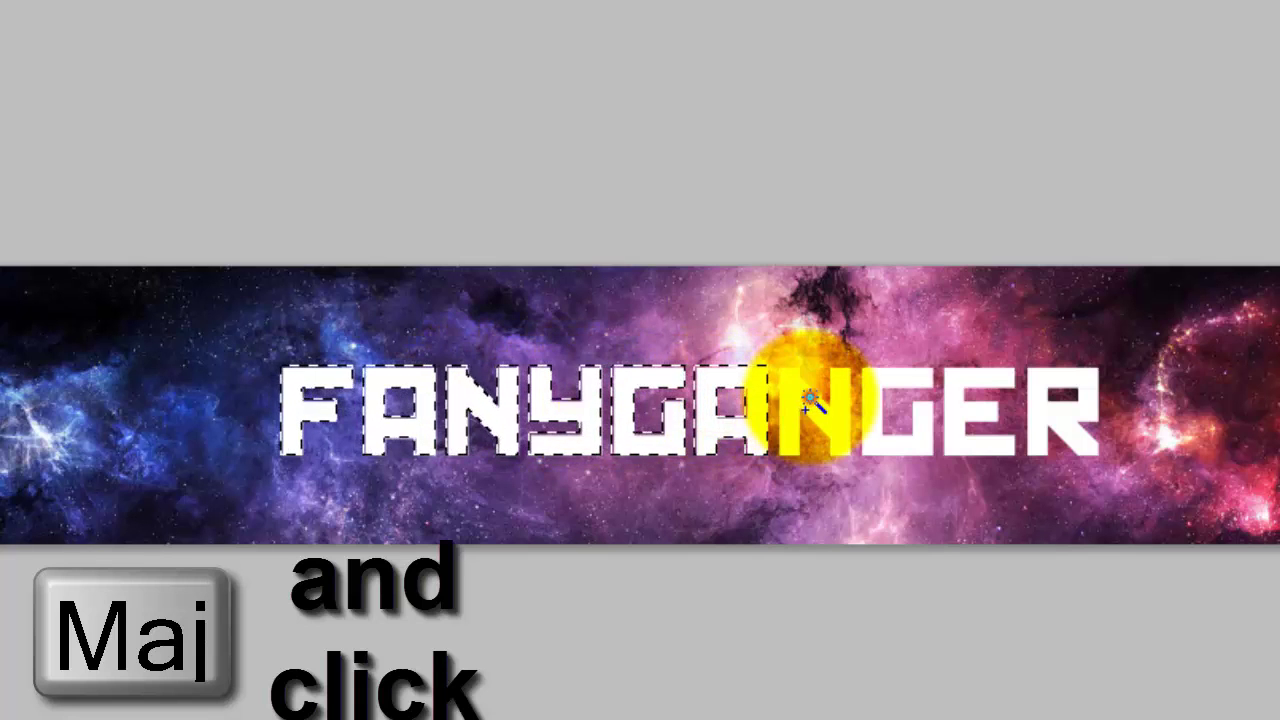
{"action": "left_click", "coordinate": [848, 418], "text": "shift"}
{"action": "left_click", "coordinate": [894, 400], "text": "shift"}
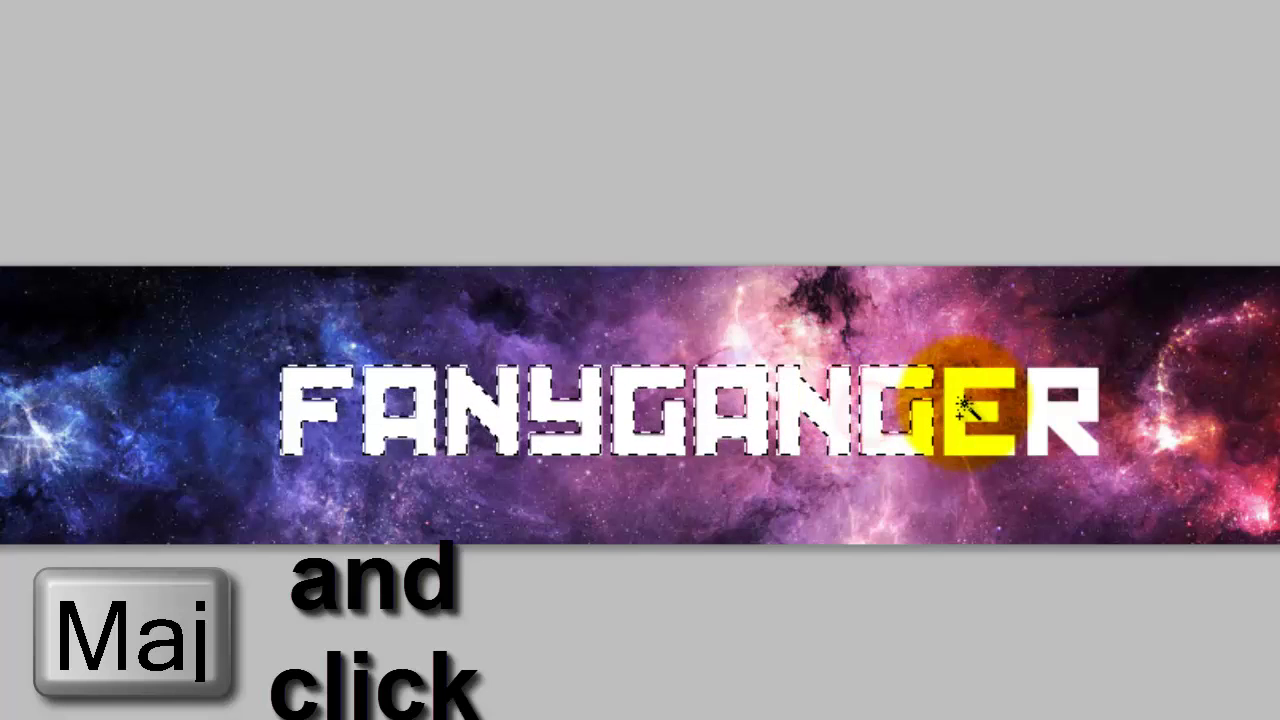
{"action": "left_click", "coordinate": [965, 405], "text": "shift"}
{"action": "left_click", "coordinate": [1060, 412], "text": "shift"}
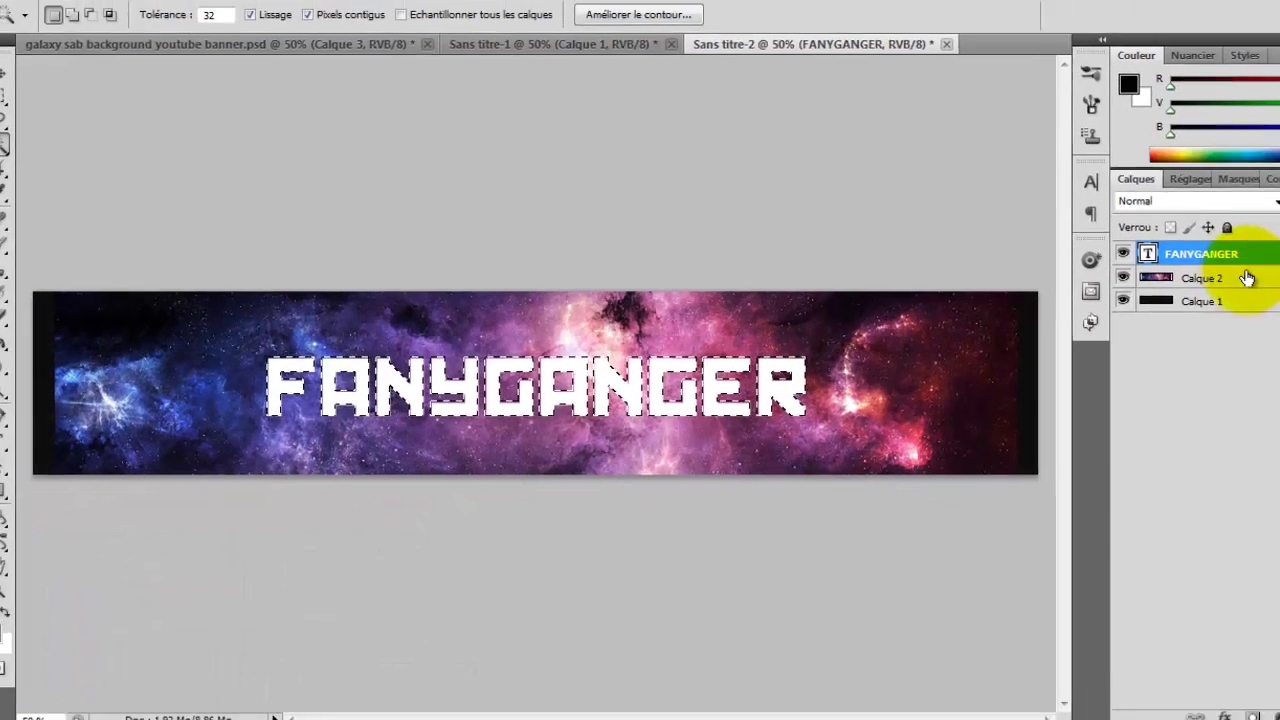
{"action": "left_click", "coordinate": [1247, 278]}
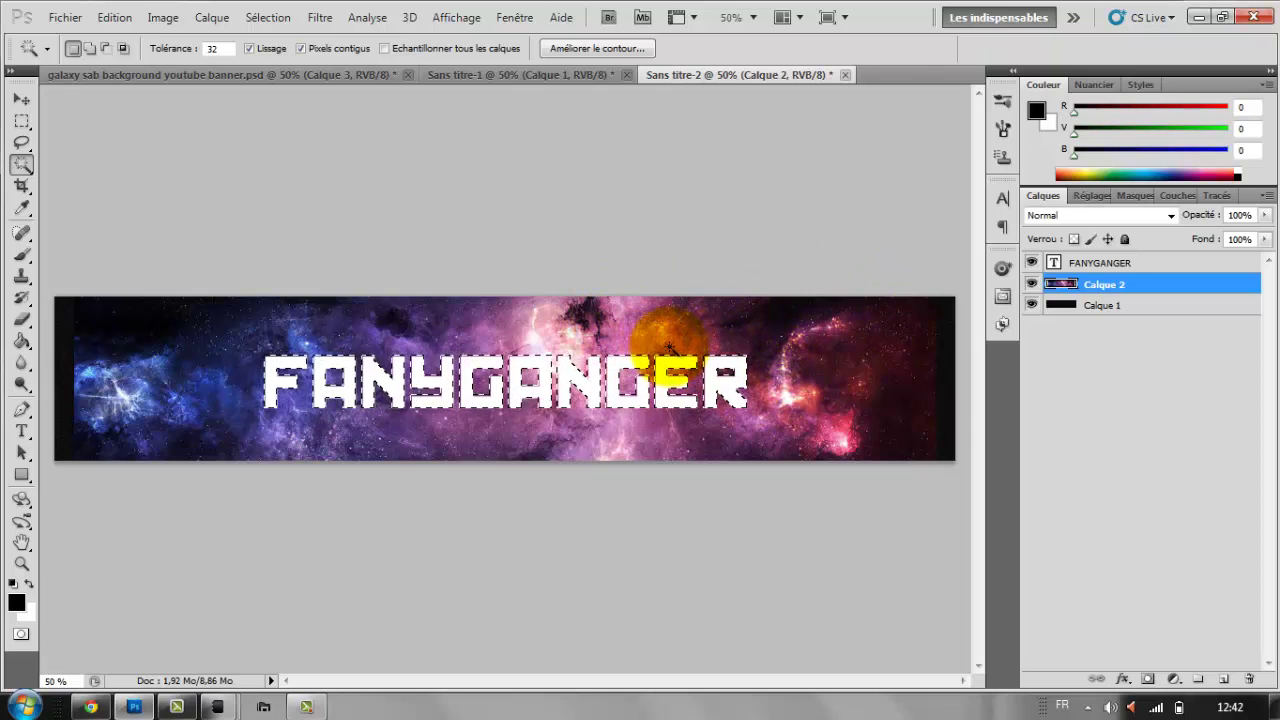
Step: Cut the letter shapes from the galaxy layer and check the cut-out's alignment
{"action": "key", "text": "ctrl+x"}
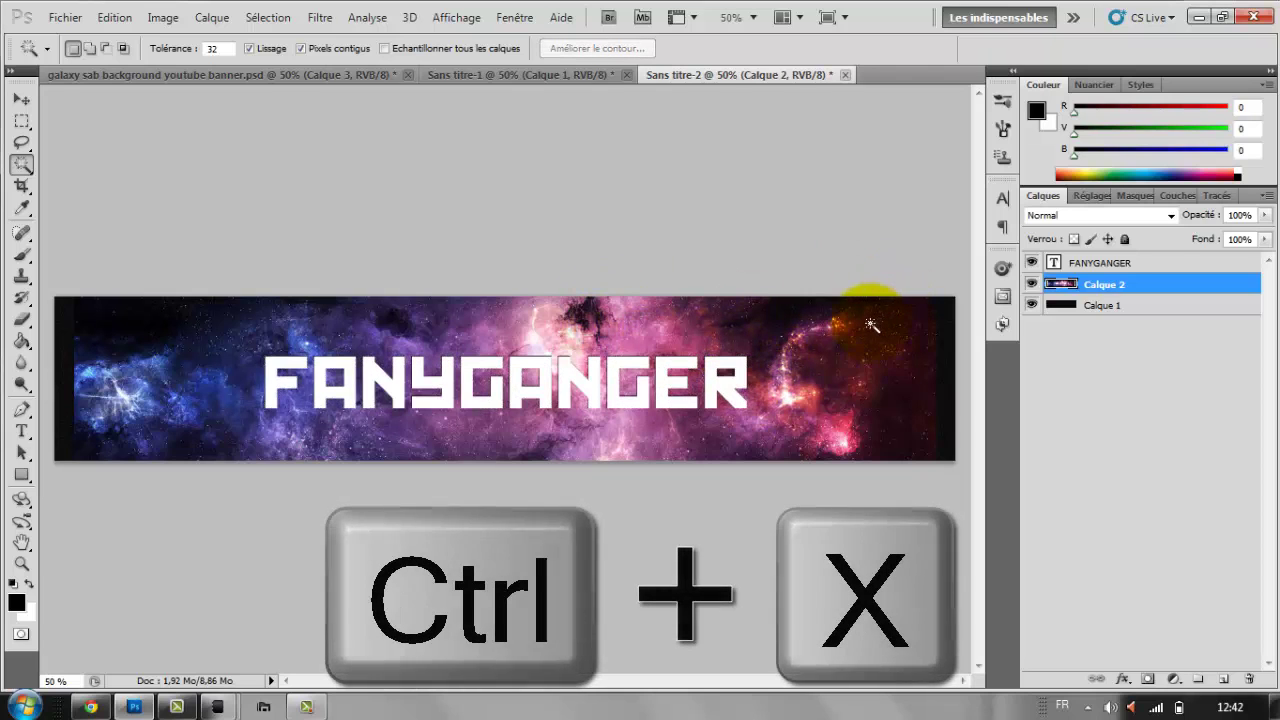
{"action": "key", "text": "v"}
{"action": "left_click_drag", "start_coordinate": [666, 371], "coordinate": [656, 381]}
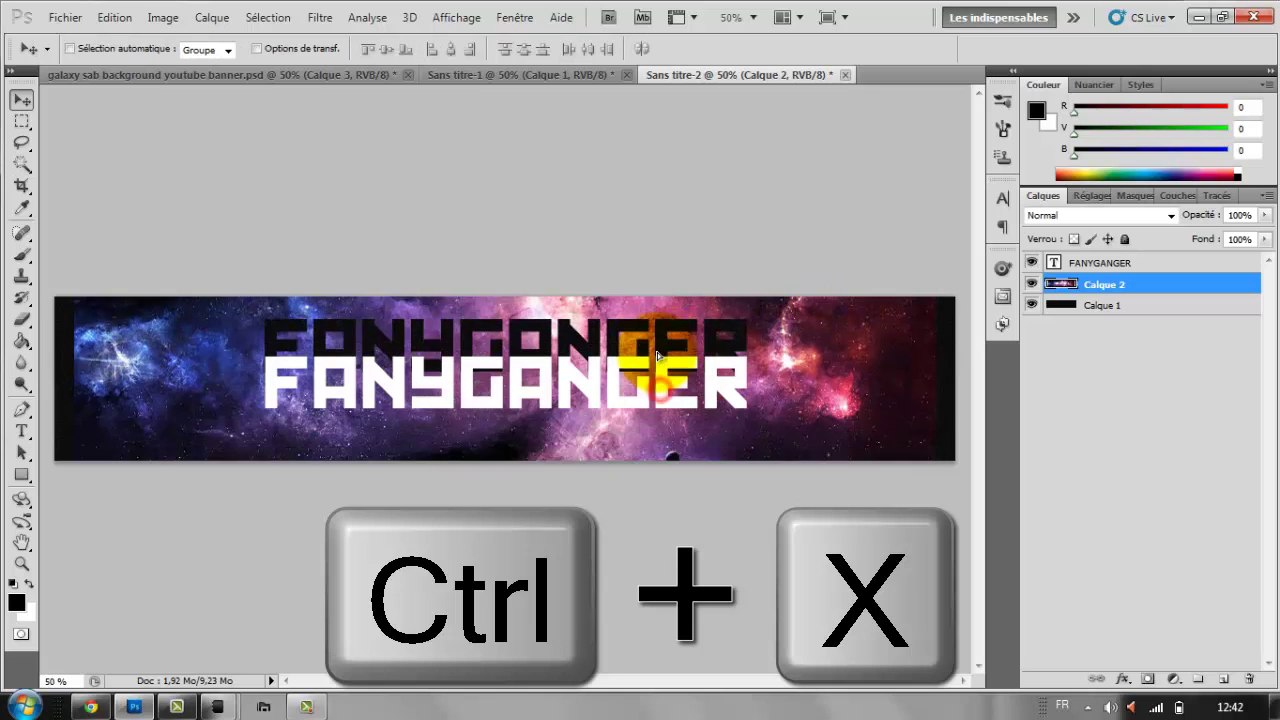
{"action": "key", "text": "ctrl+z"}
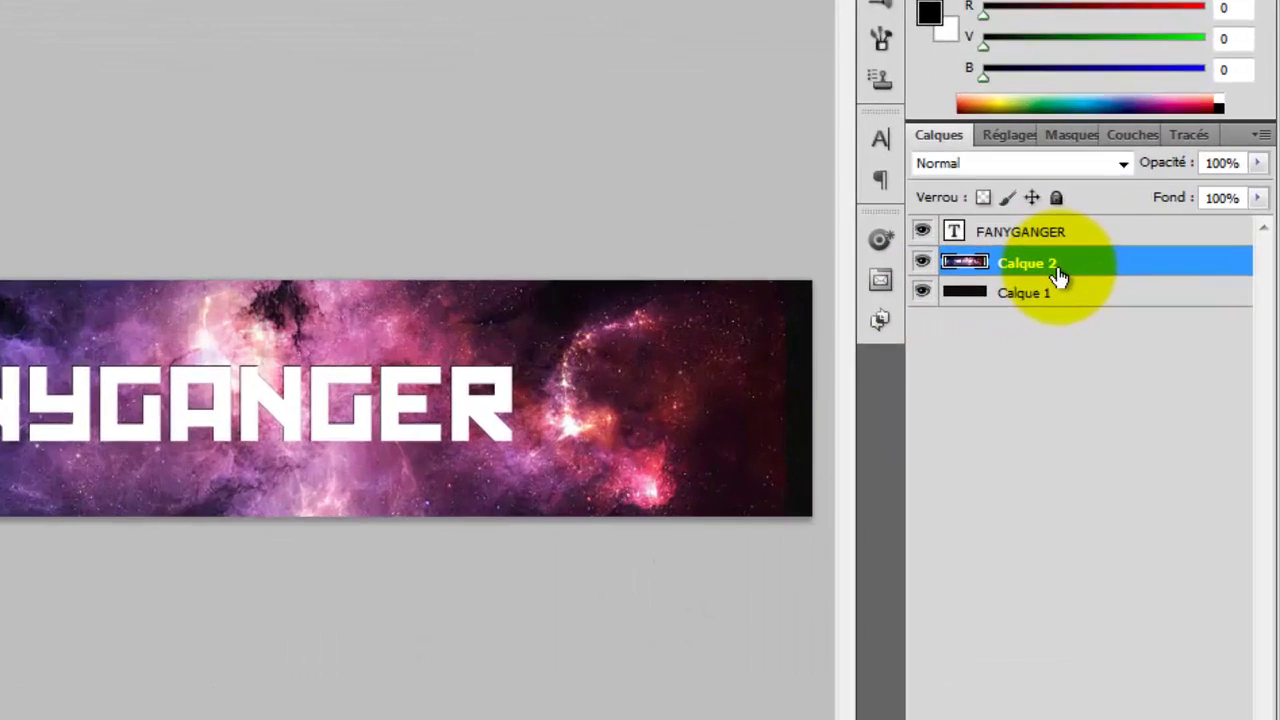
Step: Hide the FANYGANGER text layer, then delete and restore the galaxy texture layer
{"action": "right_click", "coordinate": [1127, 284]}
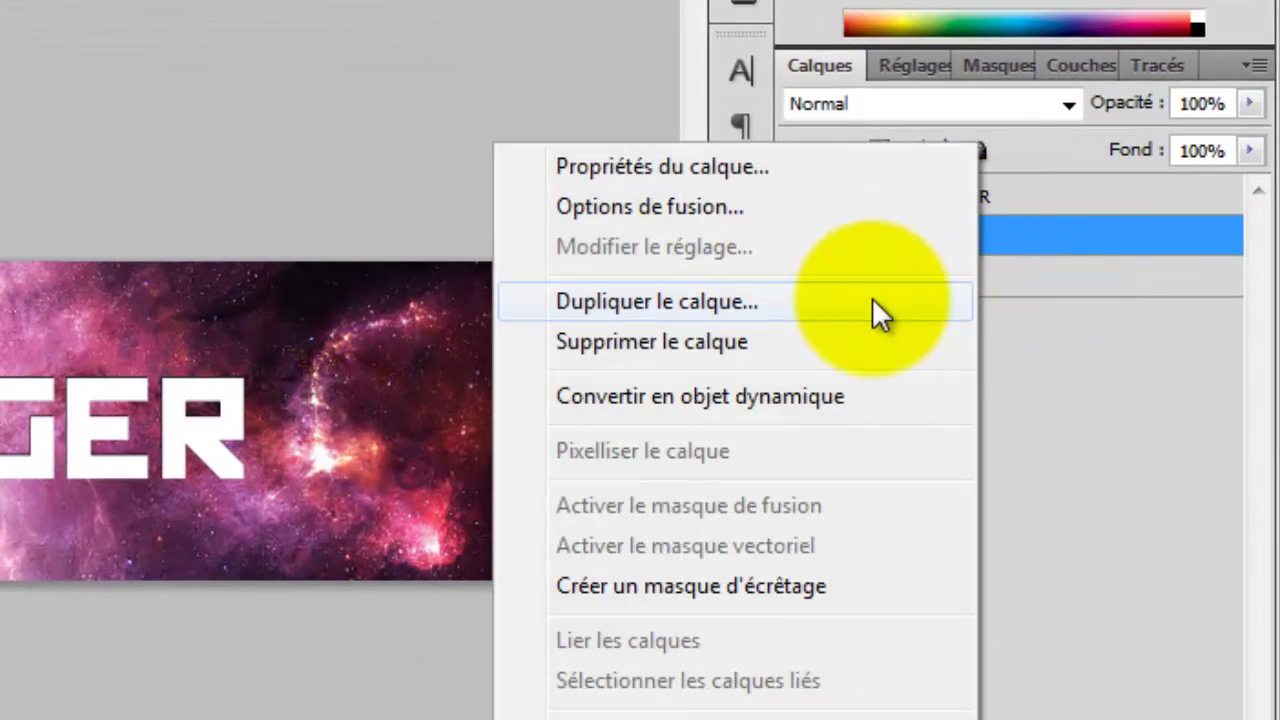
{"action": "left_click", "coordinate": [1115, 355]}
{"action": "left_click", "coordinate": [797, 196]}
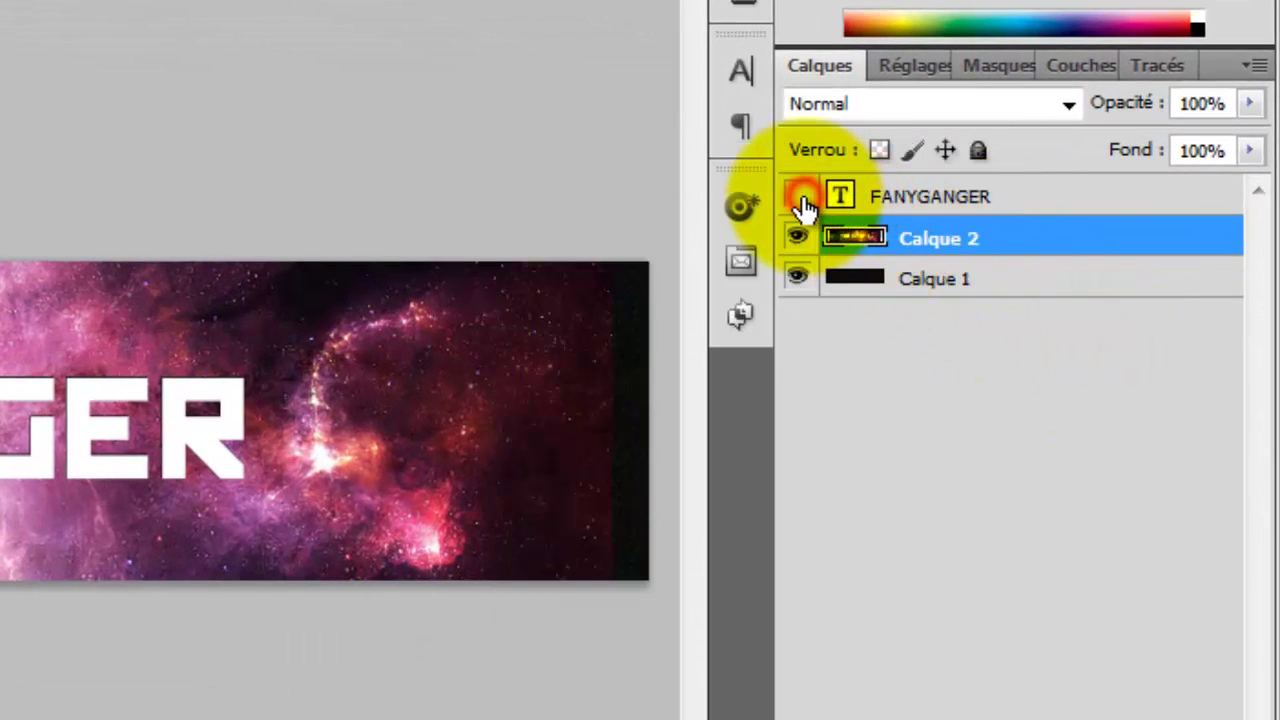
{"action": "right_click", "coordinate": [990, 240]}
{"action": "left_click", "coordinate": [1060, 427]}
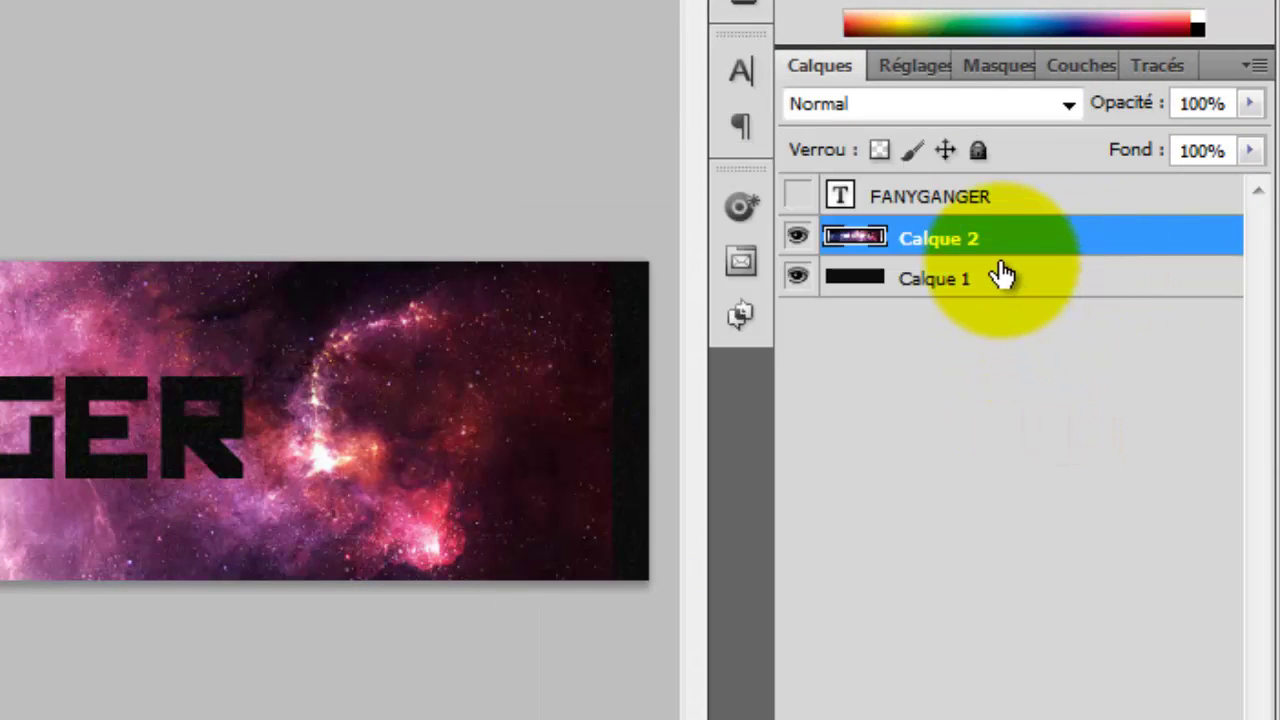
{"action": "key", "text": "Delete"}
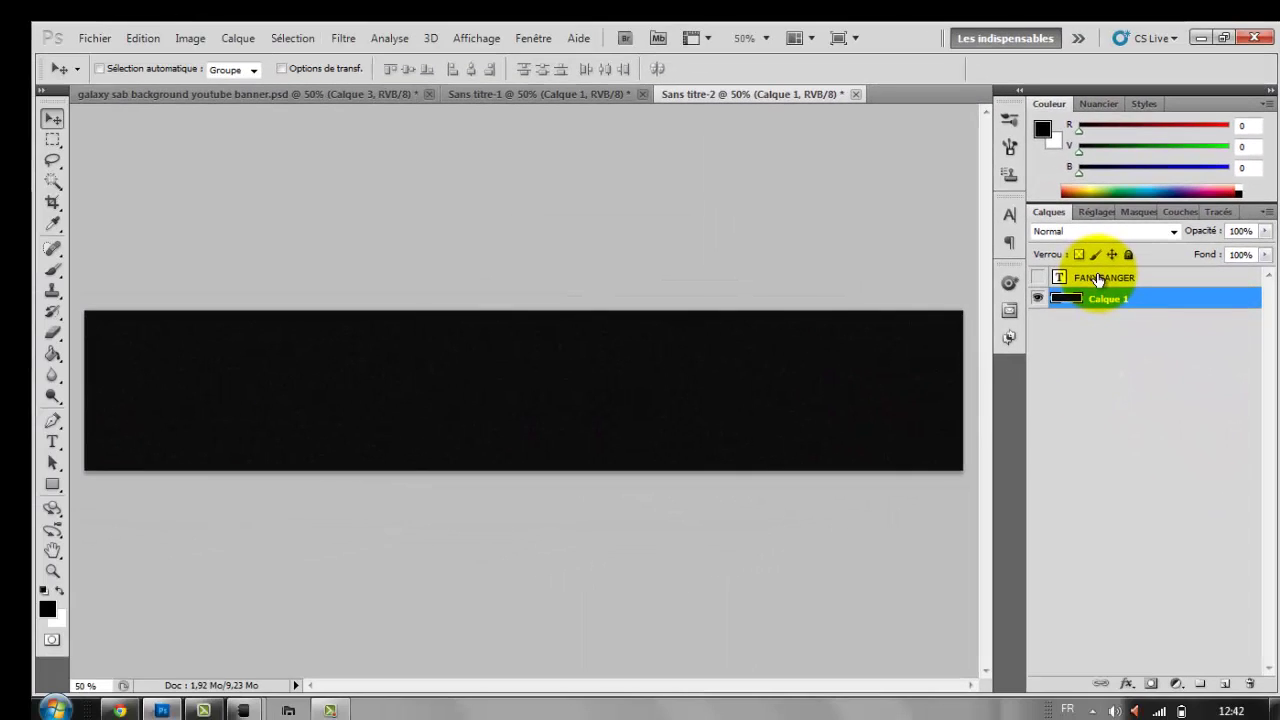
{"action": "key", "text": "ctrl+z"}
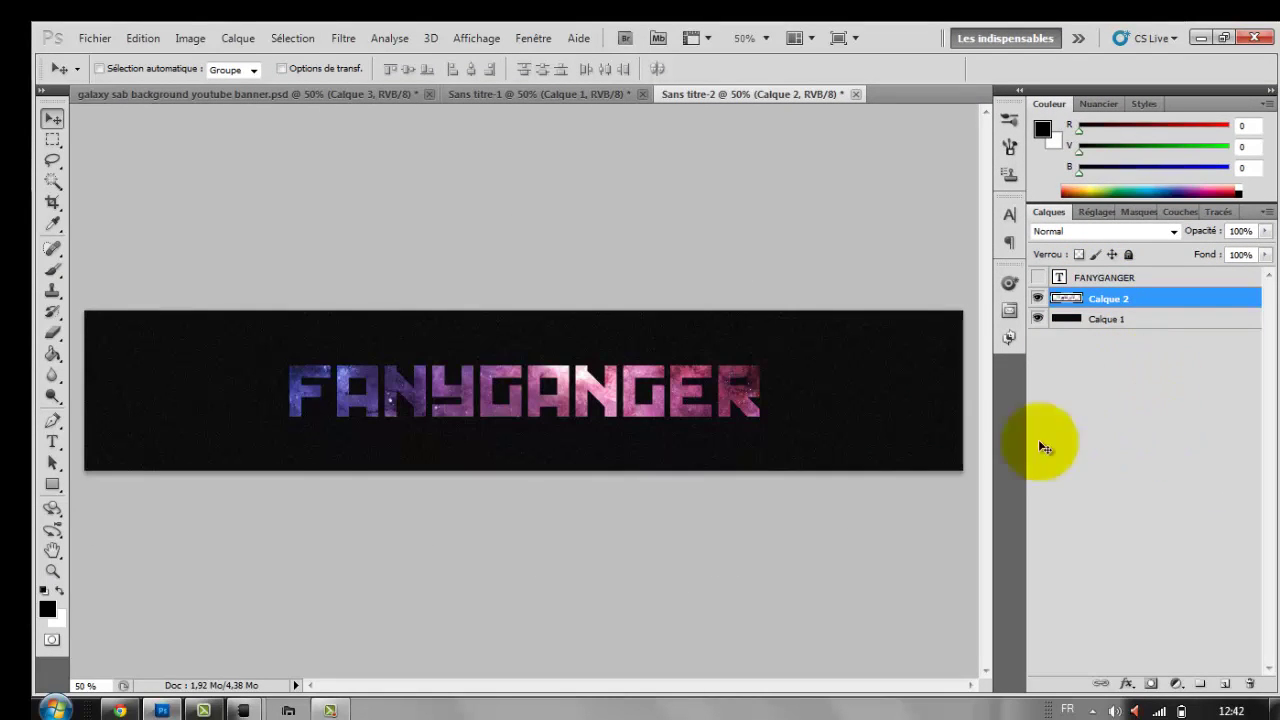
{"action": "left_click", "coordinate": [243, 710]}
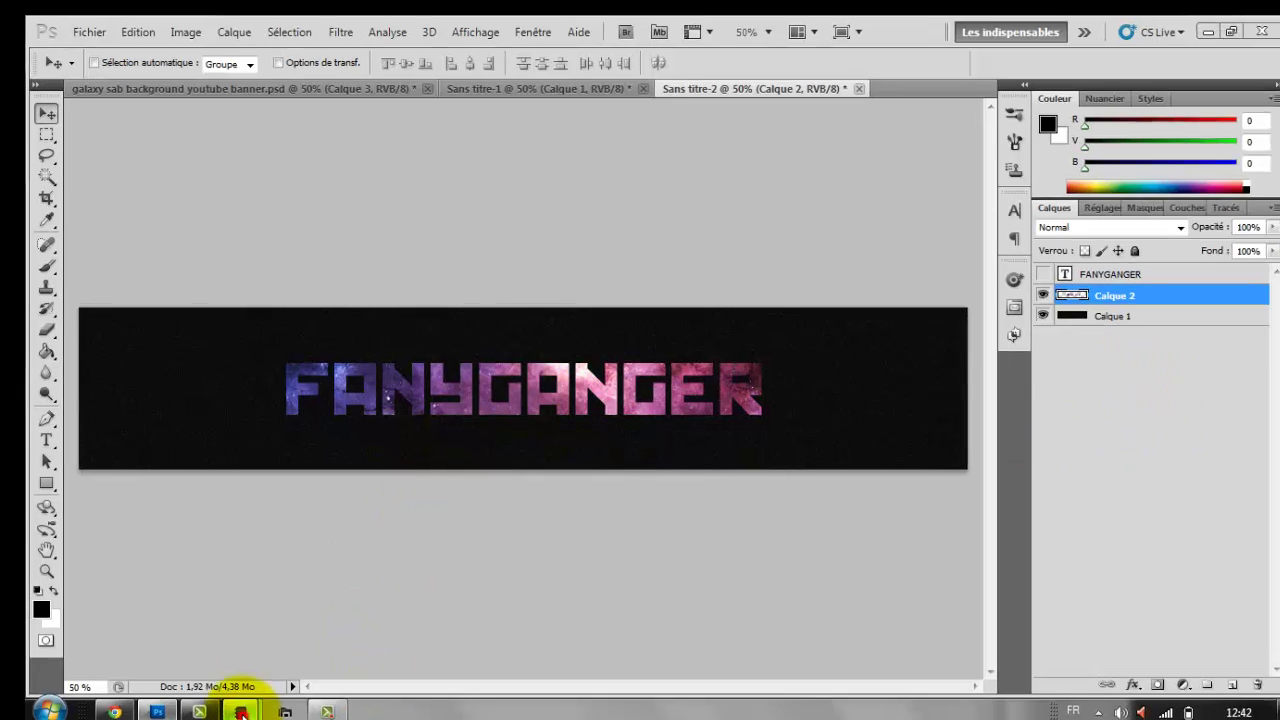
Step: Write the copy-delete-paste explanation in Notepad, then clear and minimise it
{"action": "type", "text": "W"}
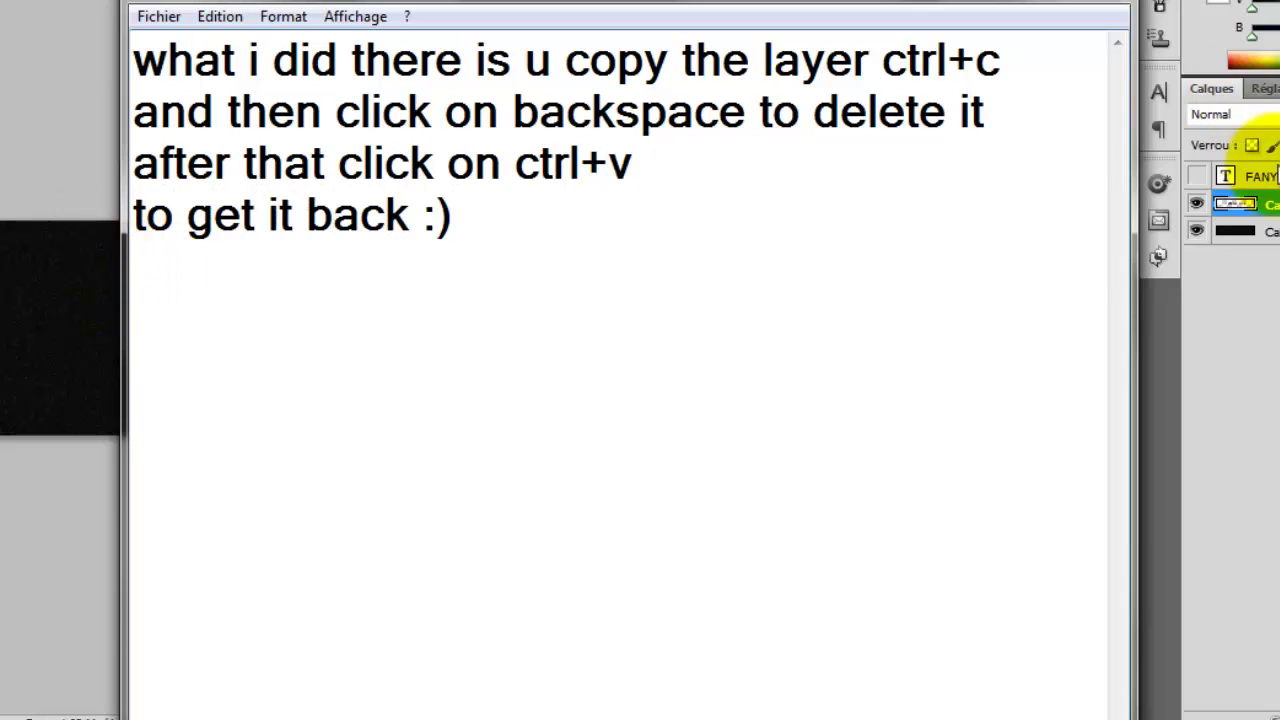
{"action": "left_click", "coordinate": [634, 373]}
{"action": "key", "text": "ctrl+a"}
{"action": "key", "text": "BackSpace"}
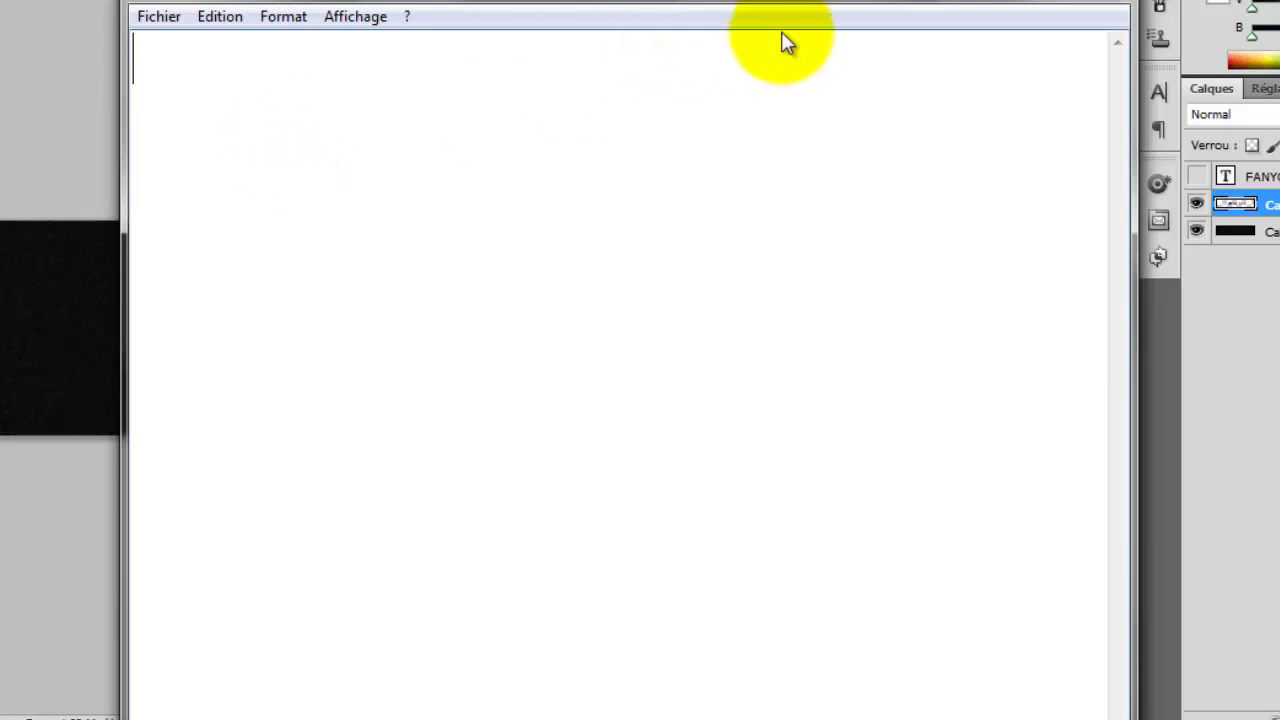
{"action": "left_click", "coordinate": [1005, 10]}
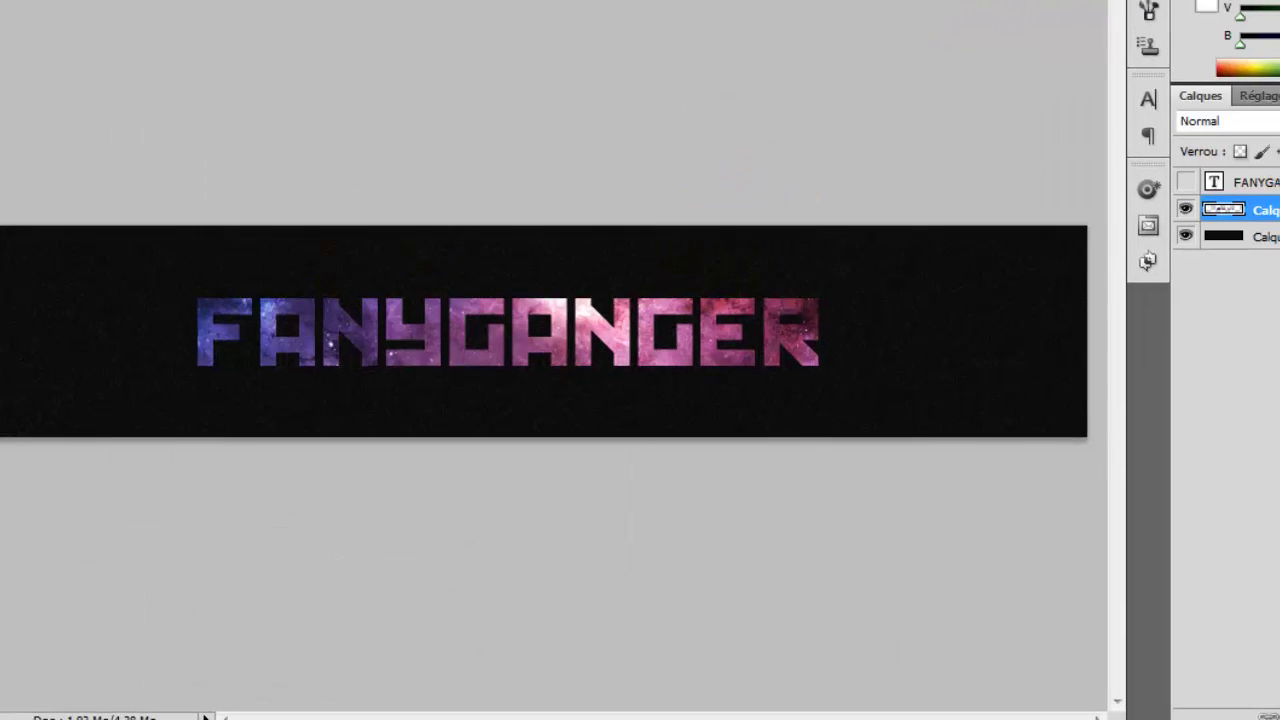
Step: Copy the galaxy wallpaper from Chrome and paste it into the banner as Calque 3
{"action": "left_click", "coordinate": [90, 707]}
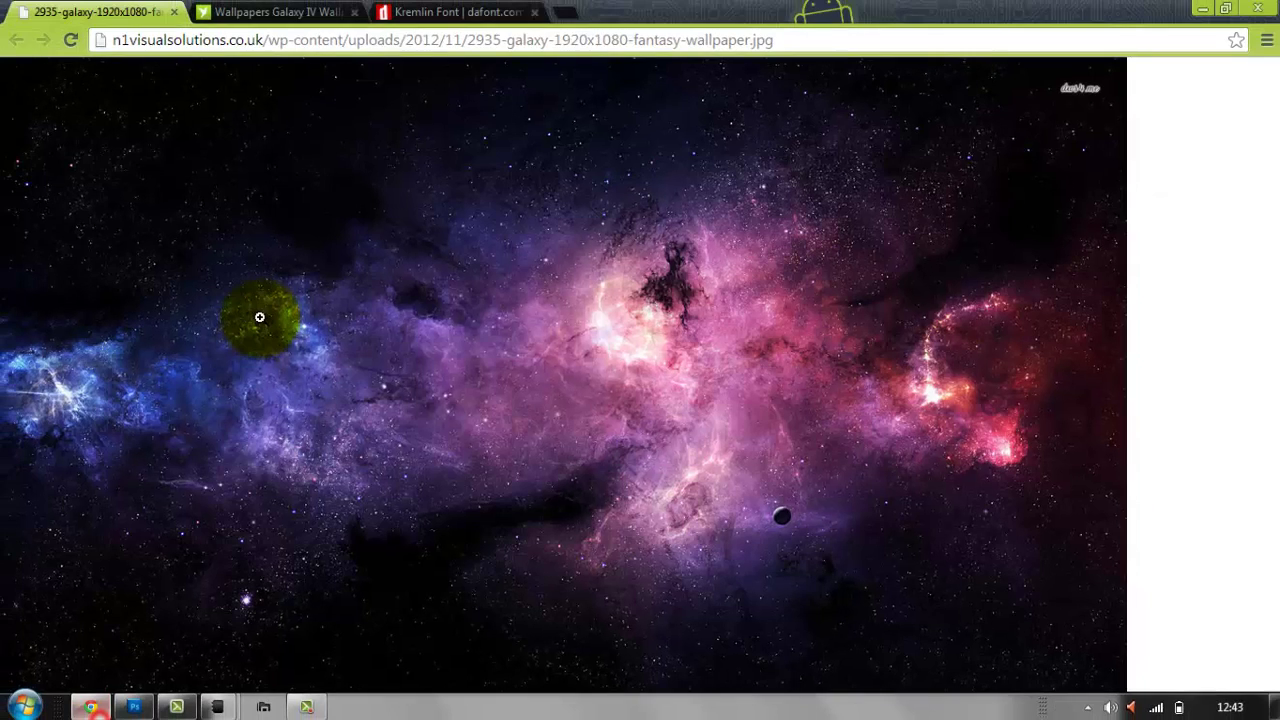
{"action": "right_click", "coordinate": [259, 317]}
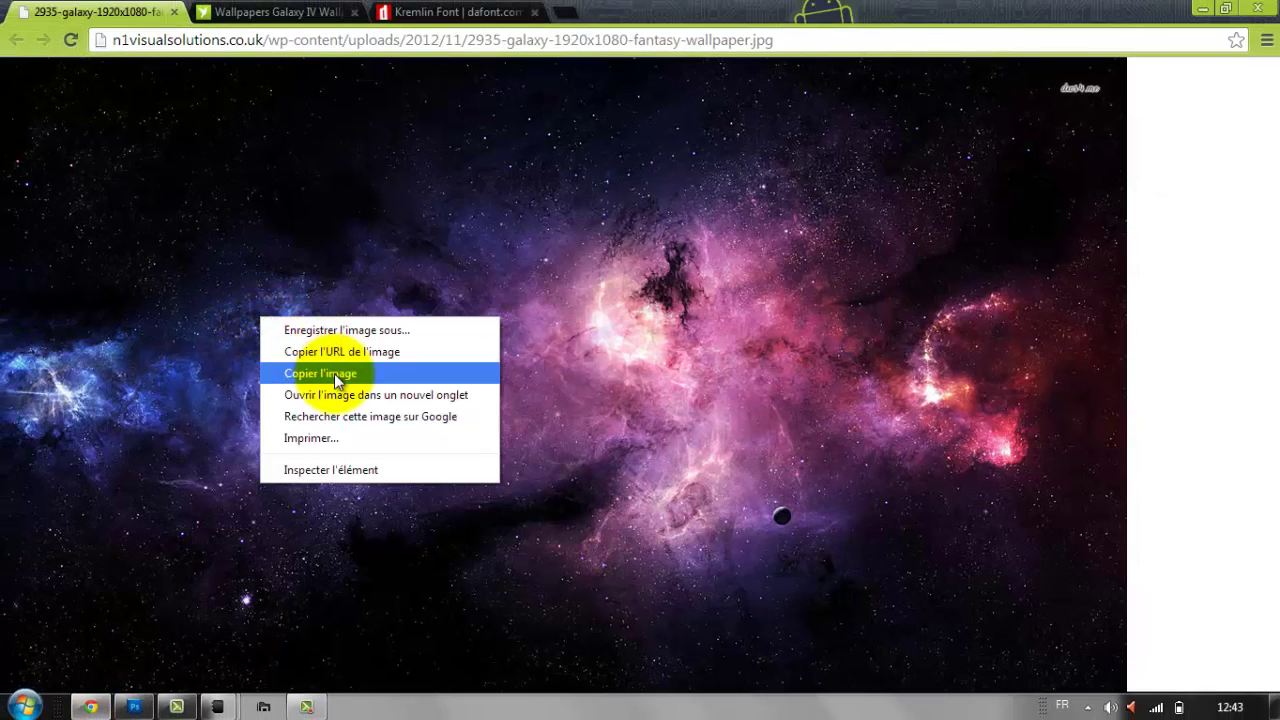
{"action": "left_click", "coordinate": [335, 372]}
{"action": "left_click", "coordinate": [133, 707]}
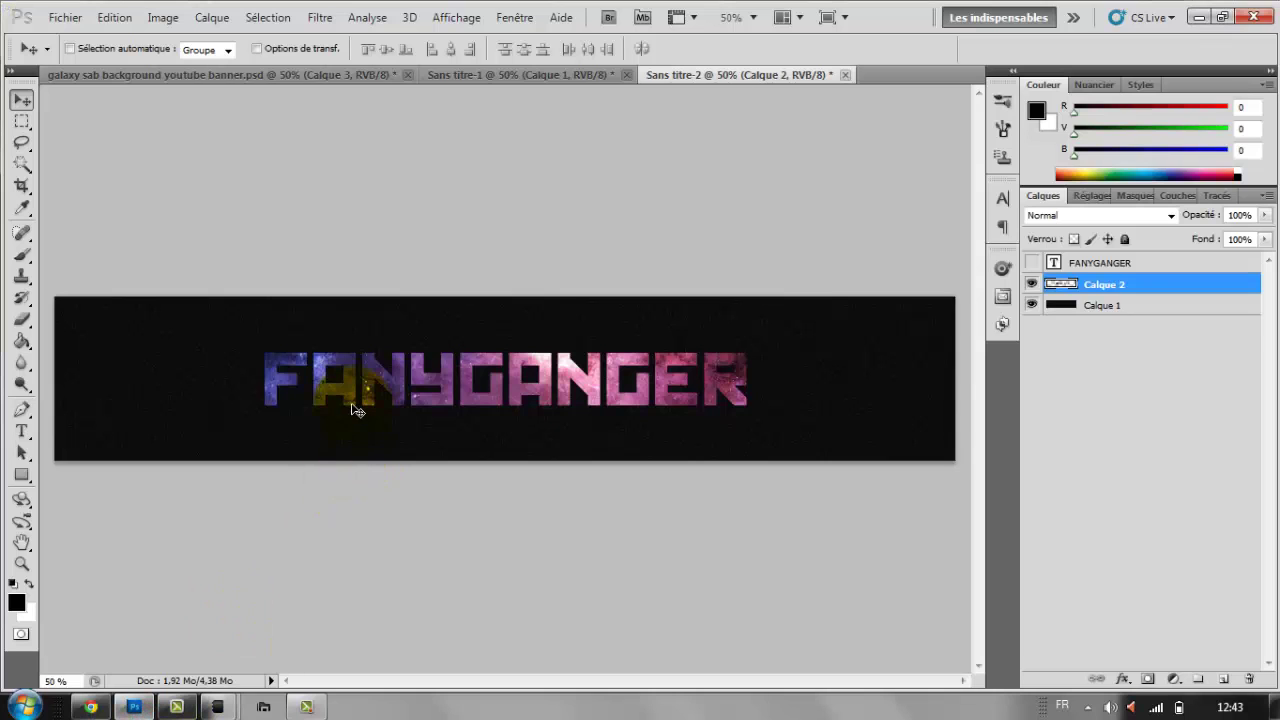
{"action": "key", "text": "ctrl+v"}
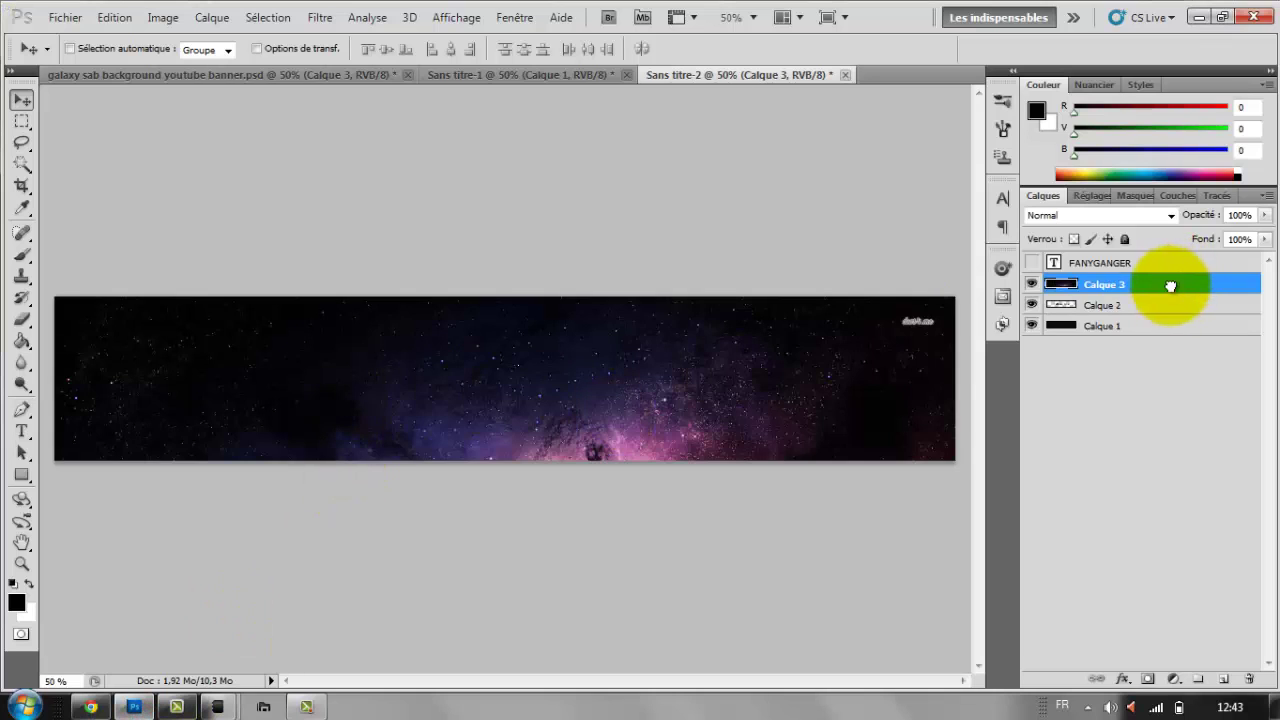
Step: Move Calque 3 below the lettered layer, nebula top-centre, and pull its sides inward
{"action": "left_click_drag", "start_coordinate": [1170, 286], "coordinate": [1105, 314]}
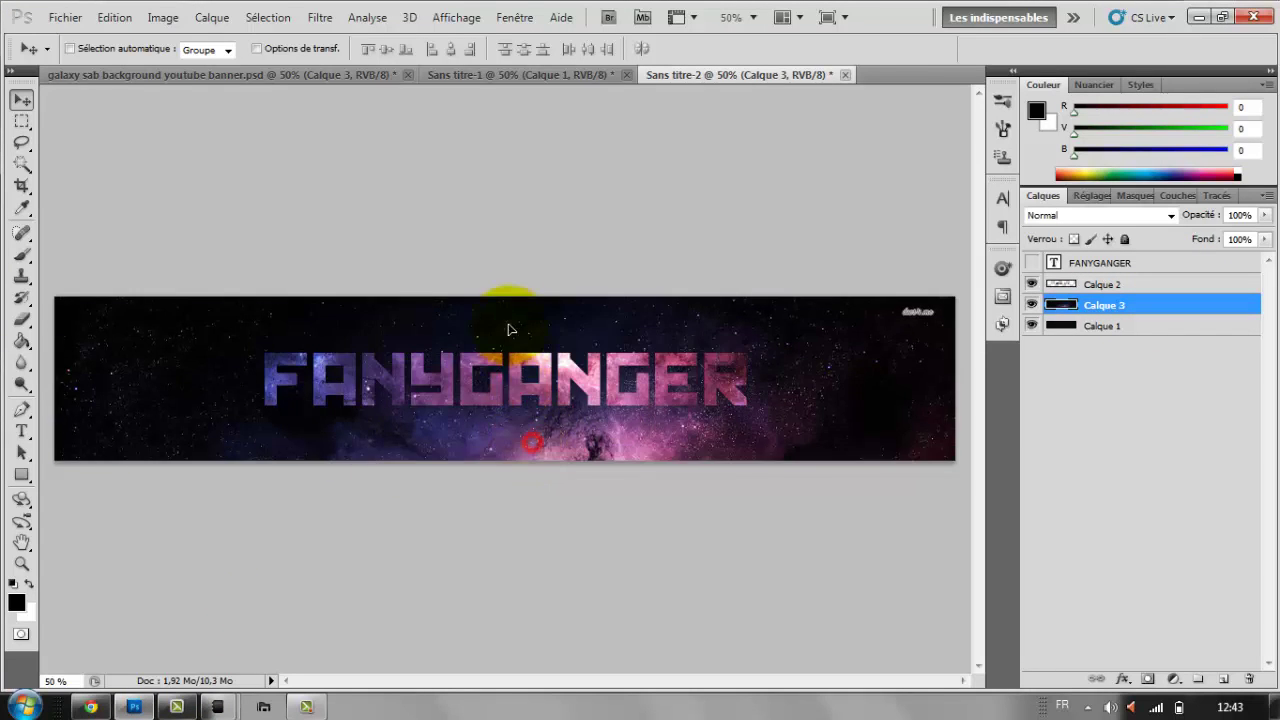
{"action": "mouse_move", "coordinate": [508, 329]}
{"action": "left_mouse_down"}
{"action": "mouse_move", "coordinate": [520, 414]}
{"action": "mouse_move", "coordinate": [528, 277]}
{"action": "mouse_move", "coordinate": [563, 439]}
{"action": "mouse_move", "coordinate": [571, 400]}
{"action": "mouse_move", "coordinate": [605, 428]}
{"action": "left_mouse_up"}
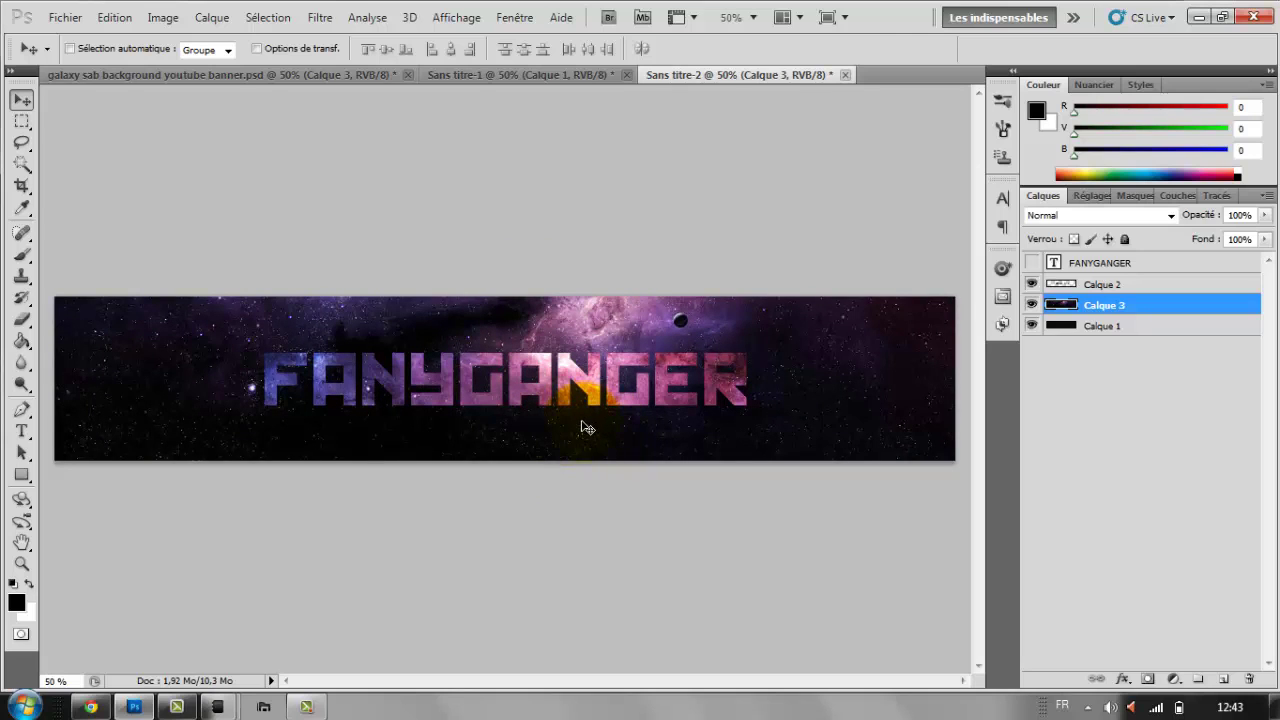
{"action": "key", "text": "ctrl+t"}
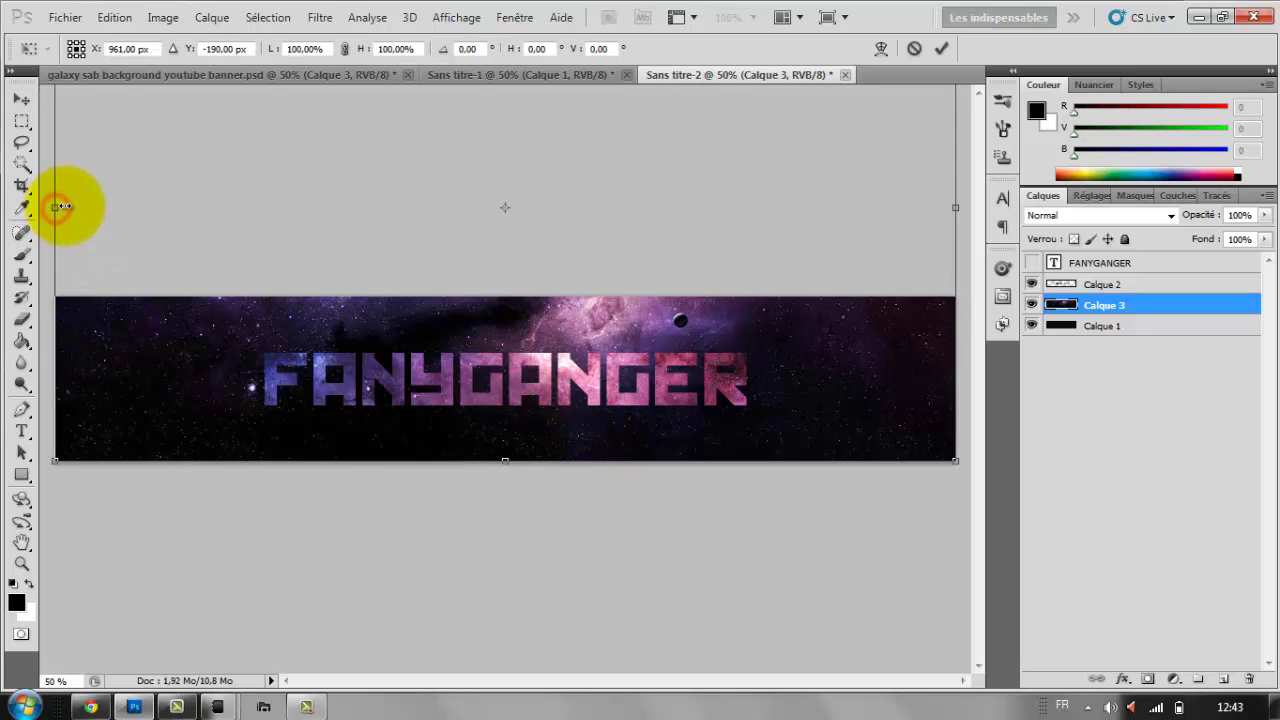
{"action": "left_click_drag", "start_coordinate": [62, 207], "coordinate": [77, 207]}
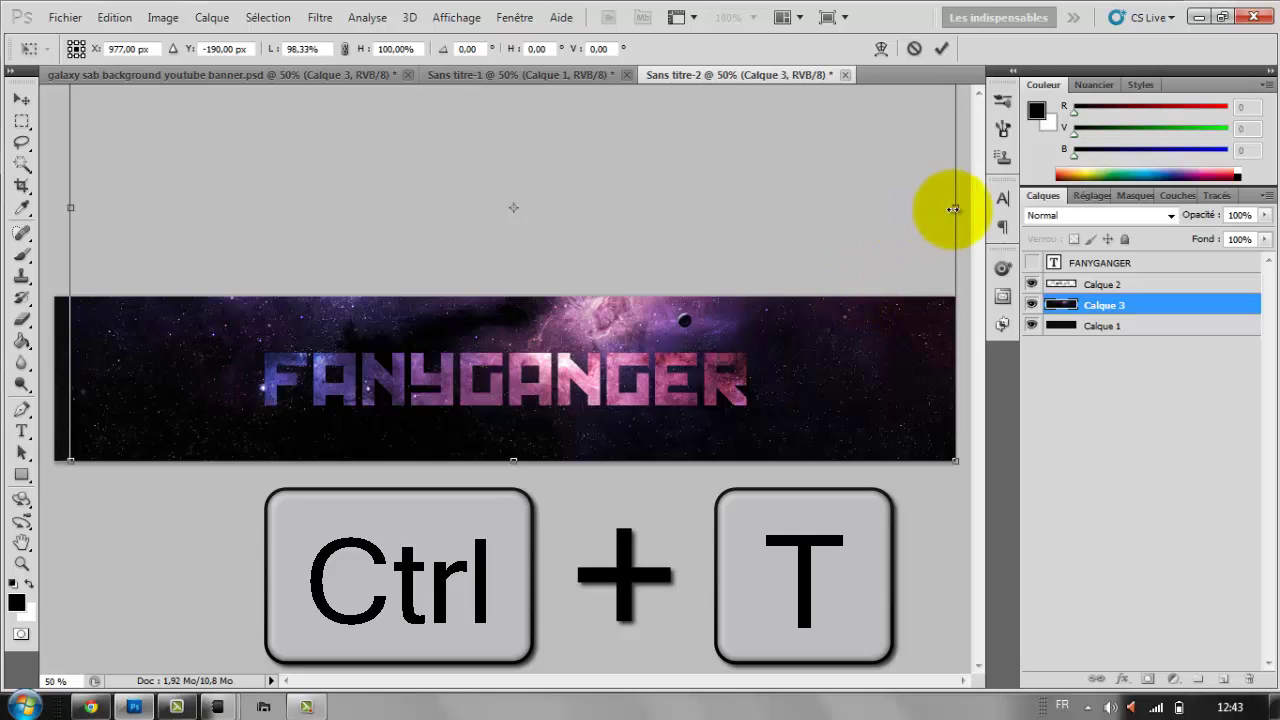
{"action": "left_click_drag", "start_coordinate": [949, 211], "coordinate": [941, 210]}
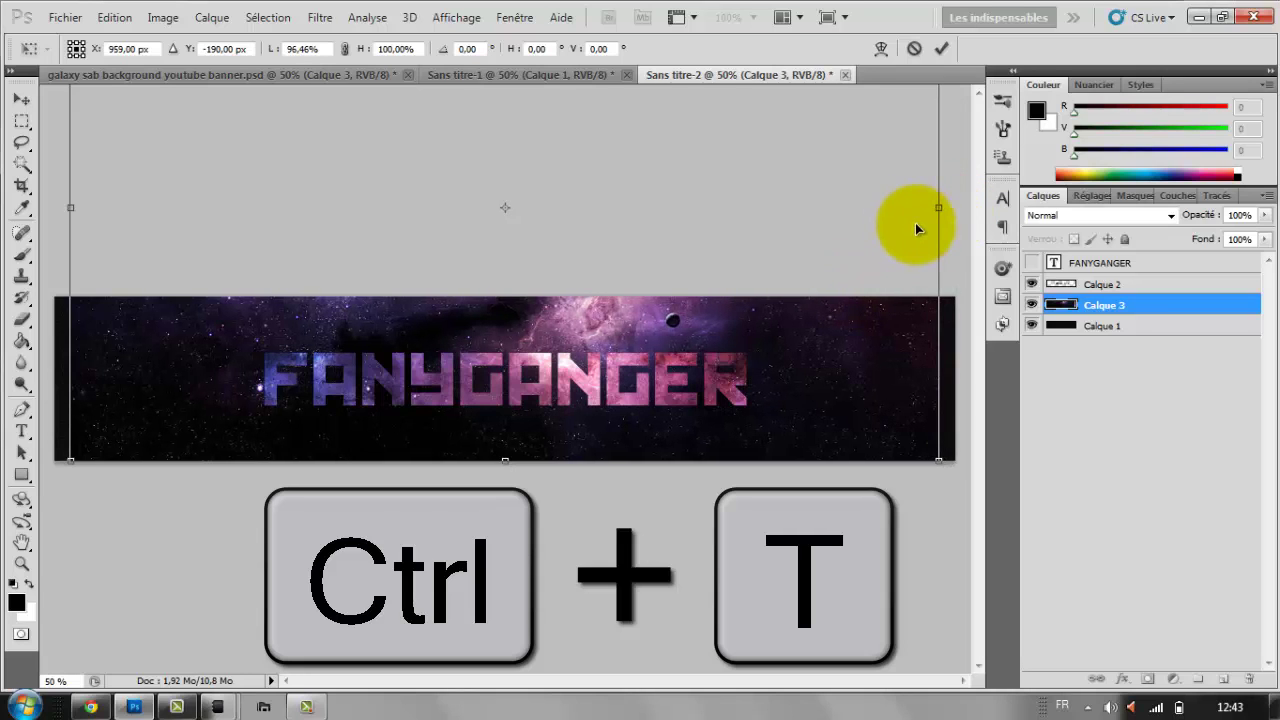
Step: Commit the resize, blend the backdrop with Couleur plus claire and the text with Densité linéaire - (Ajout)
{"action": "left_click", "coordinate": [944, 53]}
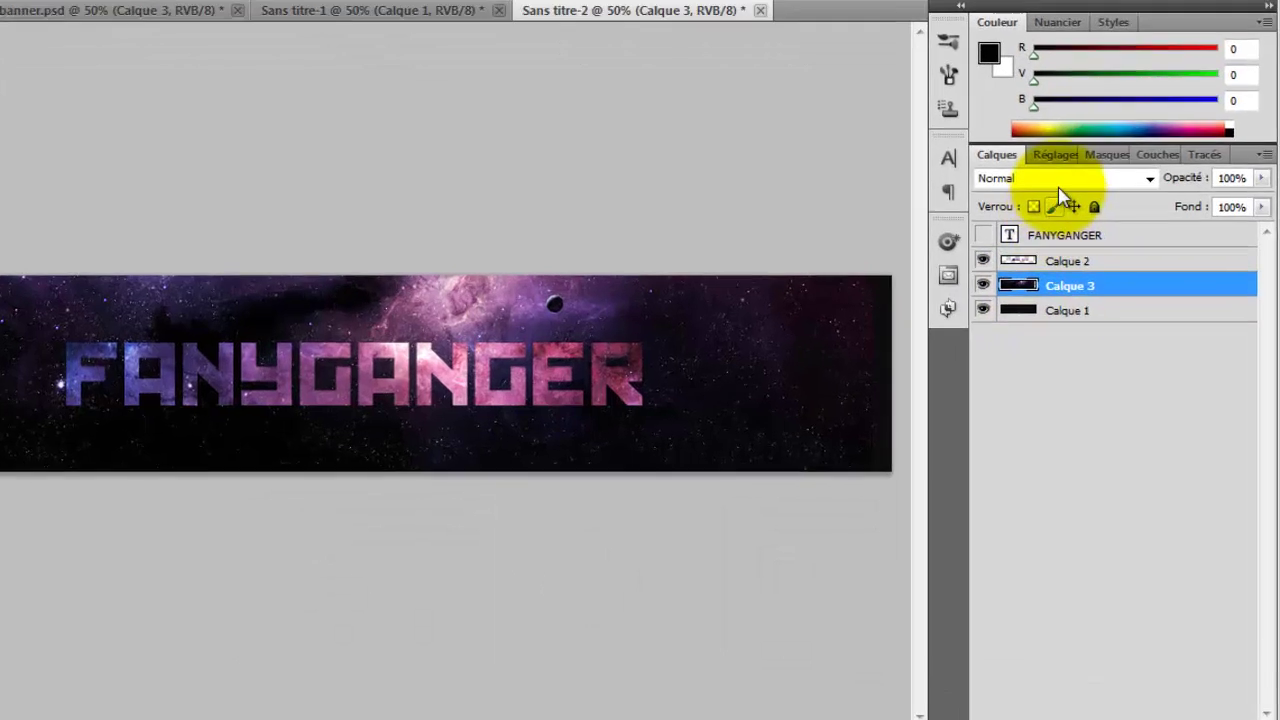
{"action": "left_click", "coordinate": [1092, 215]}
{"action": "left_click", "coordinate": [911, 451]}
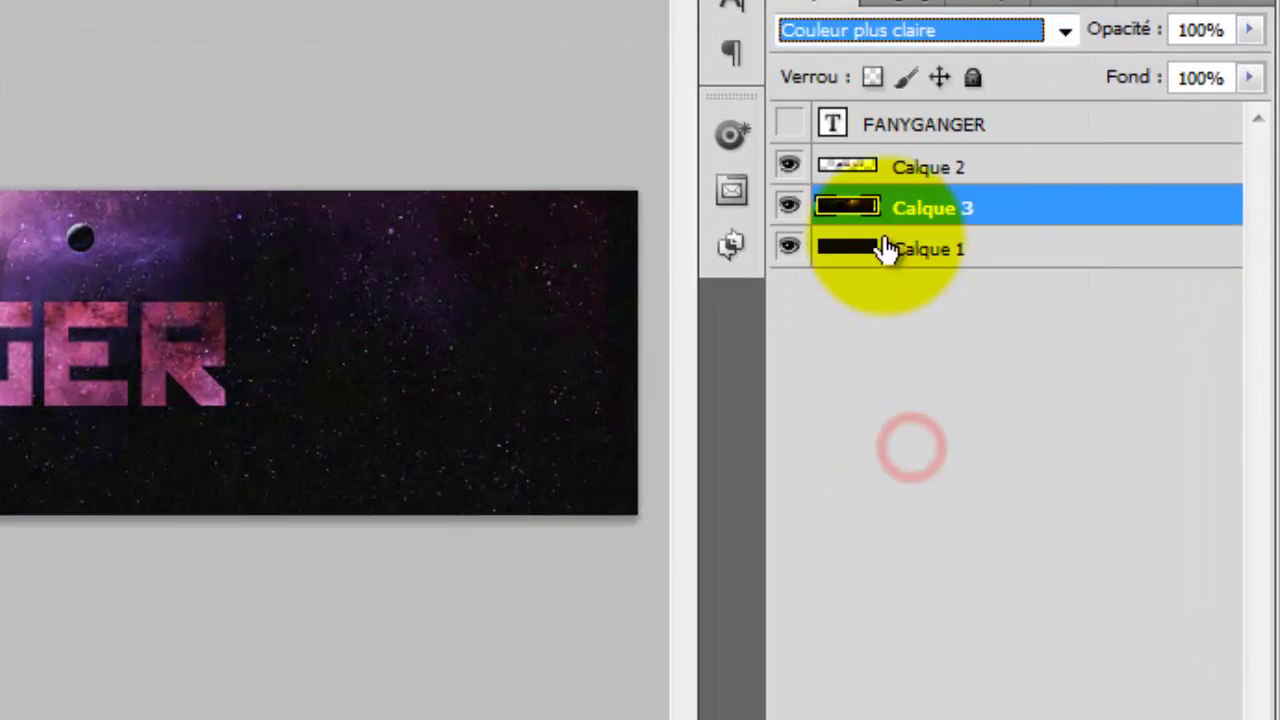
{"action": "left_click", "coordinate": [914, 170]}
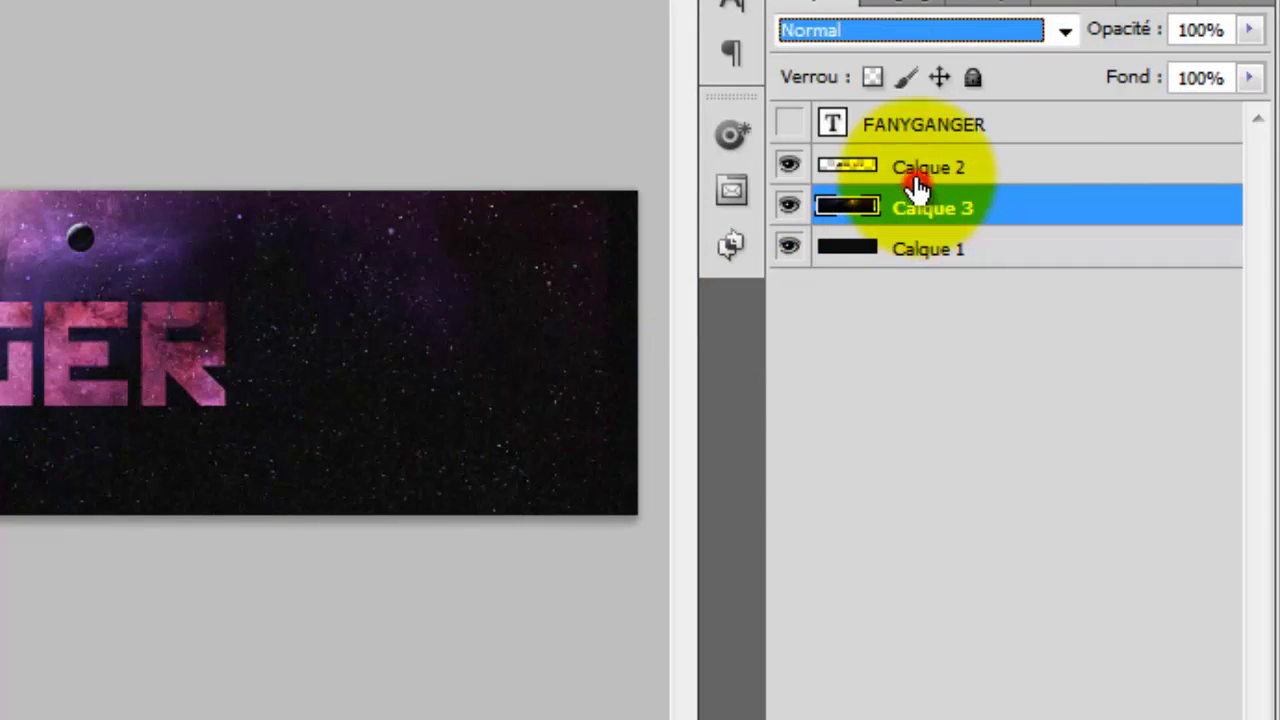
{"action": "left_click", "coordinate": [858, 30]}
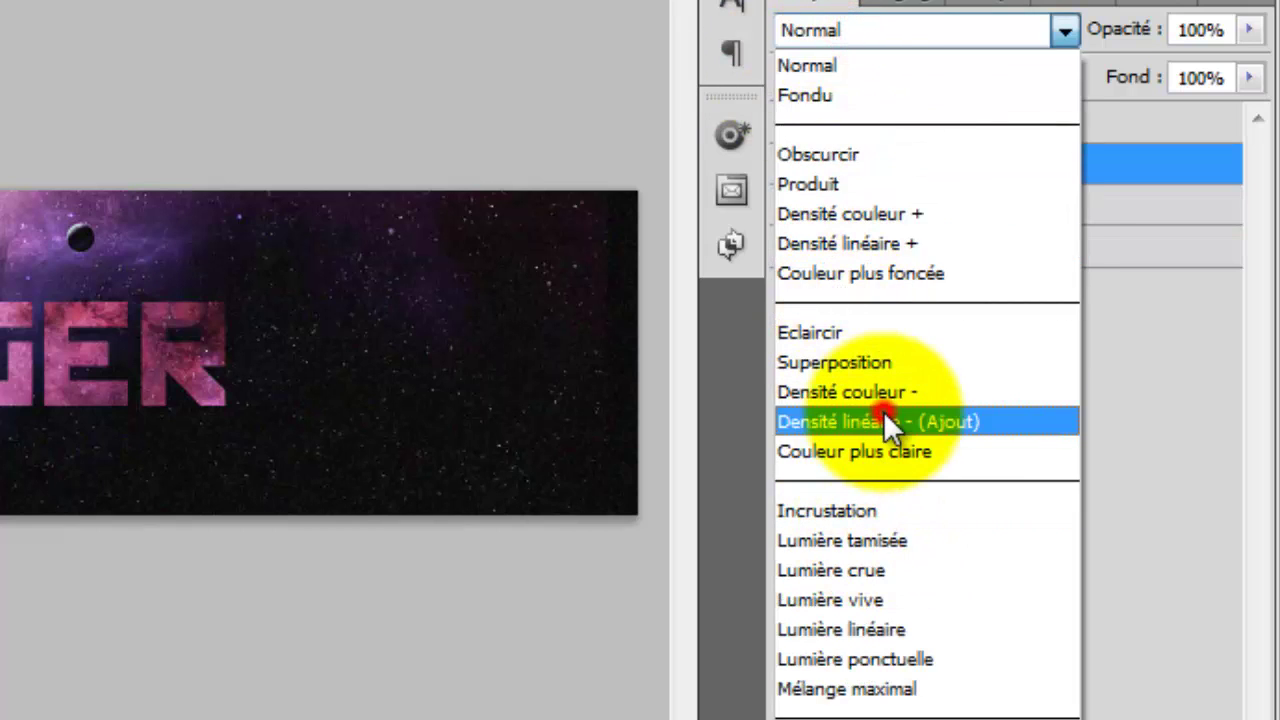
{"action": "left_click", "coordinate": [883, 411]}
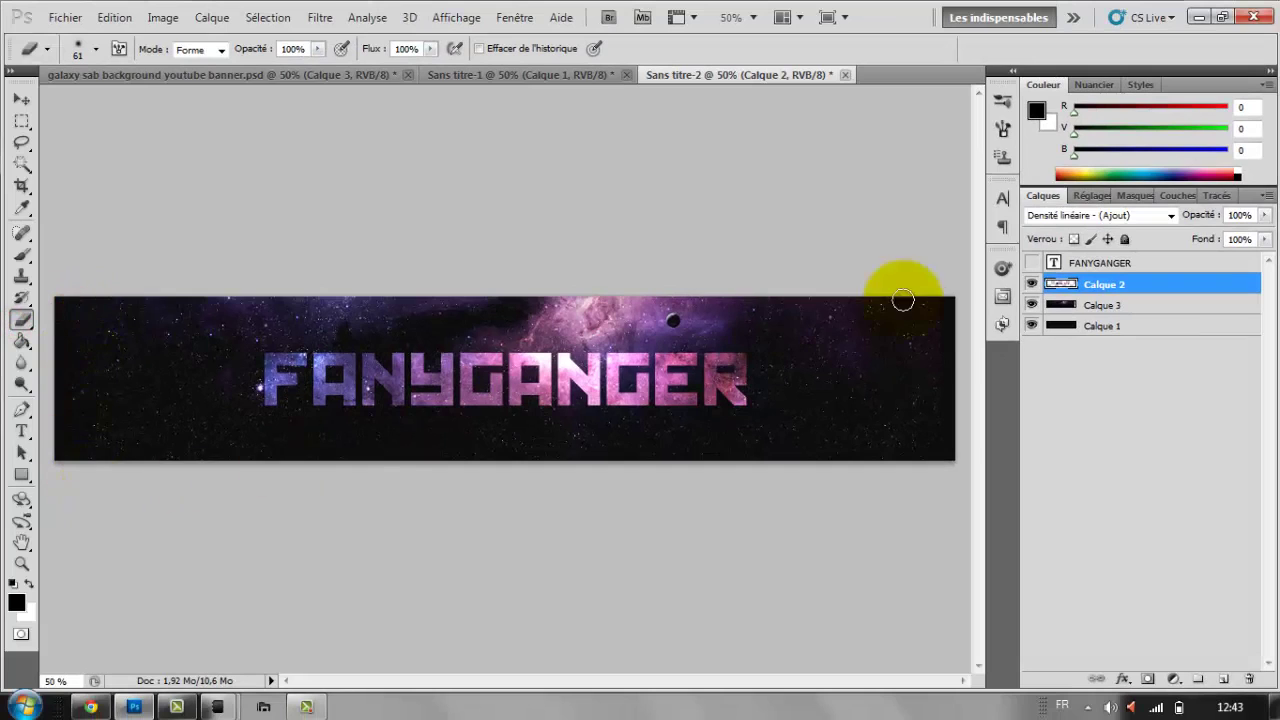
Step: Erase along the right edge of the galaxy backdrop layer
{"action": "left_click", "coordinate": [1092, 308]}
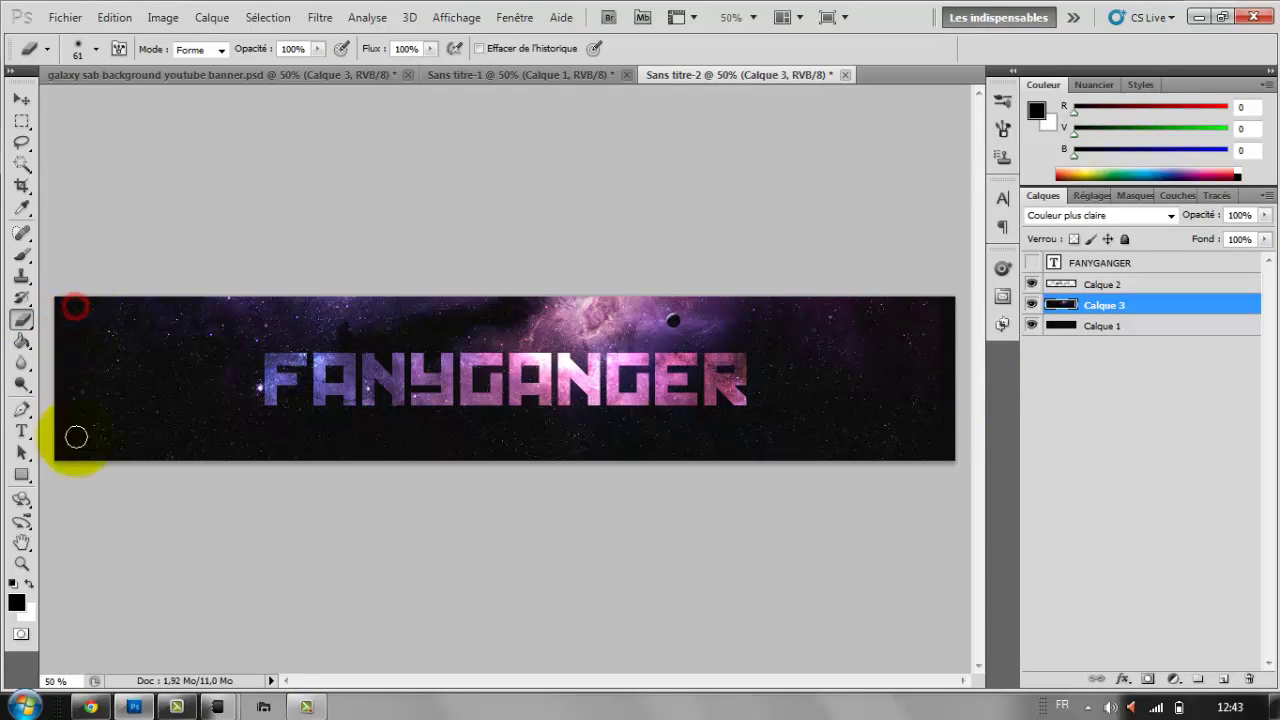
{"action": "left_click_drag", "start_coordinate": [938, 325], "coordinate": [951, 457]}
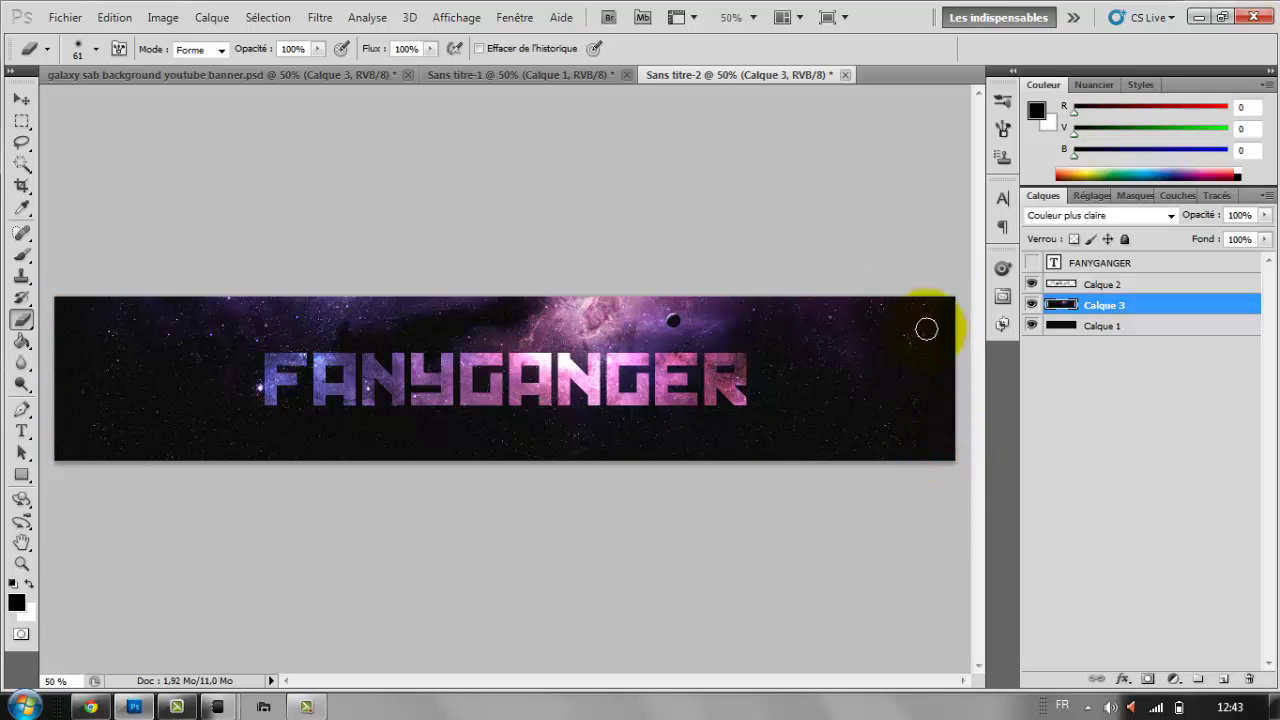
{"action": "left_click", "coordinate": [366, 340]}
Step: Merge the visible banner layers into one galaxy layer
{"action": "key", "text": "v"}
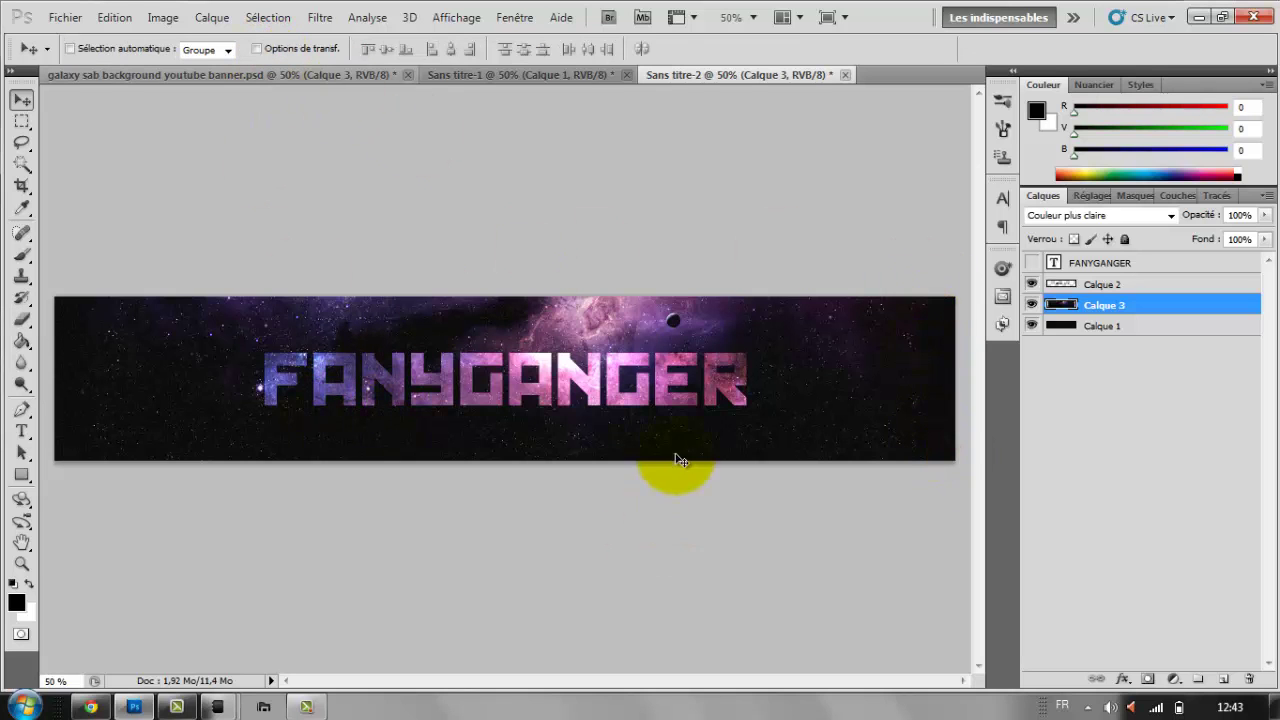
{"action": "left_click", "coordinate": [1092, 284]}
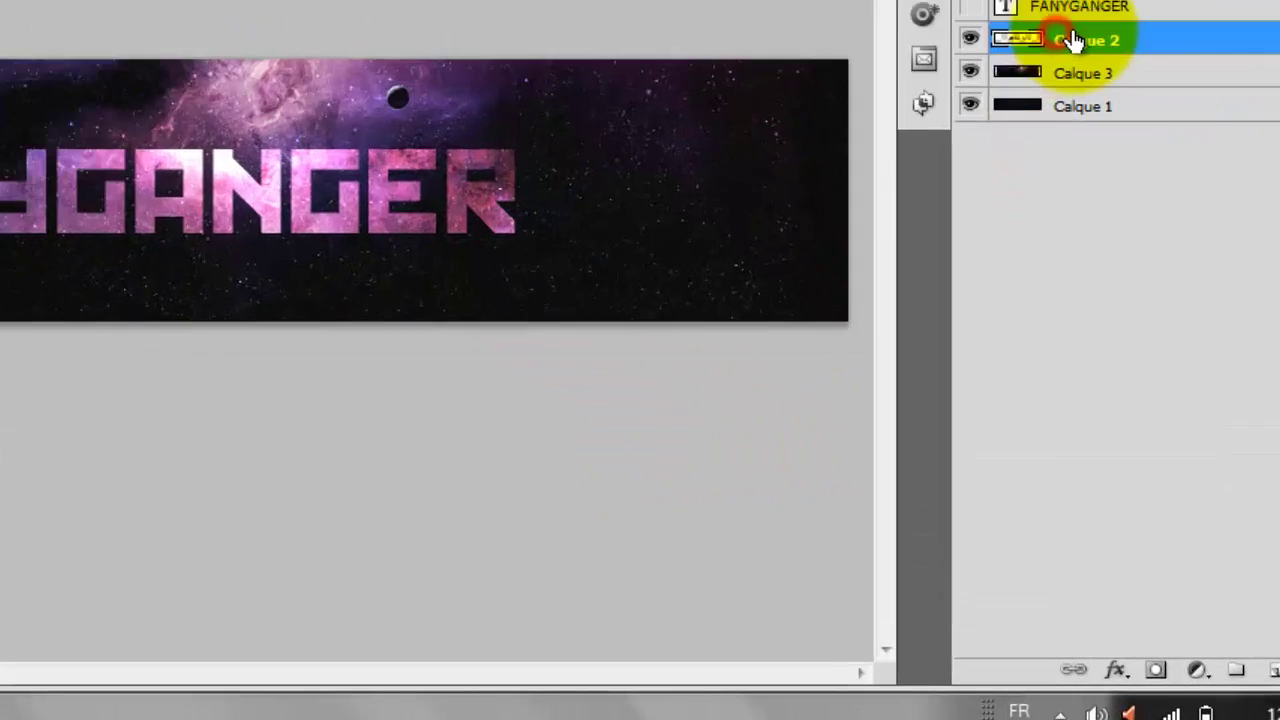
{"action": "right_click", "coordinate": [1072, 40]}
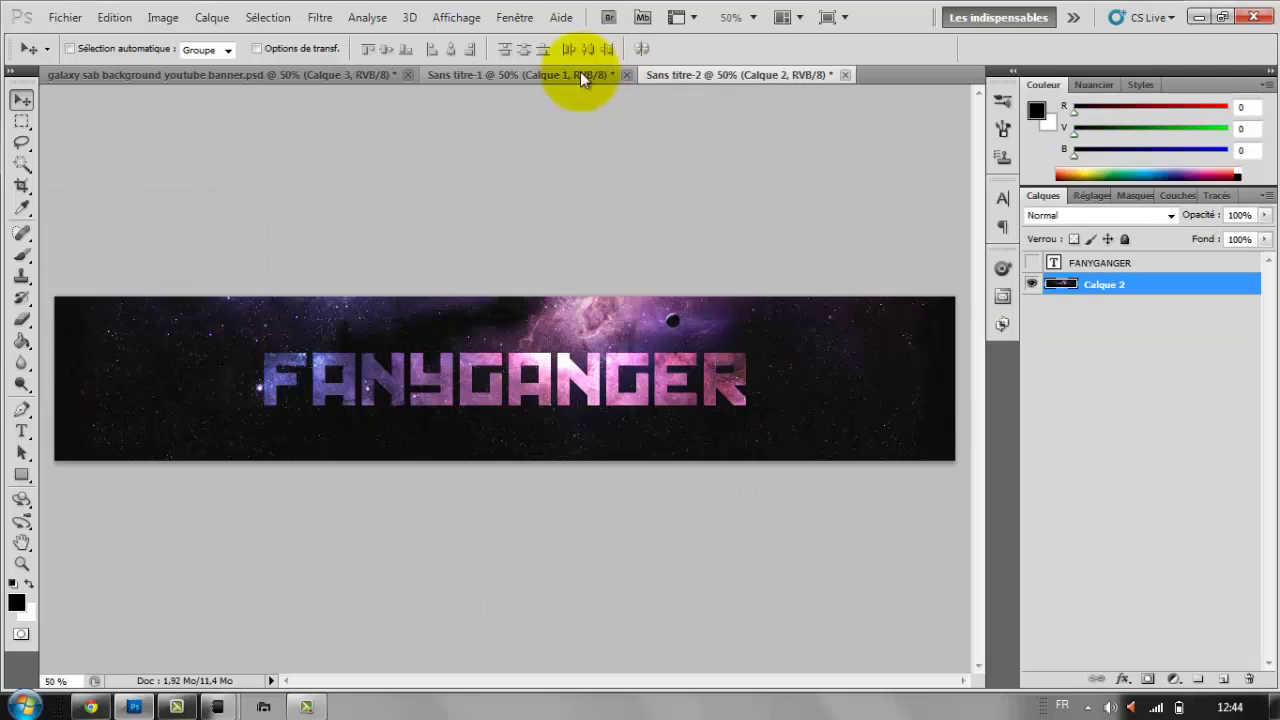
Step: Drop the merged banner into the white Sans titre-1 document and add an empty layer above it
{"action": "left_click_drag", "start_coordinate": [578, 71], "coordinate": [850, 82]}
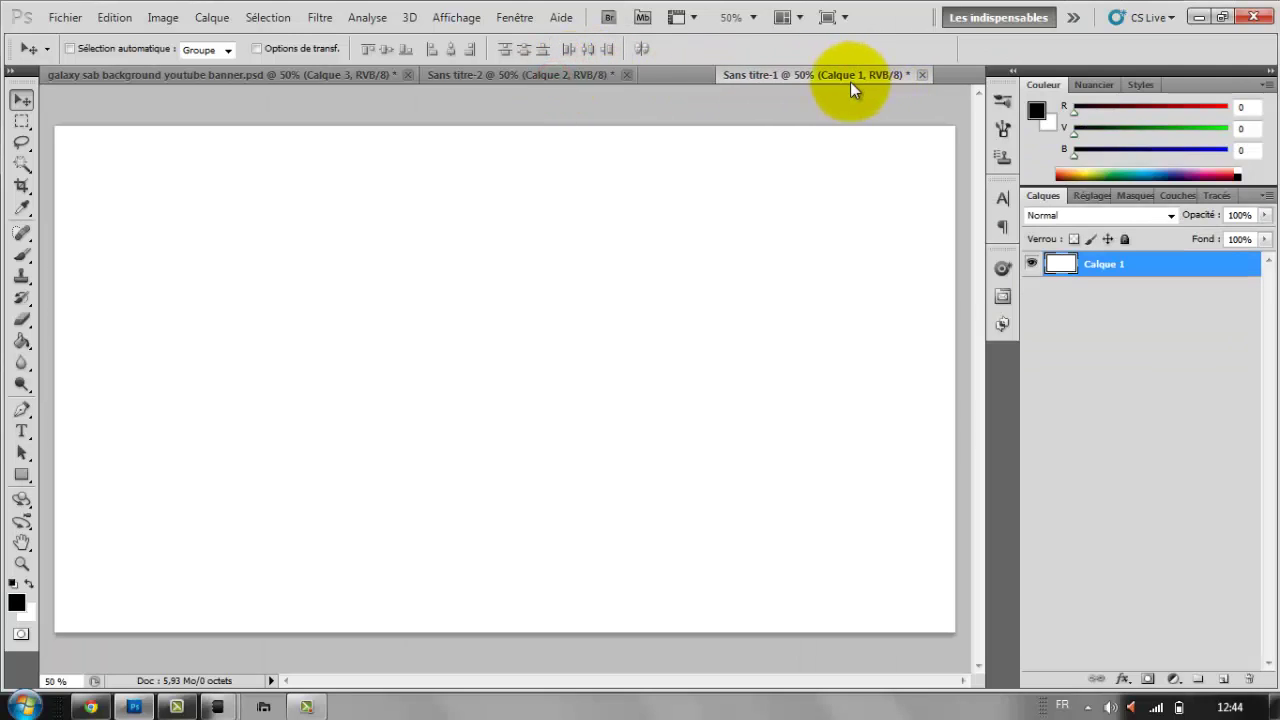
{"action": "left_click", "coordinate": [541, 73]}
{"action": "mouse_move", "coordinate": [557, 382]}
{"action": "left_mouse_down"}
{"action": "mouse_move", "coordinate": [674, 83]}
{"action": "mouse_move", "coordinate": [634, 270]}
{"action": "mouse_move", "coordinate": [546, 470]}
{"action": "mouse_move", "coordinate": [552, 386]}
{"action": "left_mouse_up"}
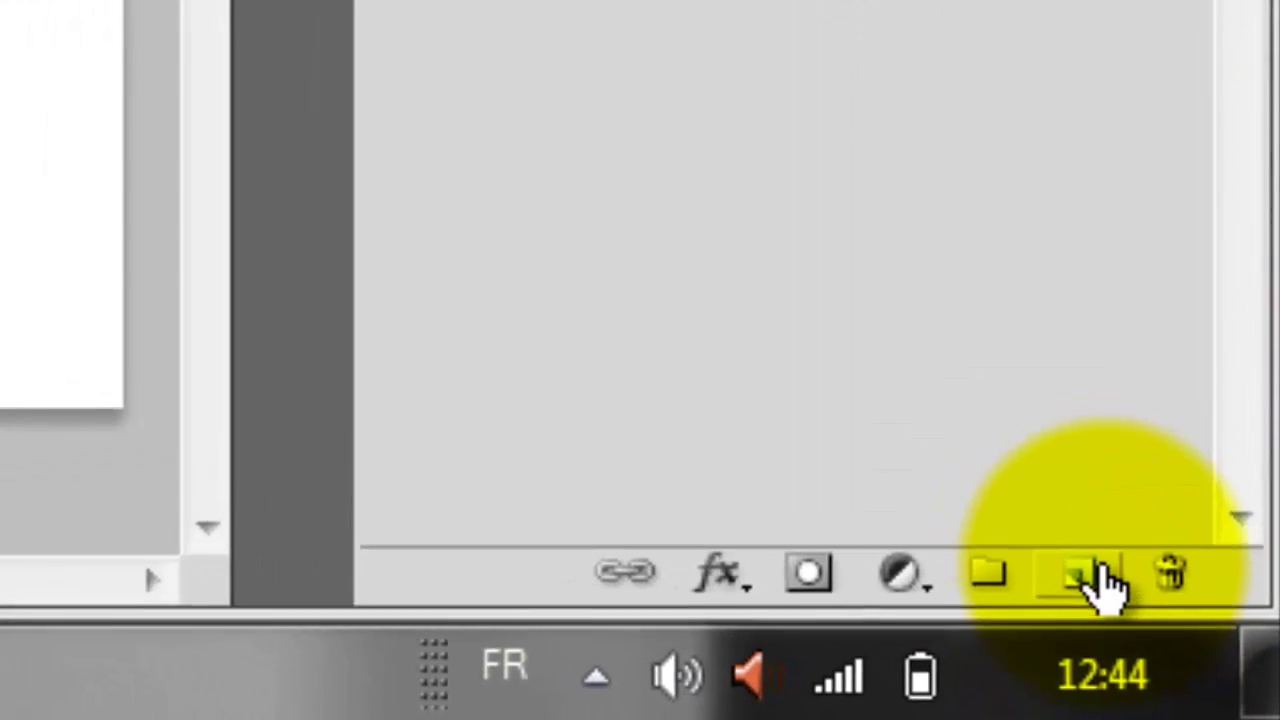
{"action": "left_click", "coordinate": [1100, 578]}
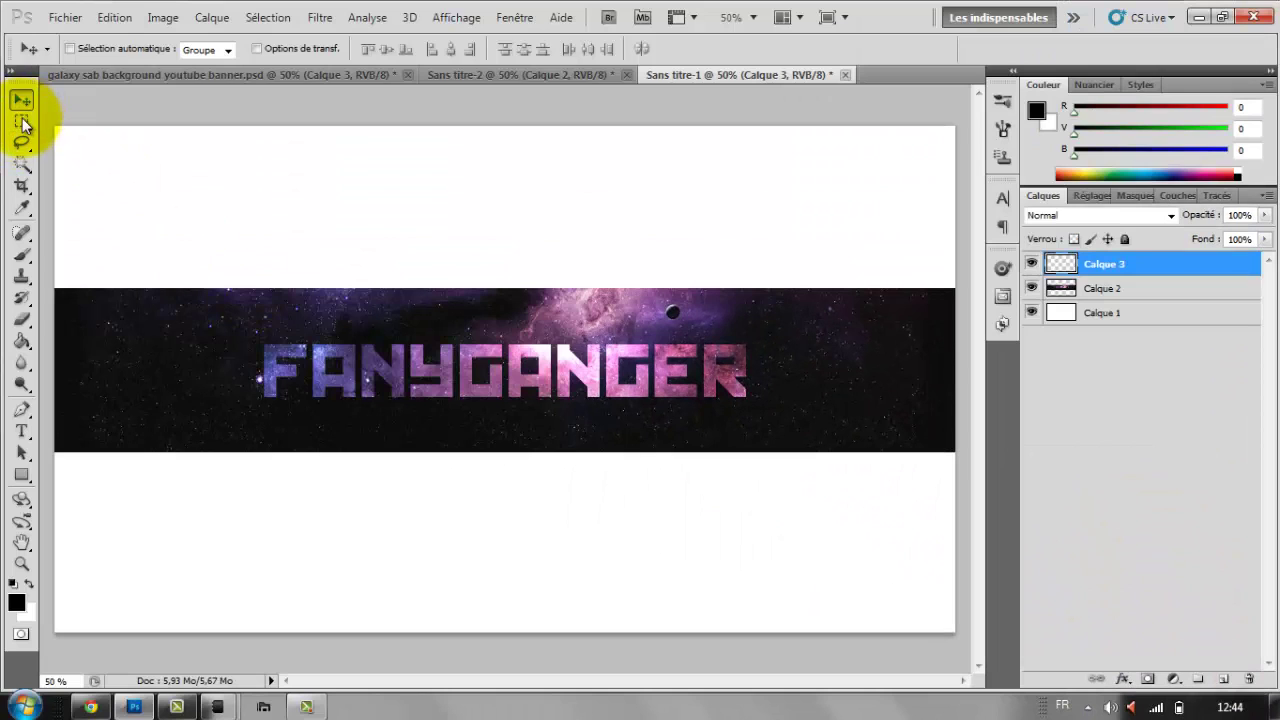
Step: Select the white area above the banner and pick a 494 px soft round brush at 0% hardness
{"action": "left_click", "coordinate": [22, 122]}
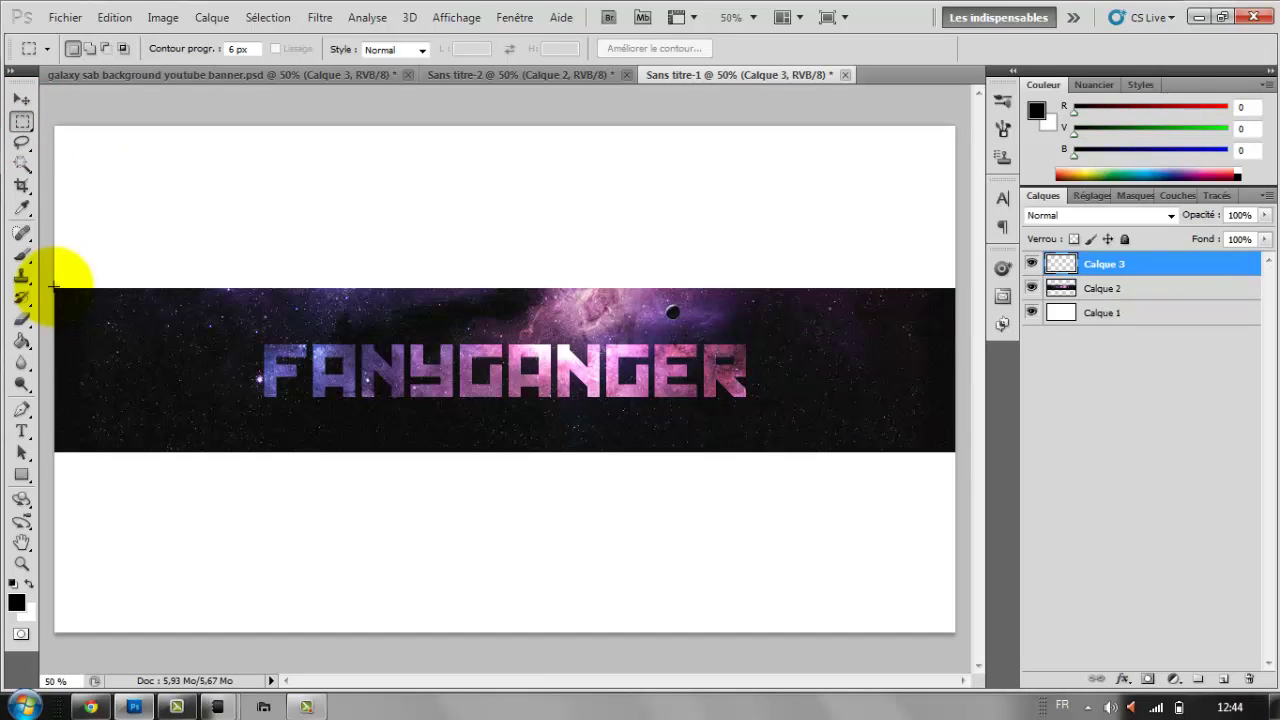
{"action": "left_click_drag", "start_coordinate": [65, 283], "coordinate": [1040, 35]}
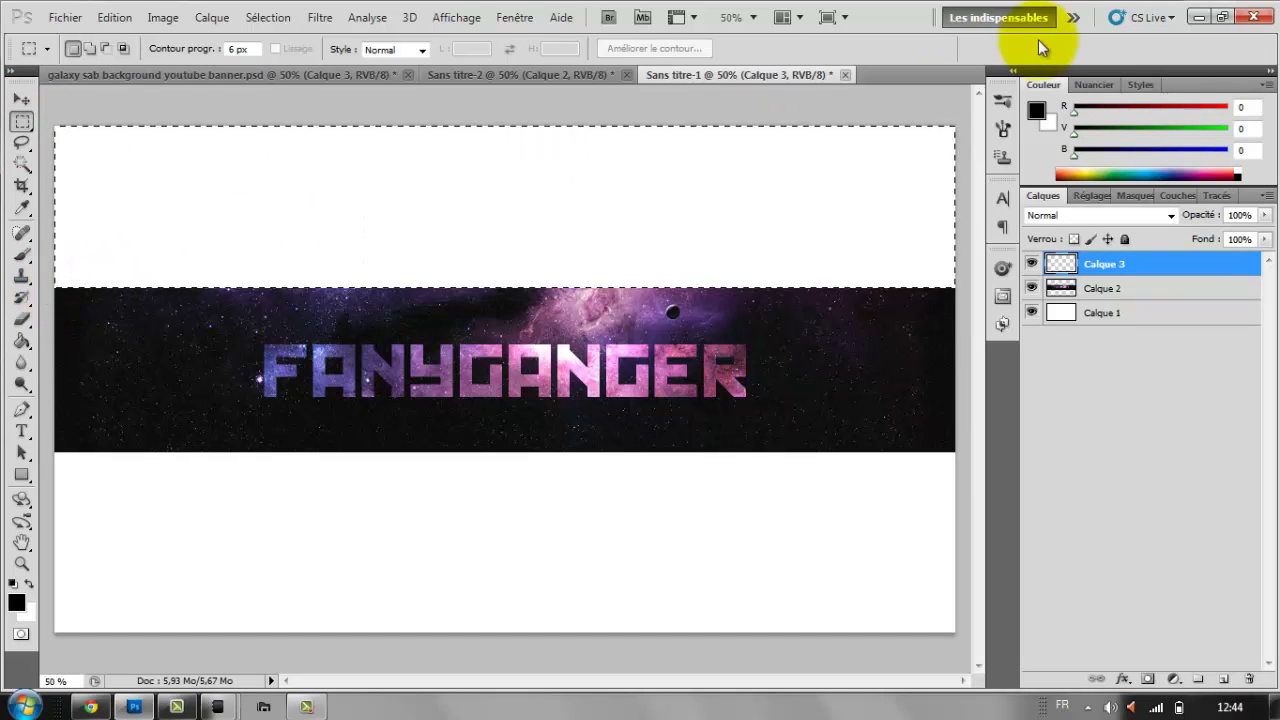
{"action": "left_click", "coordinate": [22, 255]}
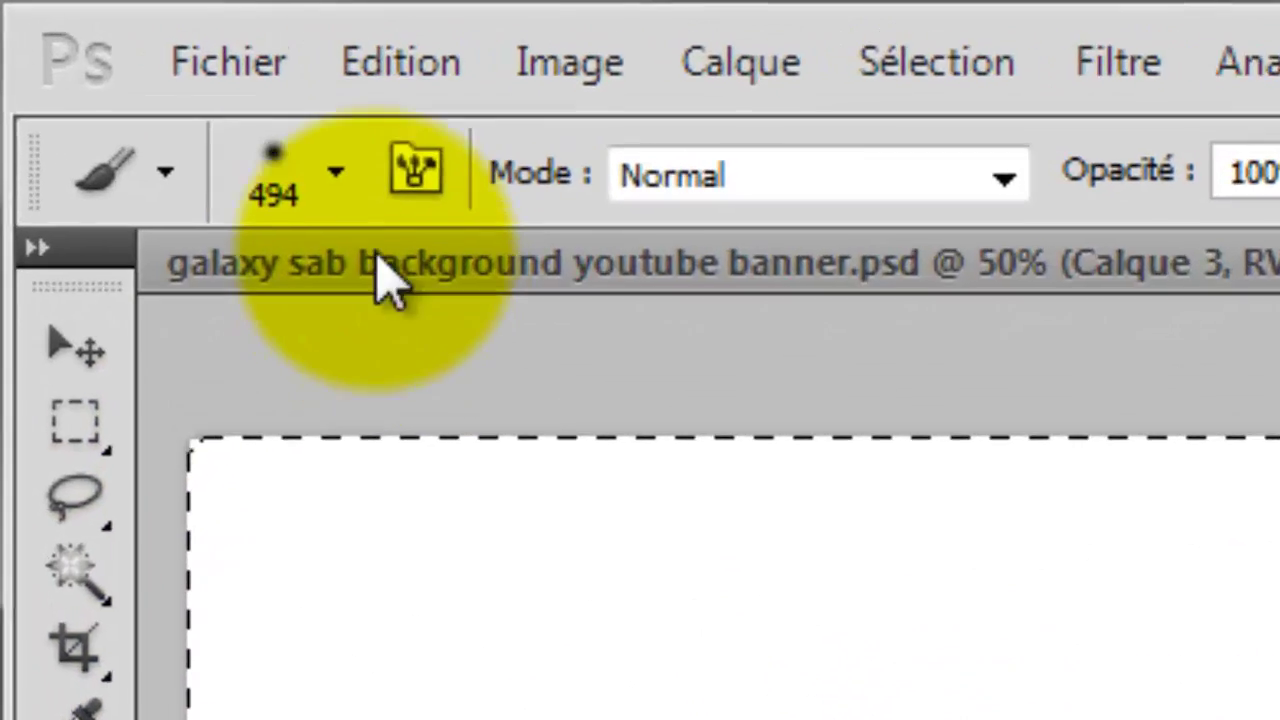
{"action": "left_click", "coordinate": [201, 103]}
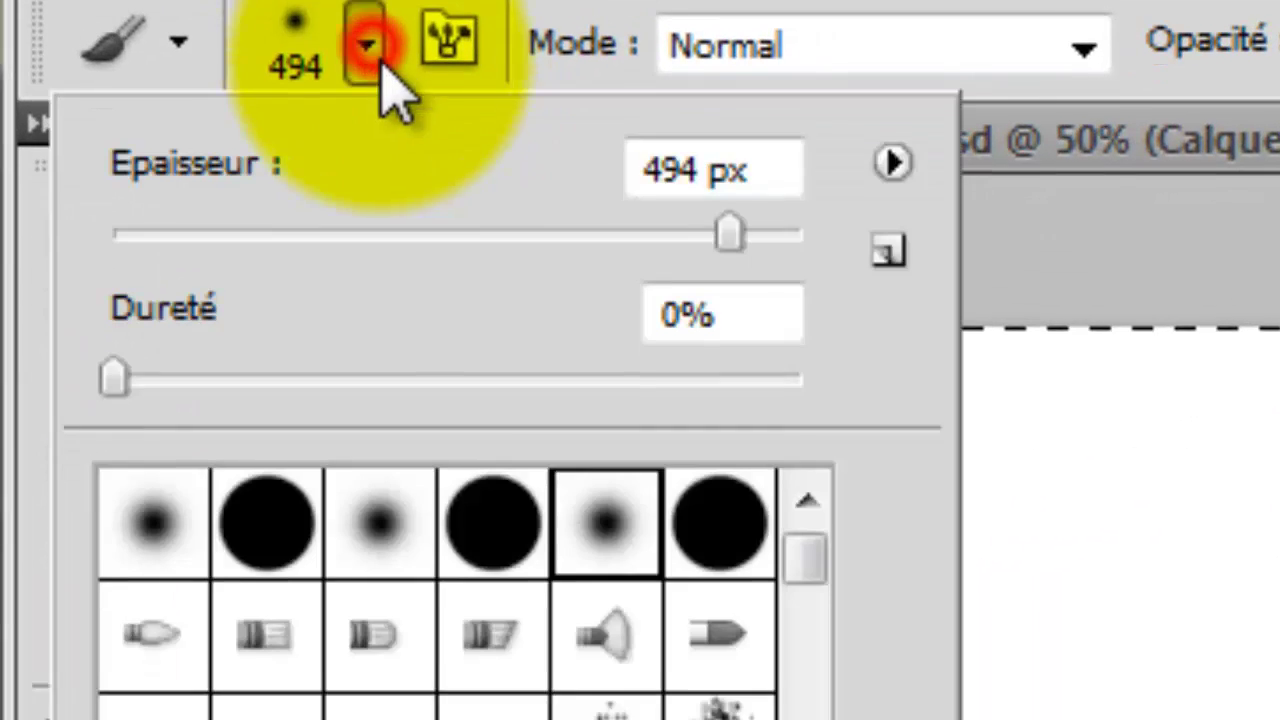
{"action": "left_click", "coordinate": [310, 343]}
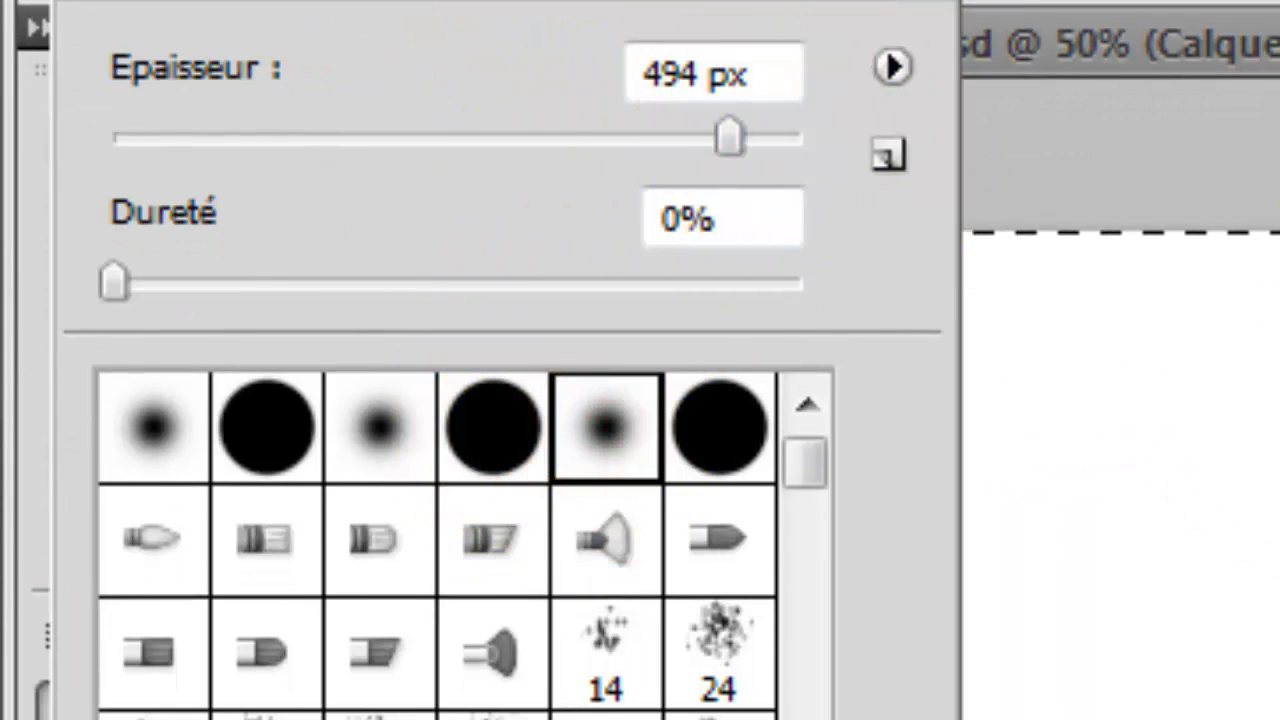
{"action": "left_click", "coordinate": [1205, 280]}
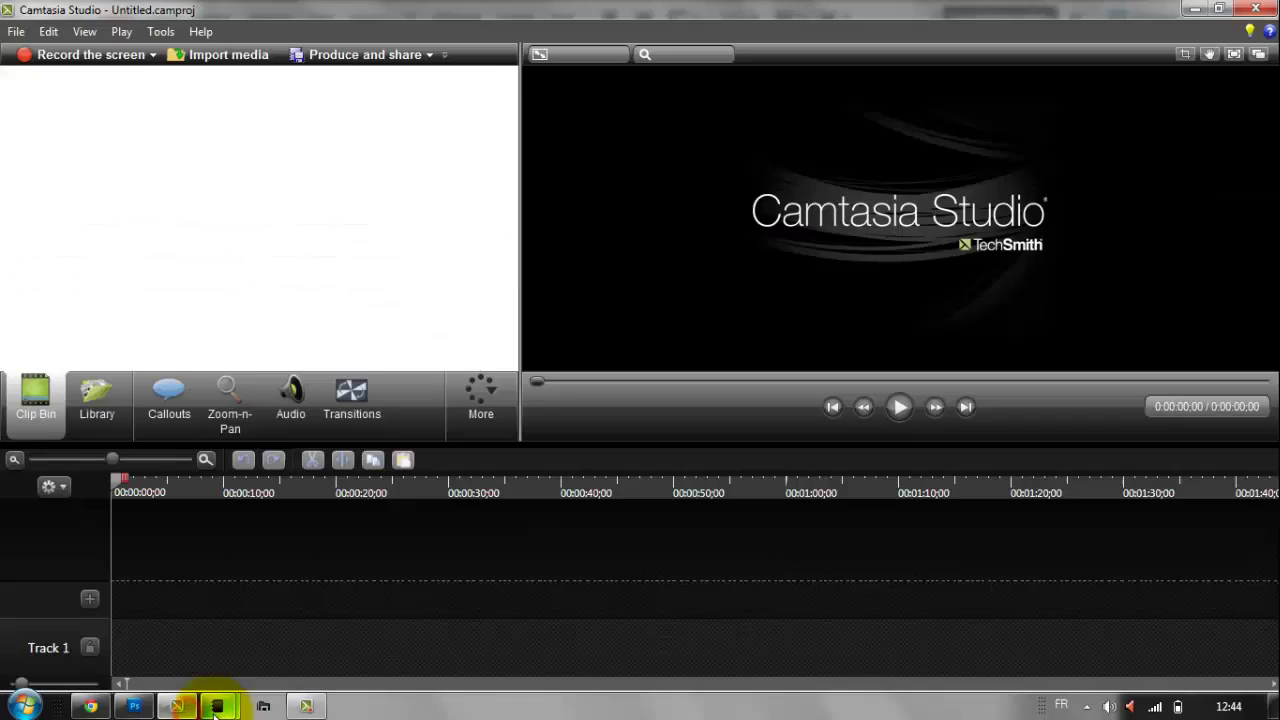
{"action": "mouse_move", "coordinate": [217, 706]}
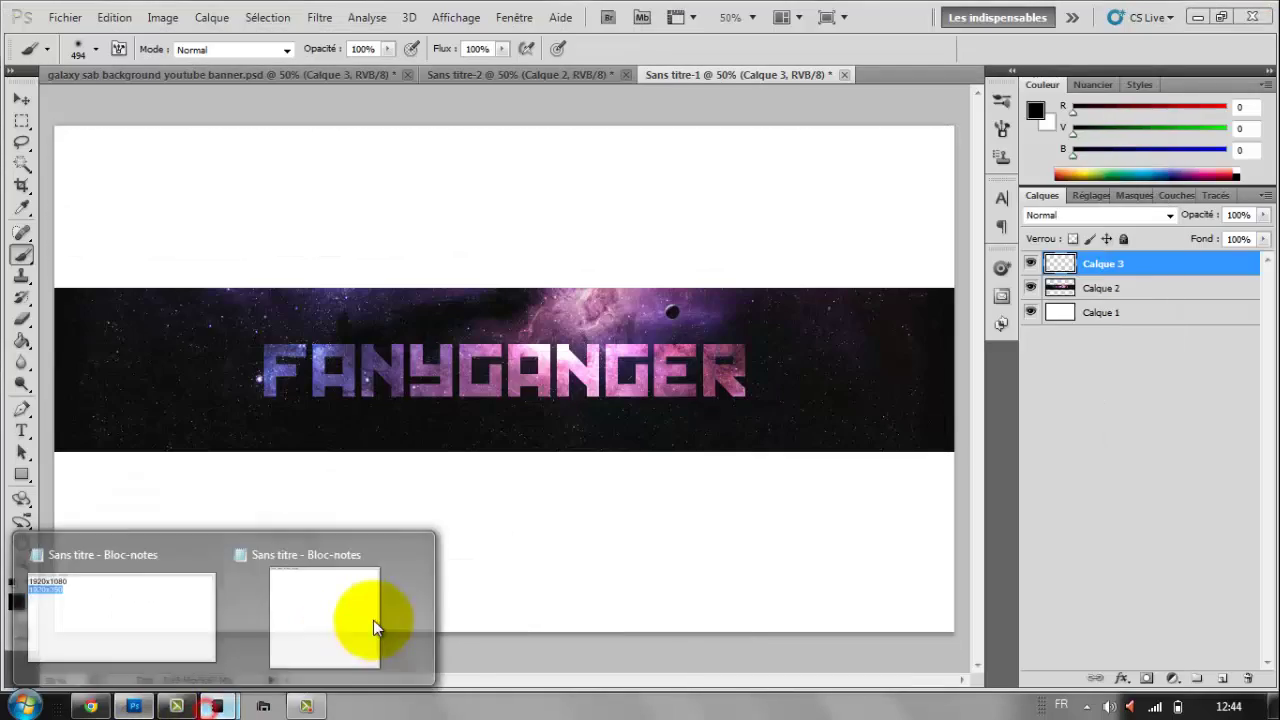
Step: Show the Notepad tip about drawing a straight stroke, then delete all its text
{"action": "left_click", "coordinate": [375, 627]}
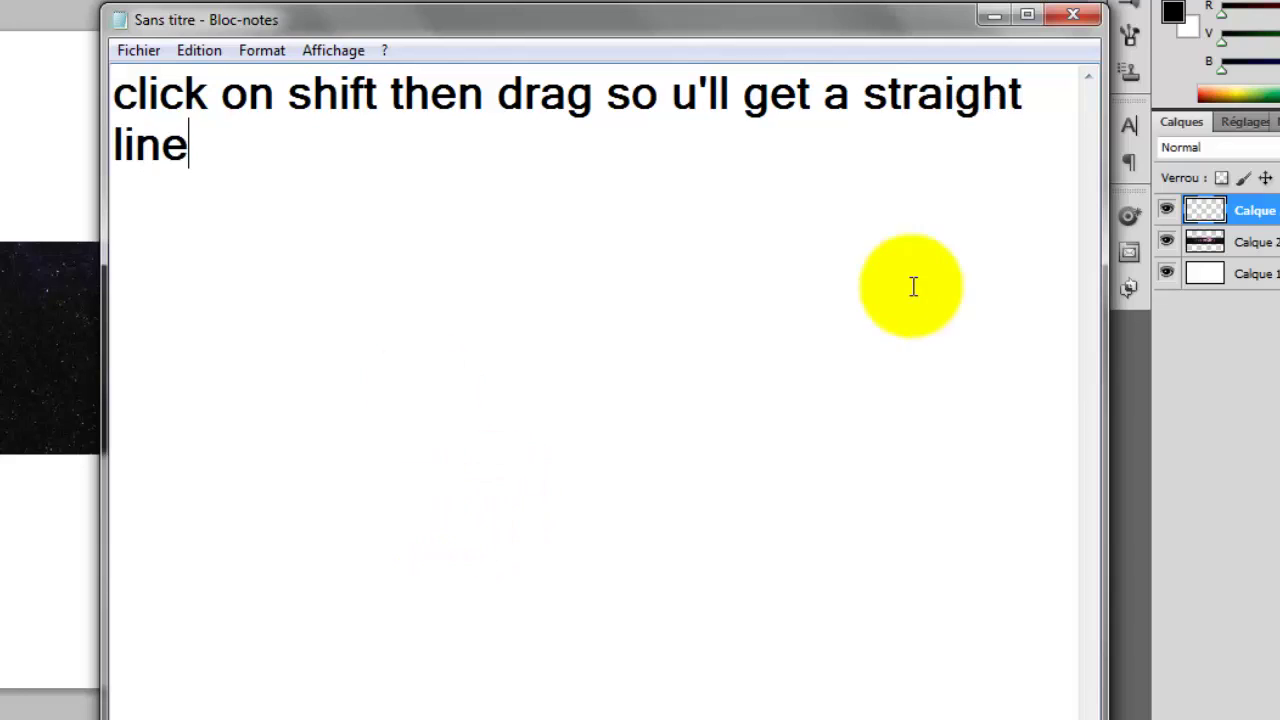
{"action": "key", "text": "ctrl+a"}
{"action": "key", "text": "Delete"}
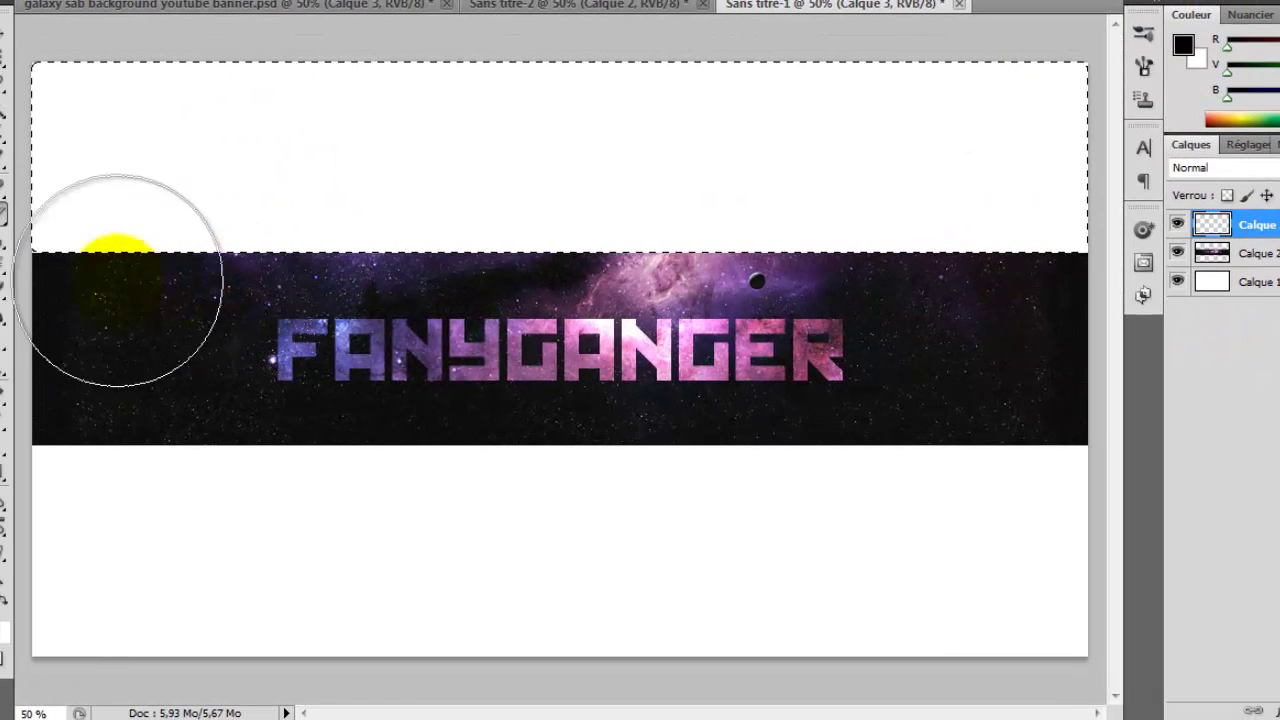
Step: Paint a soft black band across the top on Calque 3 and duplicate it as Calque 3 copie
{"action": "mouse_move", "coordinate": [112, 322]}
{"action": "left_mouse_down"}
{"action": "mouse_move", "coordinate": [1090, 314]}
{"action": "mouse_move", "coordinate": [766, 314]}
{"action": "mouse_move", "coordinate": [537, 349]}
{"action": "mouse_move", "coordinate": [25, 325]}
{"action": "left_mouse_up"}
{"action": "right_click", "coordinate": [1255, 224]}
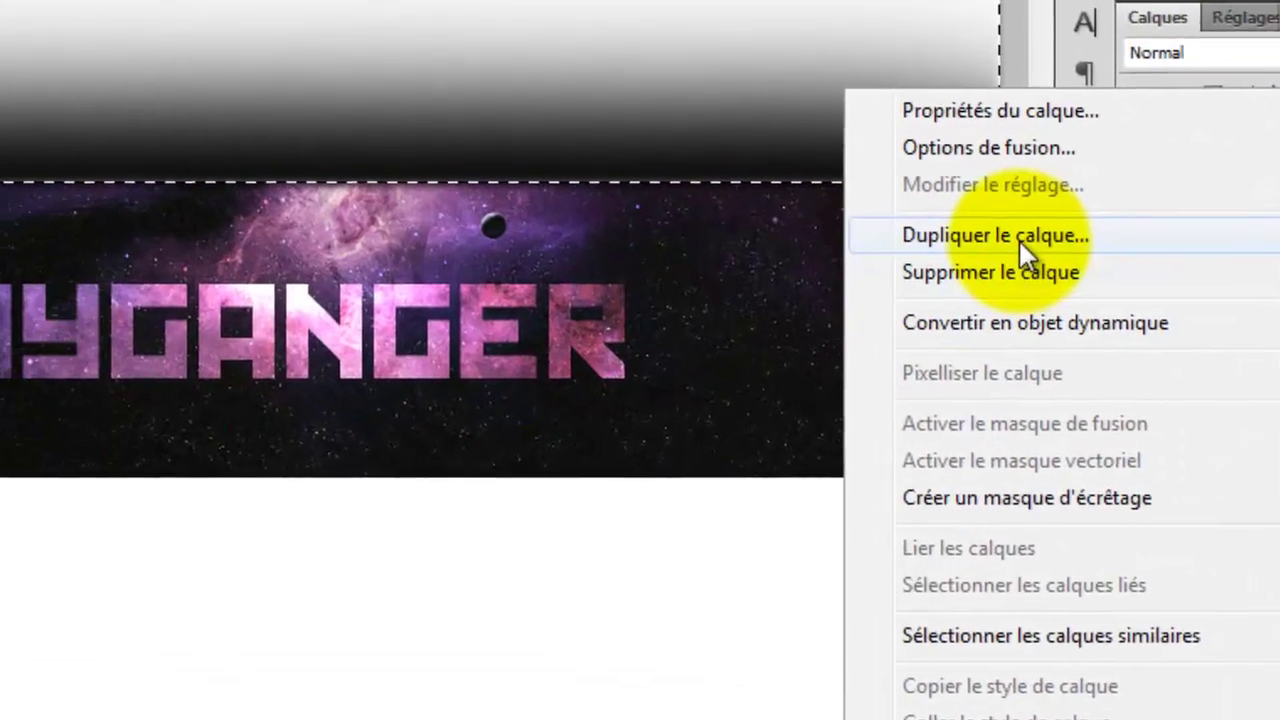
{"action": "left_click", "coordinate": [920, 186]}
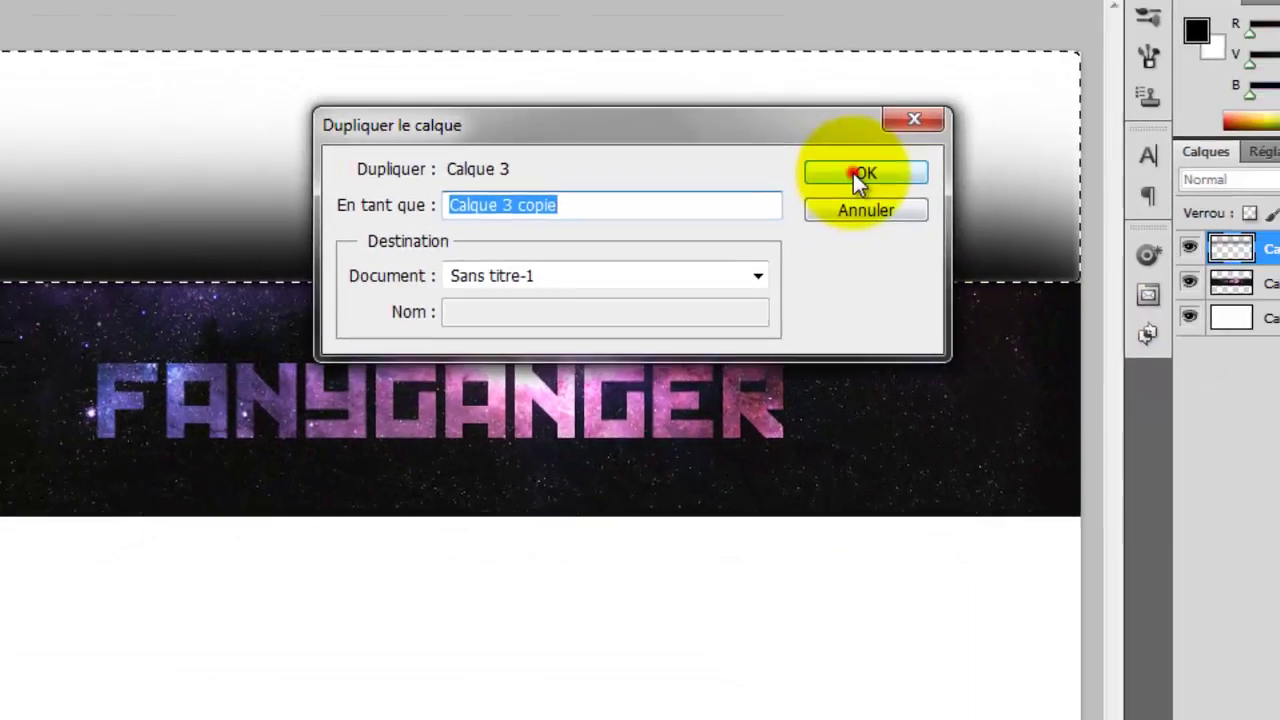
{"action": "left_click", "coordinate": [858, 175]}
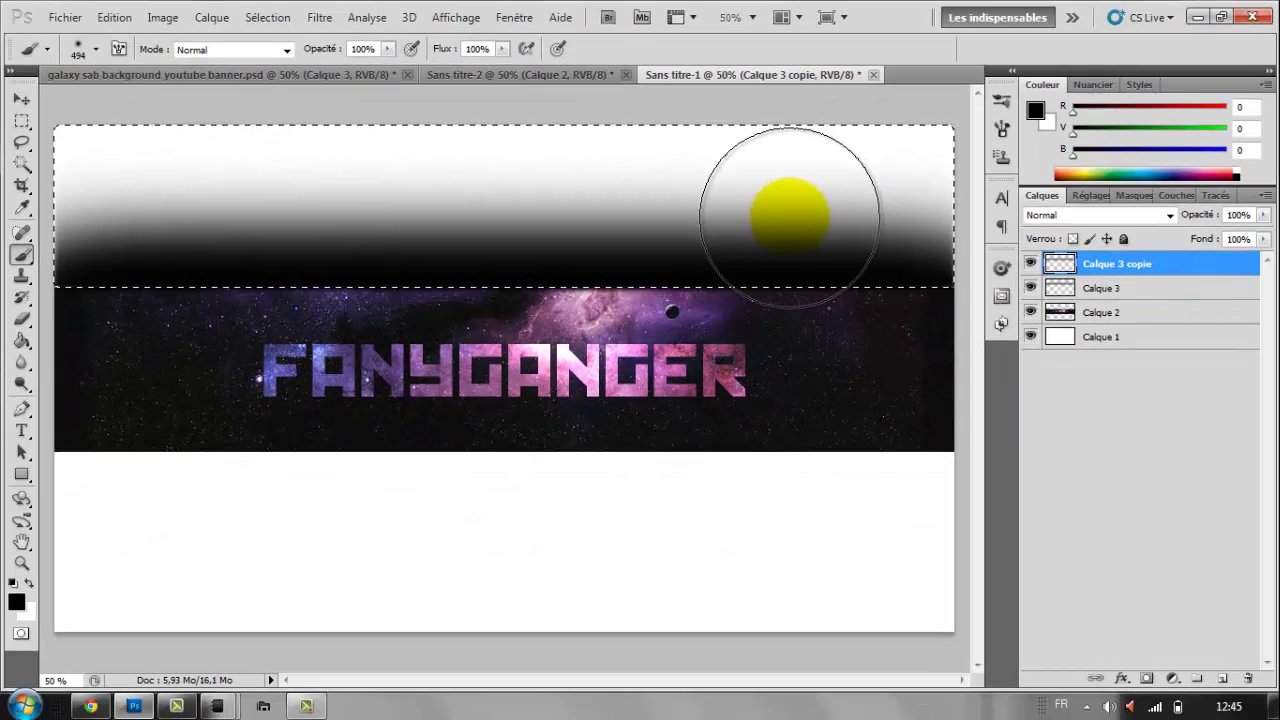
{"action": "key", "text": "ctrl+t"}
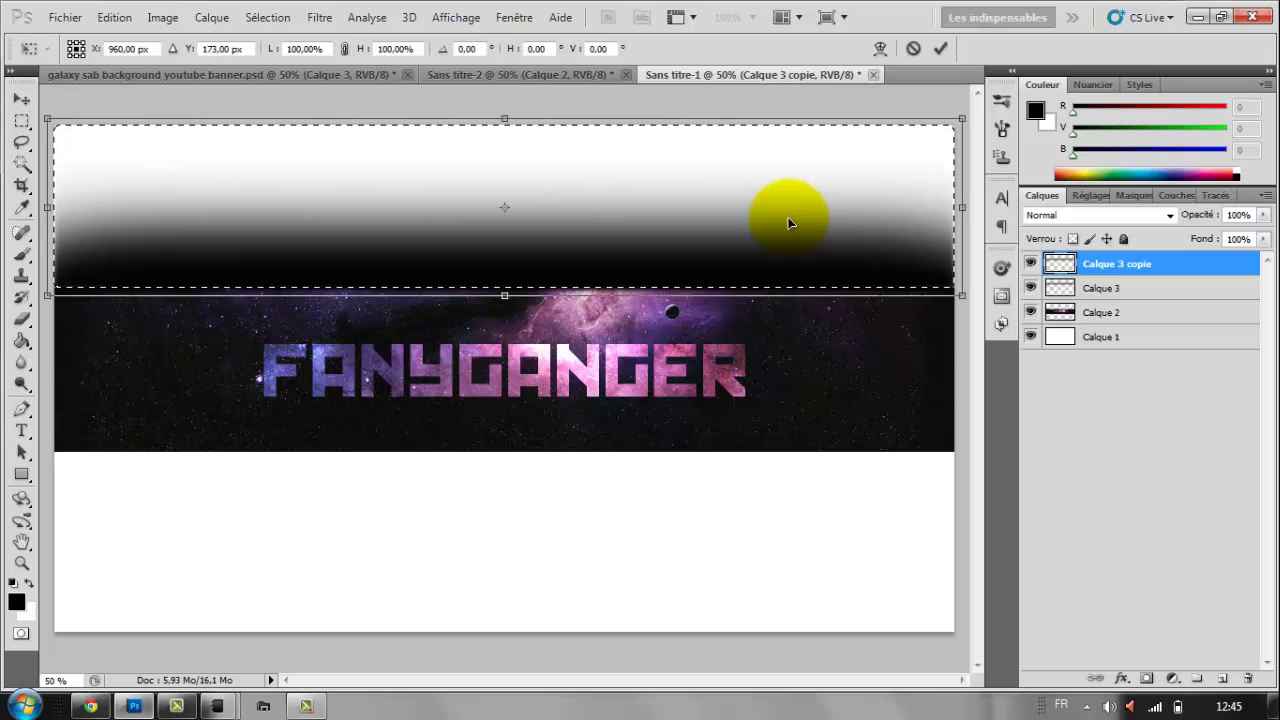
{"action": "left_click", "coordinate": [921, 52]}
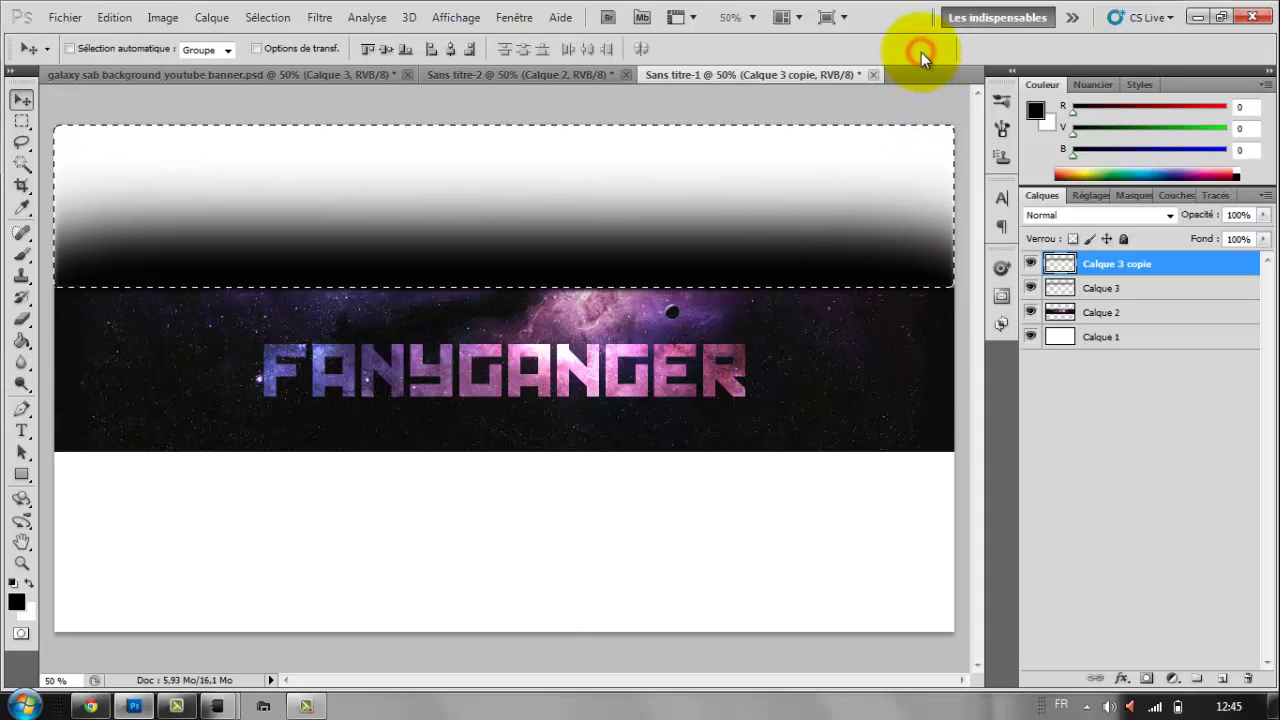
{"action": "key", "text": "ctrl+t"}
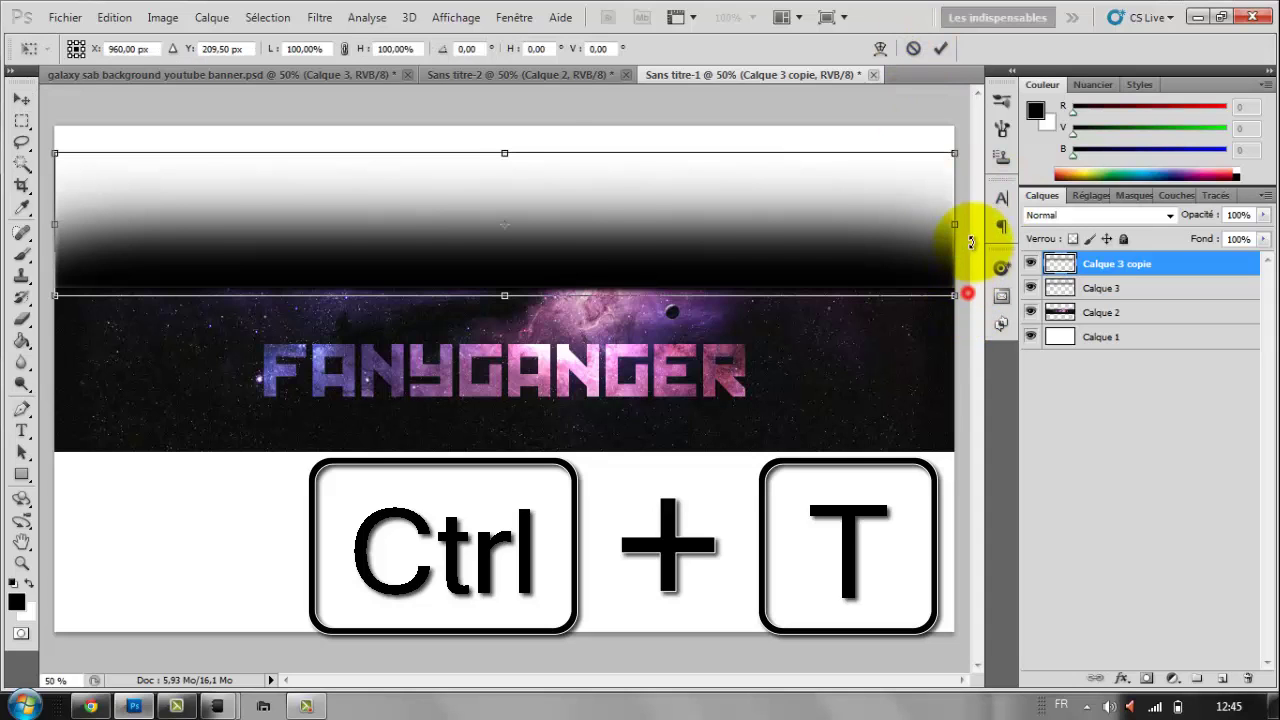
Step: Rotate the shadow copy 180° and move it below the galaxy strip
{"action": "mouse_move", "coordinate": [971, 234]}
{"action": "left_mouse_down"}
{"action": "mouse_move", "coordinate": [303, 130]}
{"action": "mouse_move", "coordinate": [275, 197]}
{"action": "left_mouse_up"}
{"action": "mouse_move", "coordinate": [700, 203]}
{"action": "left_mouse_down"}
{"action": "mouse_move", "coordinate": [703, 503]}
{"action": "mouse_move", "coordinate": [700, 487]}
{"action": "left_mouse_up"}
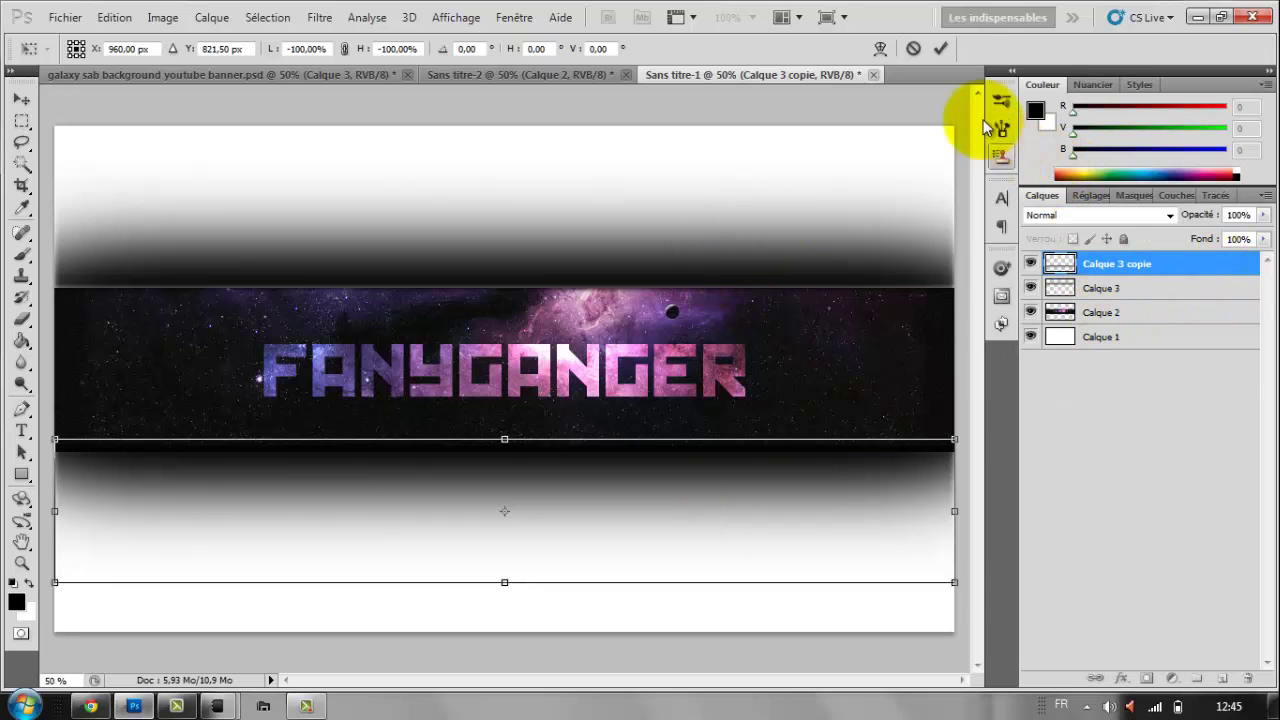
{"action": "left_click", "coordinate": [945, 48]}
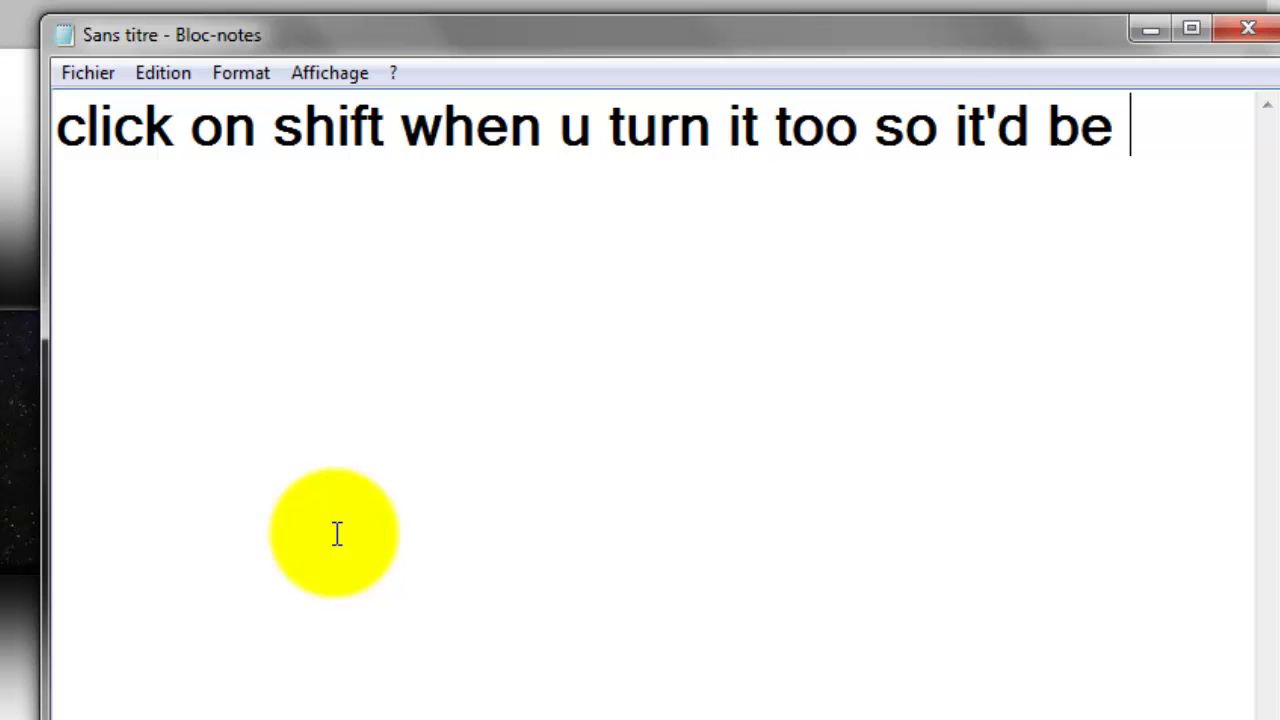
Step: Finish the tip ending 'so it'd be easier for u to get it straight too :)', clear it, minimise Notepad
{"action": "type", "text": "ier for u tog "}
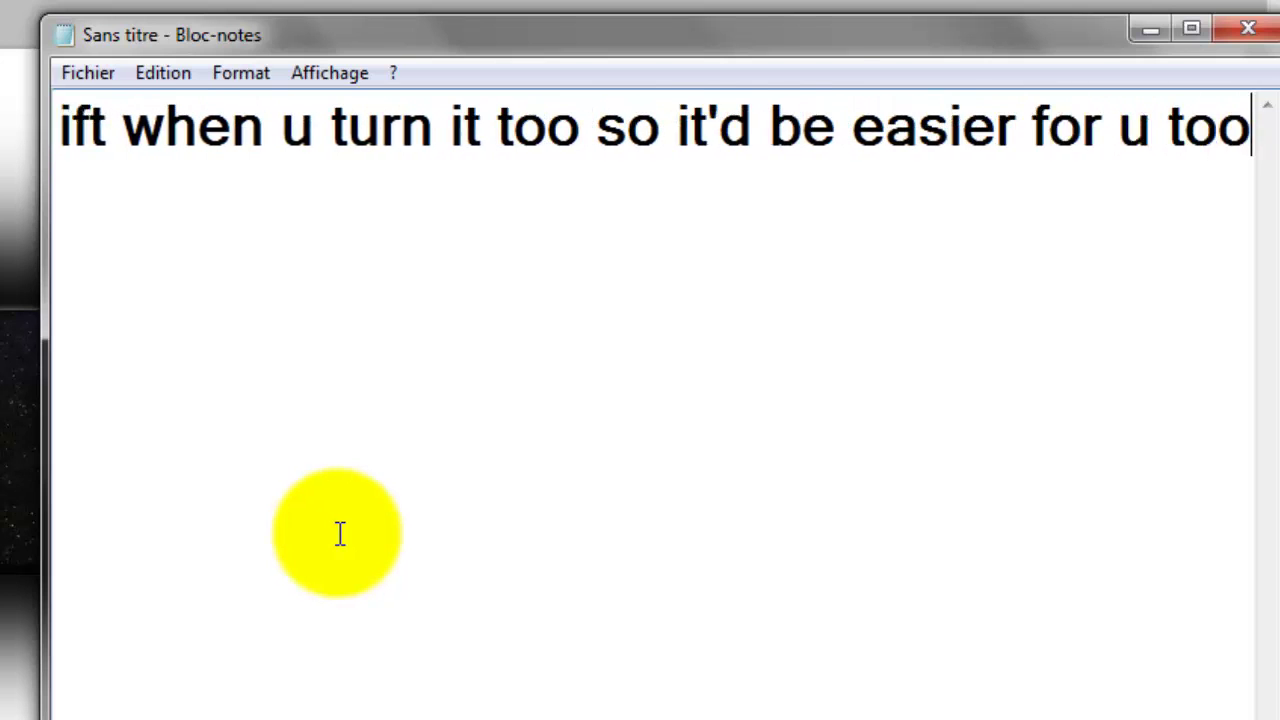
{"action": "type", "text": "et it stra"}
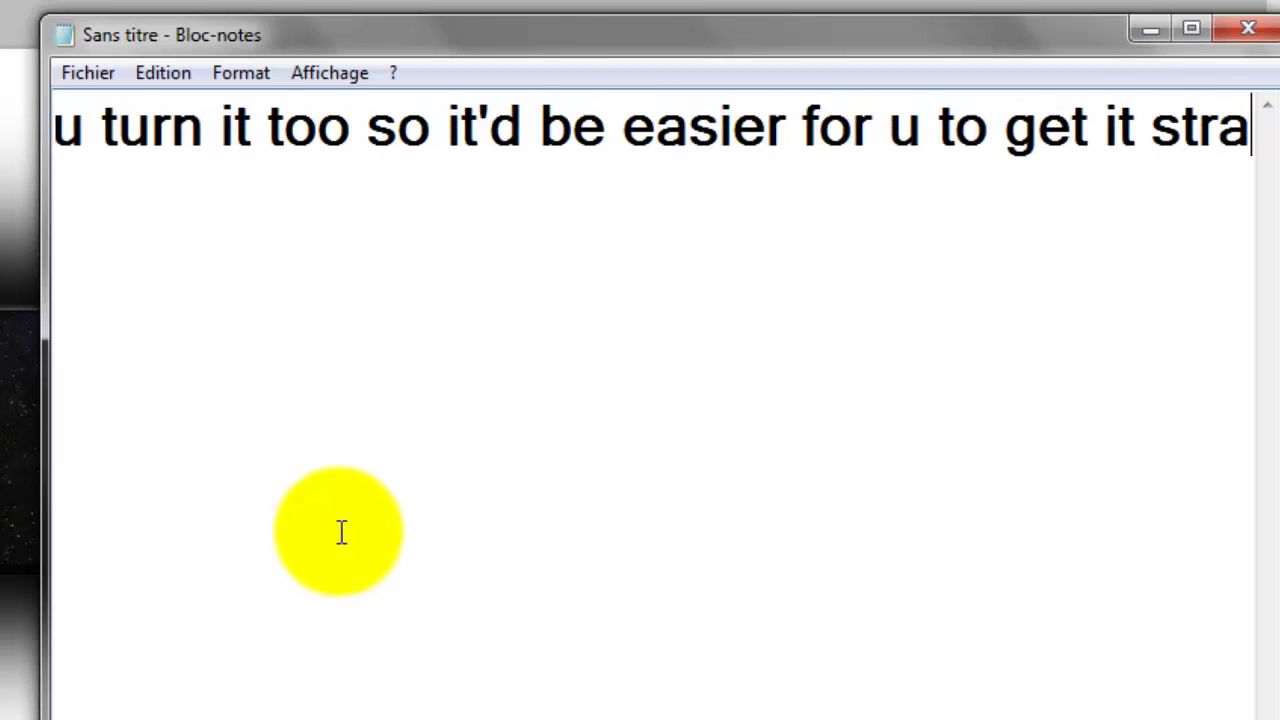
{"action": "type", "text": "ight too :)"}
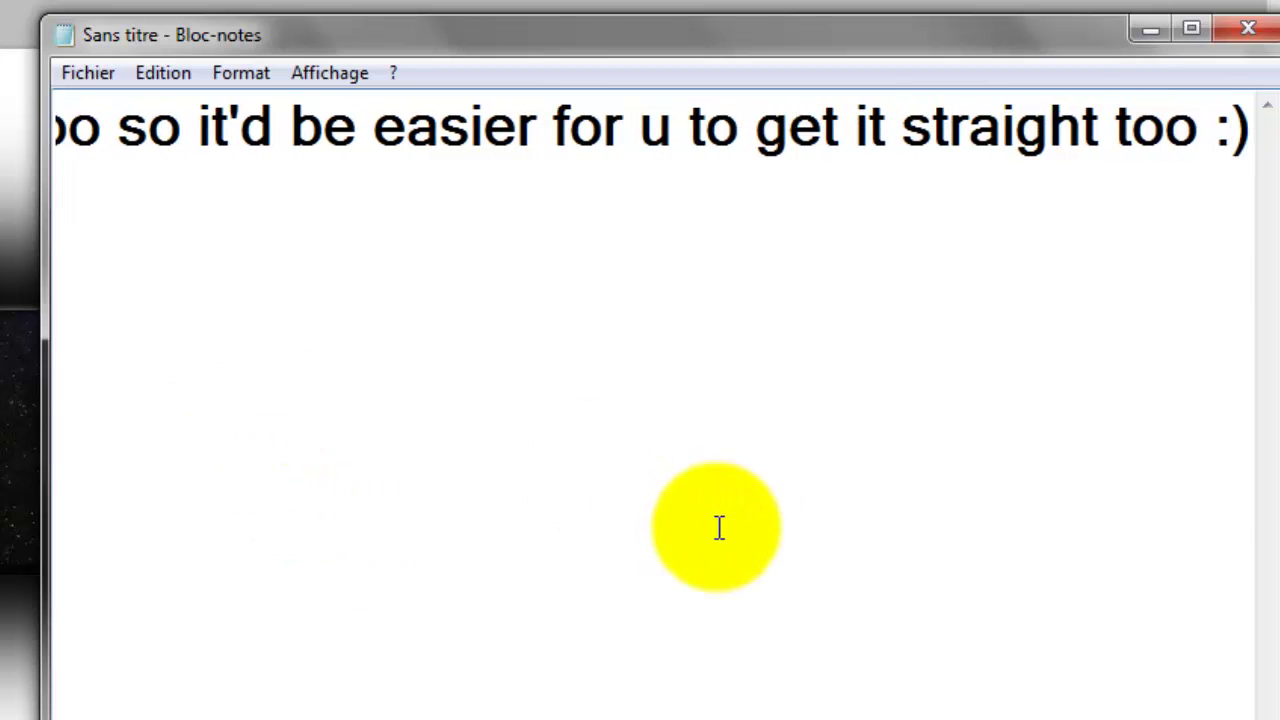
{"action": "key", "text": "ctrl+a"}
{"action": "type", "text": ")"}
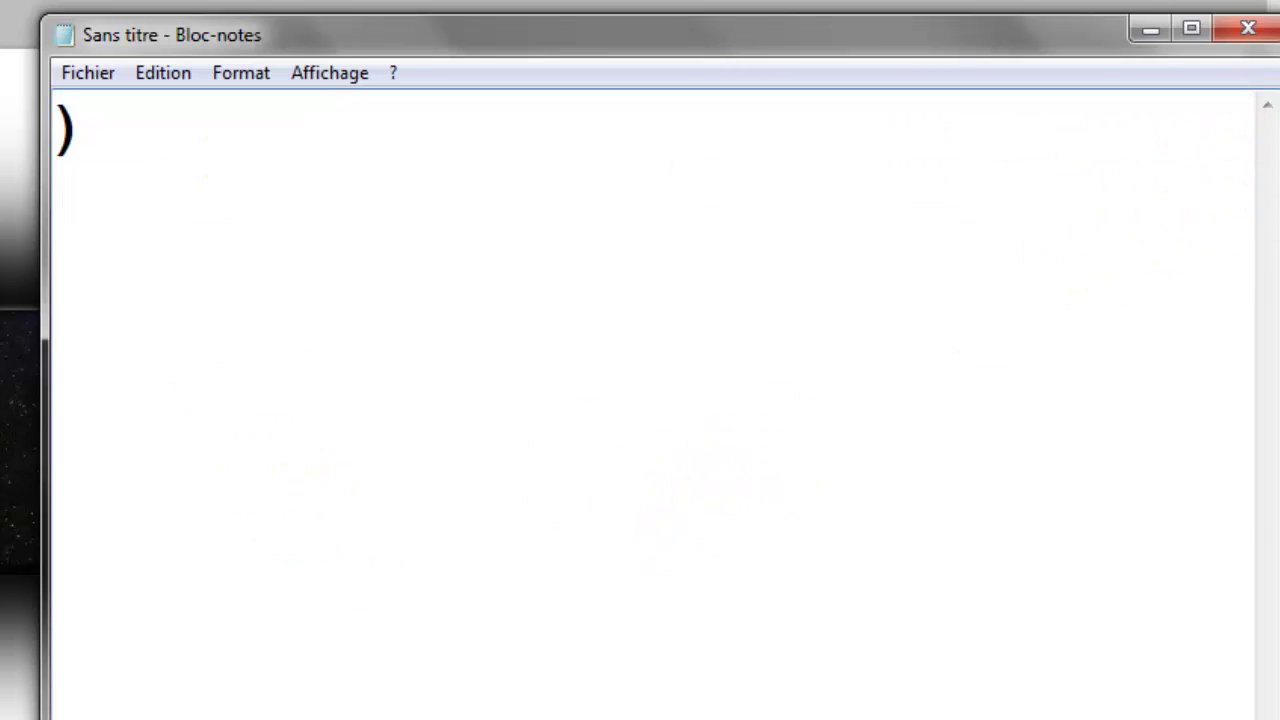
{"action": "left_click", "coordinate": [218, 237]}
{"action": "key", "text": "BackSpace"}
{"action": "left_click", "coordinate": [1145, 32]}
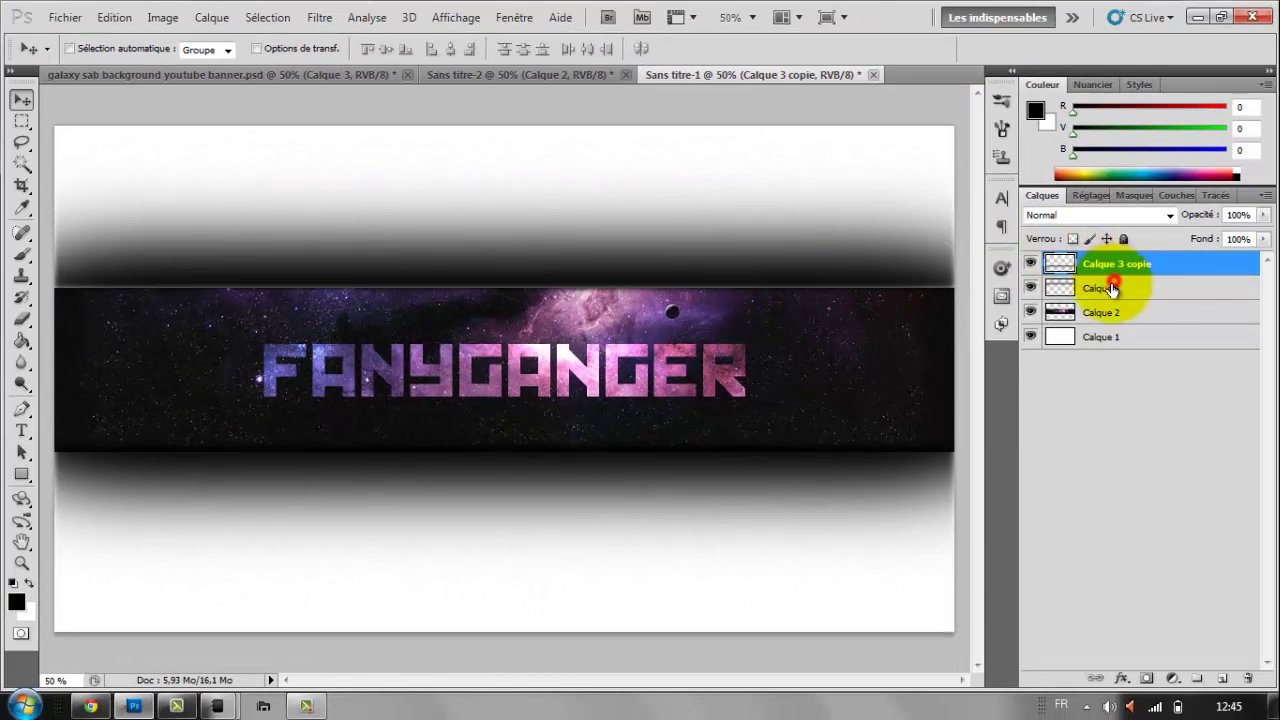
Step: Nudge the top shadow band down slightly and fill background layer Calque 1 with black
{"action": "left_click", "coordinate": [1120, 285]}
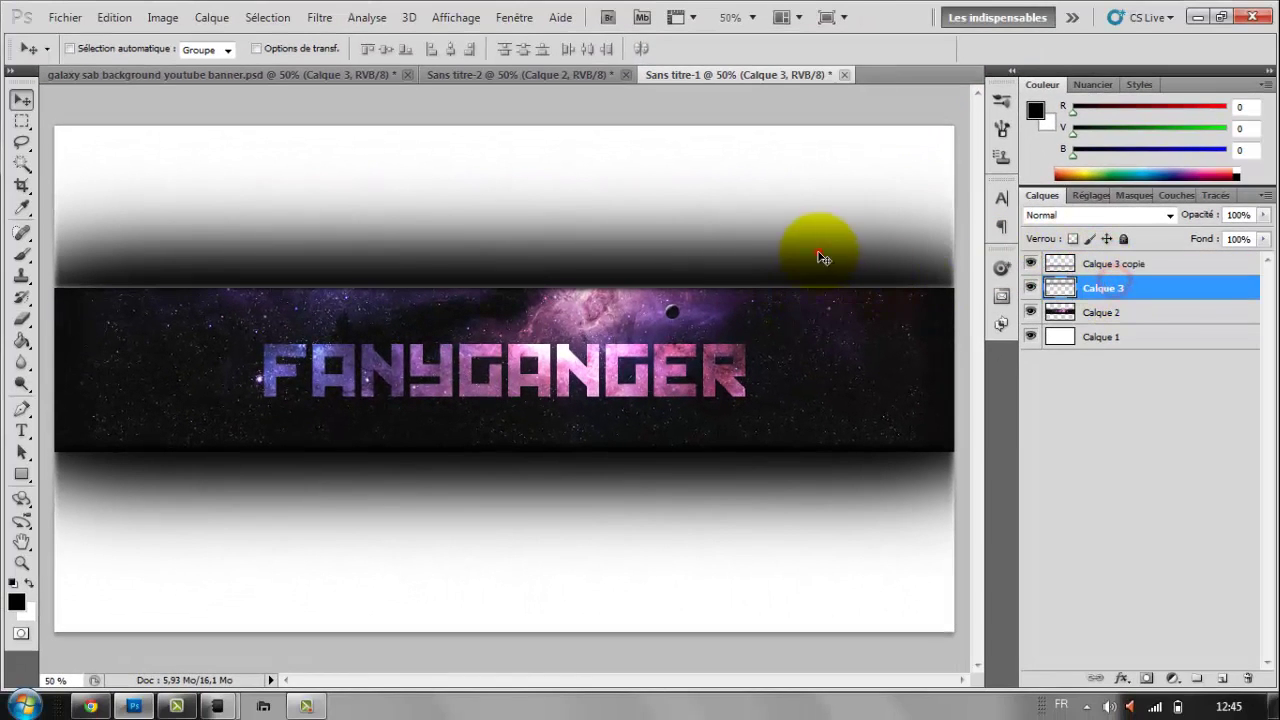
{"action": "left_click_drag", "start_coordinate": [820, 257], "coordinate": [817, 263]}
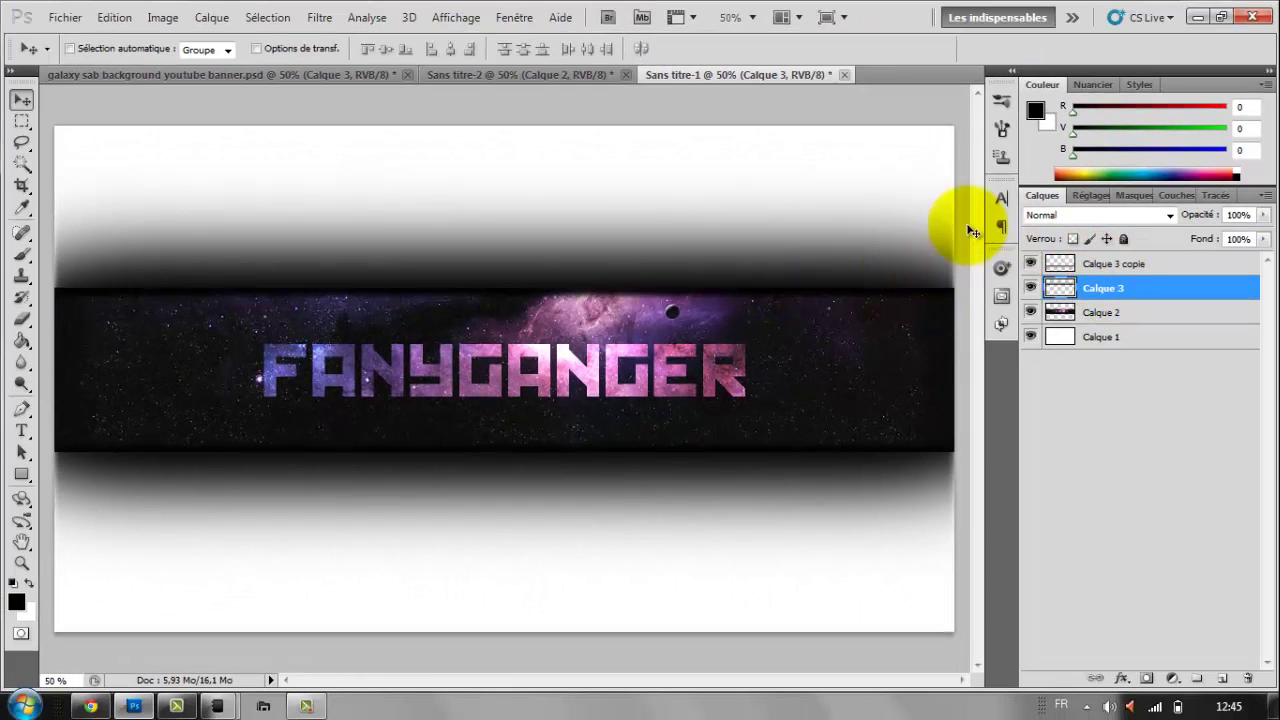
{"action": "left_click", "coordinate": [1152, 338]}
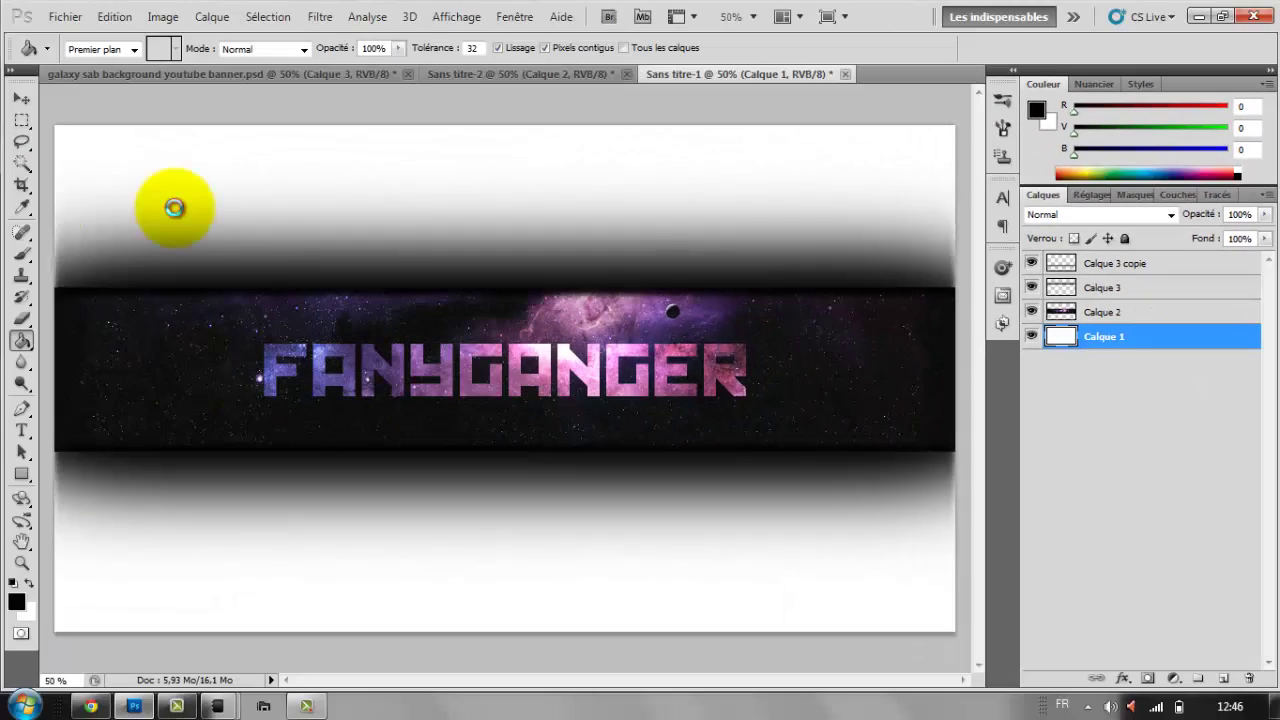
{"action": "left_click", "coordinate": [175, 215]}
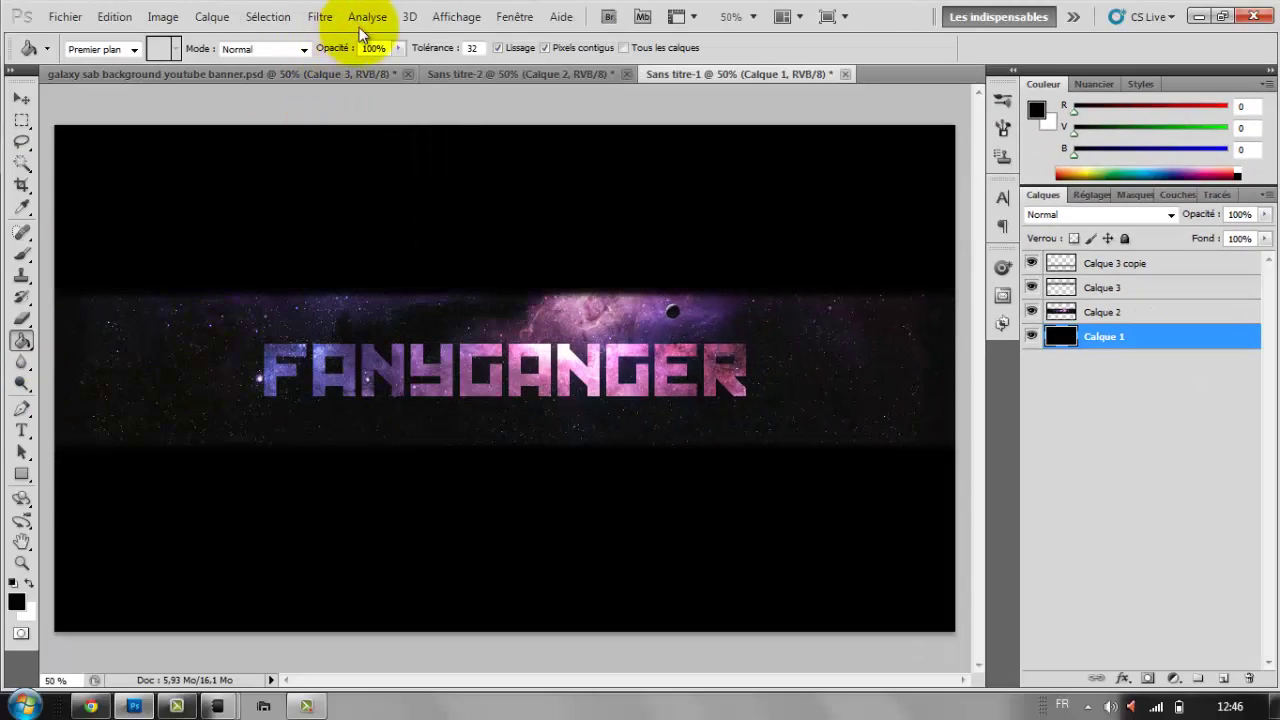
{"action": "left_click", "coordinate": [320, 18]}
{"action": "left_click", "coordinate": [320, 18]}
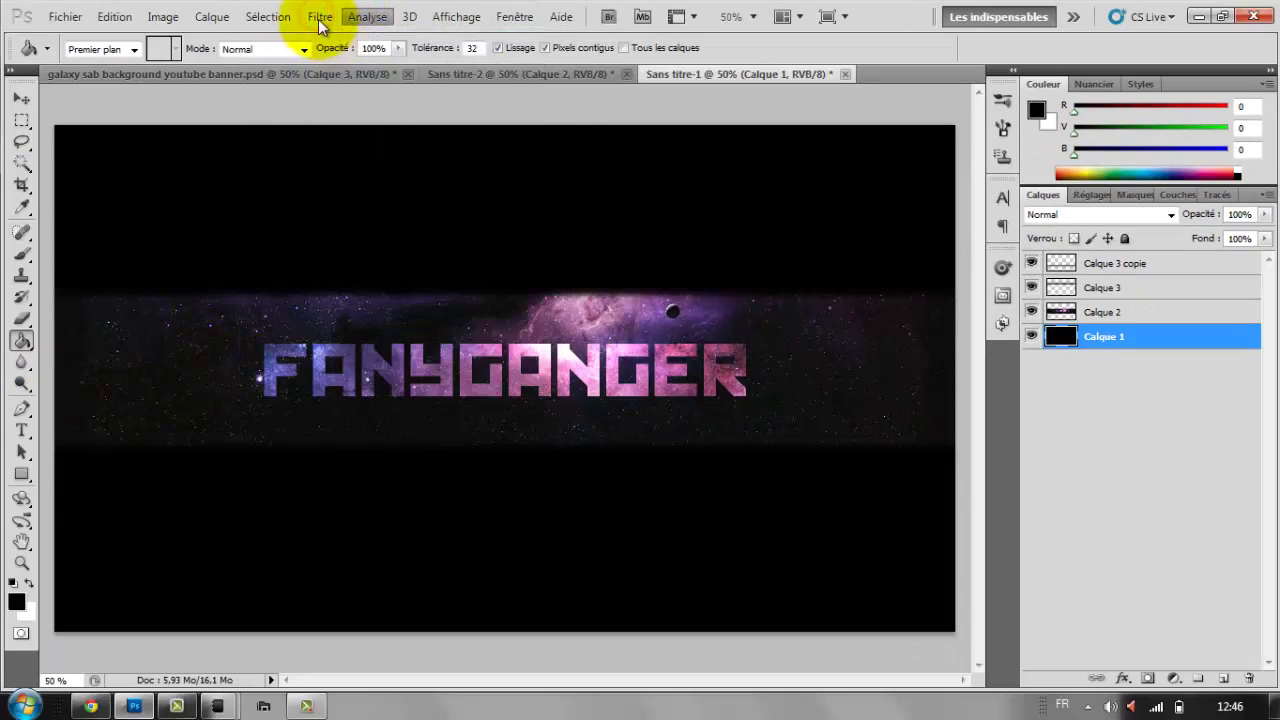
{"action": "left_click", "coordinate": [322, 20]}
{"action": "left_click", "coordinate": [733, 338]}
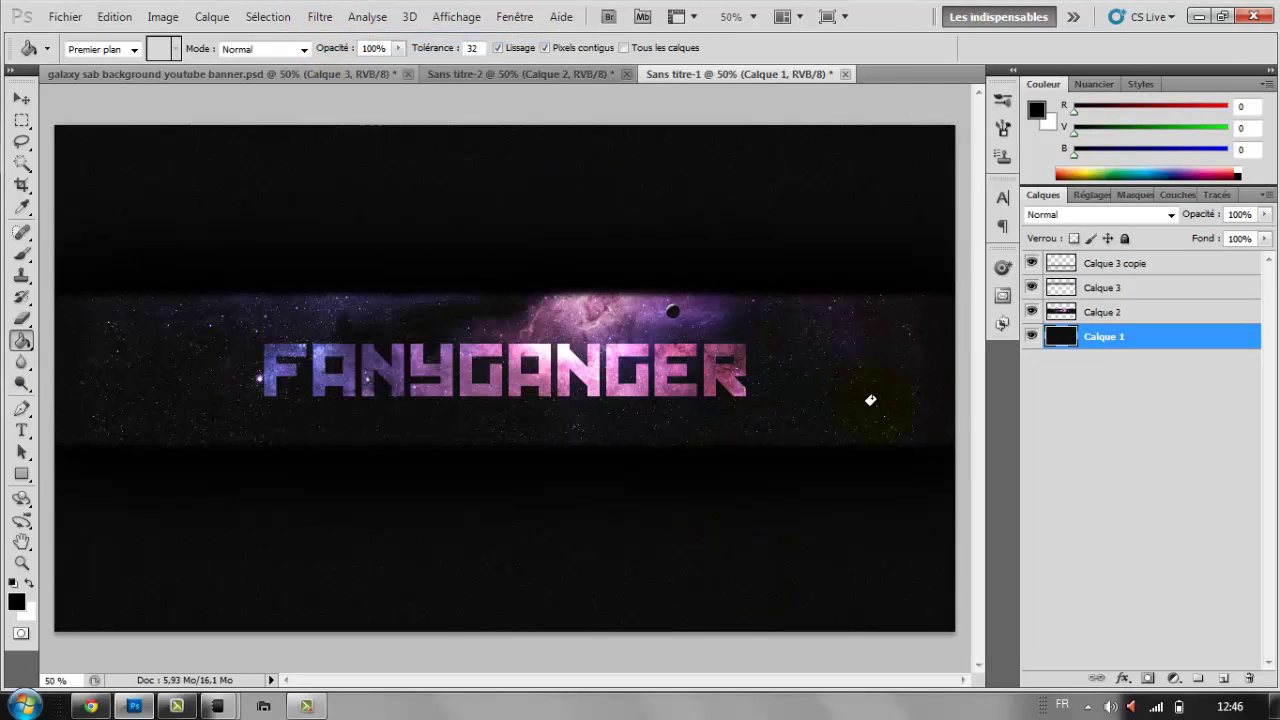
{"action": "key", "text": "v"}
{"action": "left_click", "coordinate": [1123, 214]}
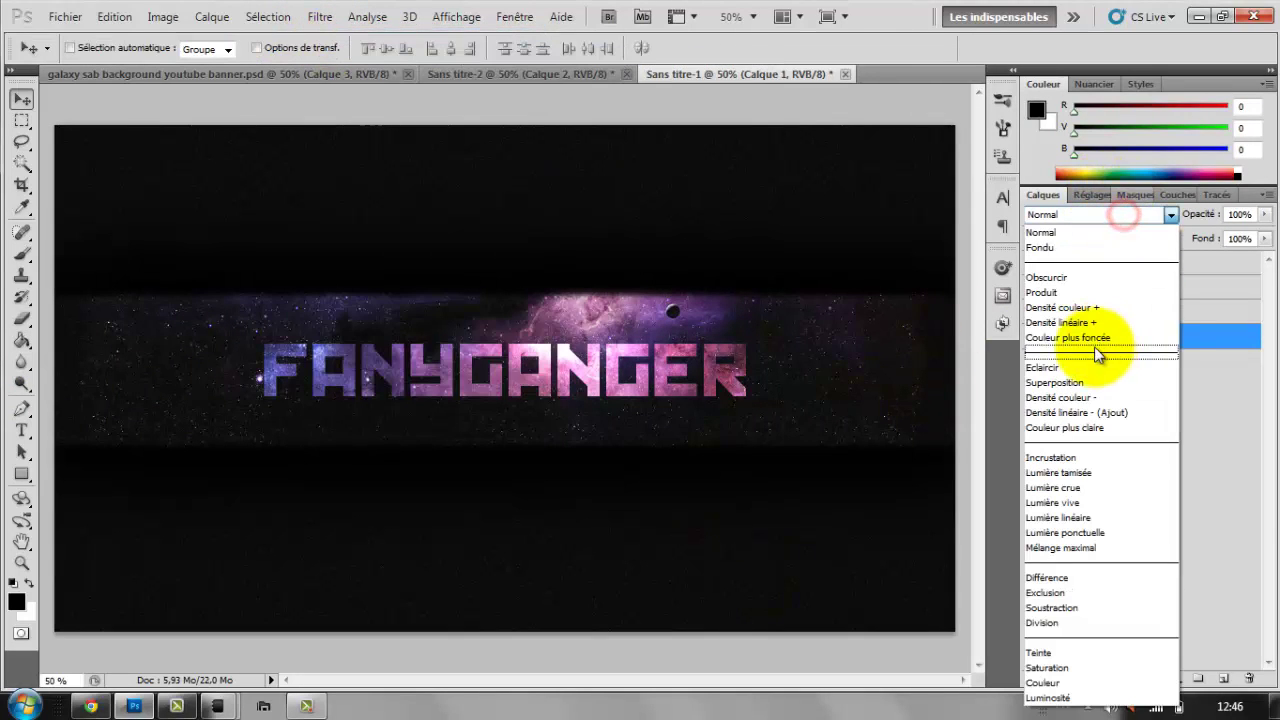
{"action": "left_click", "coordinate": [1238, 489]}
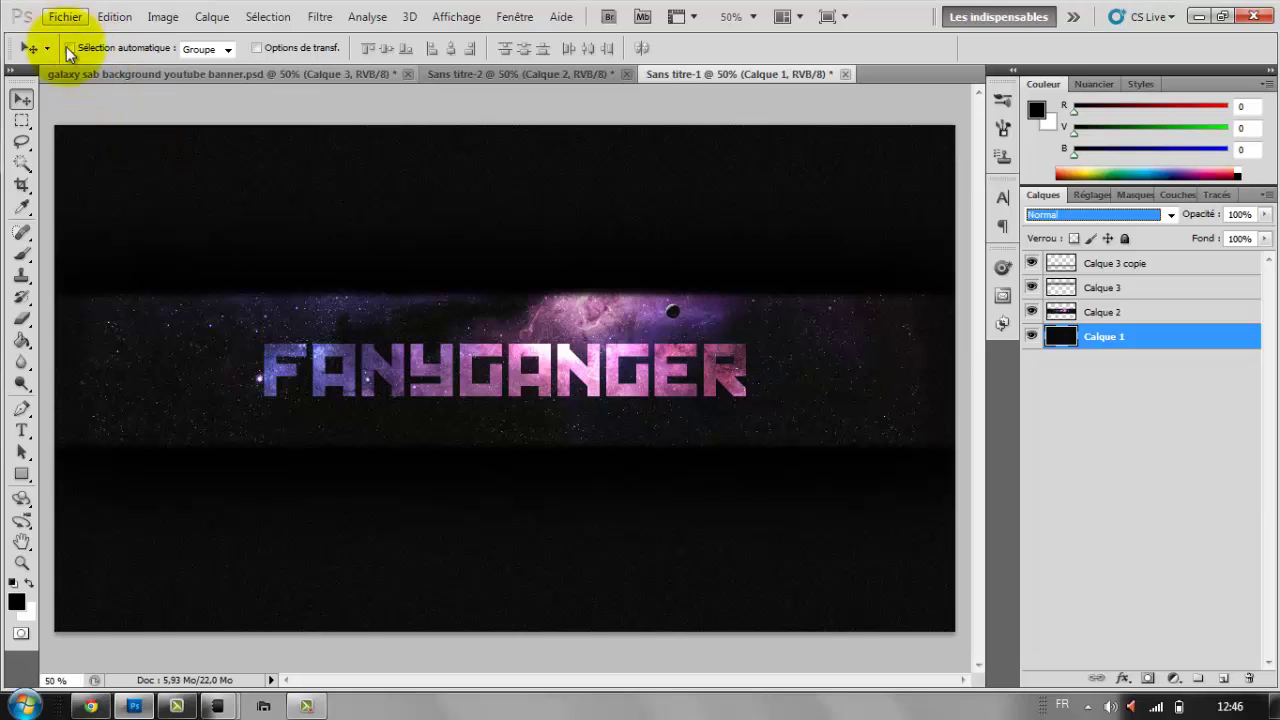
Step: Copy the Galaxy IV wallpaper image from the browser page
{"action": "left_click", "coordinate": [90, 706]}
{"action": "left_click", "coordinate": [256, 8]}
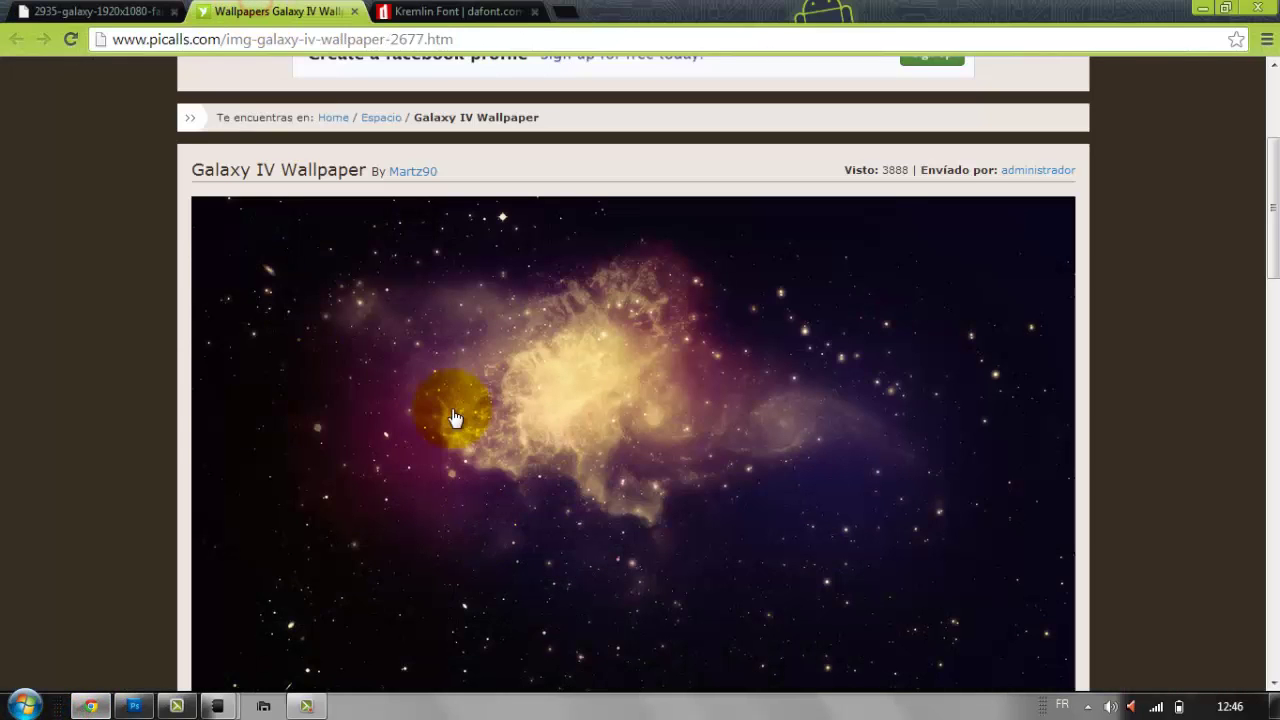
{"action": "scroll", "coordinate": [183, 398], "scroll_direction": "down", "scroll_amount": 1}
{"action": "right_click", "coordinate": [394, 281]}
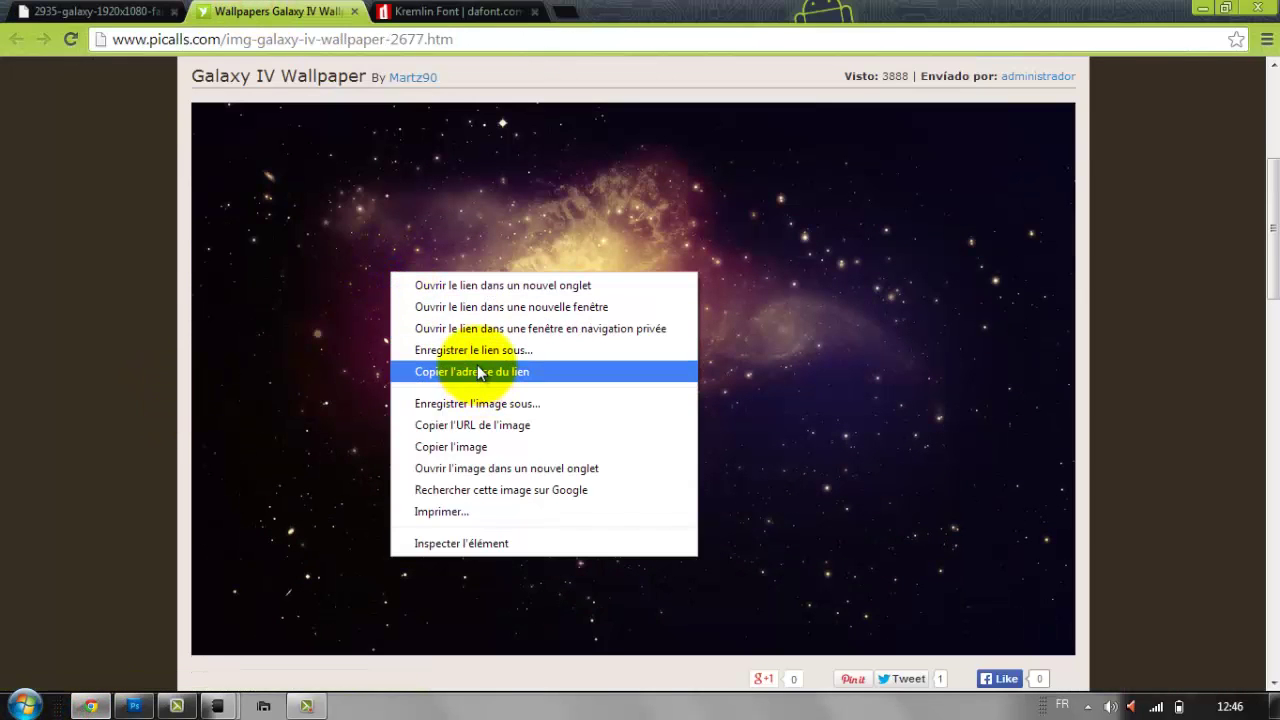
{"action": "left_click", "coordinate": [451, 447]}
{"action": "left_click", "coordinate": [134, 706]}
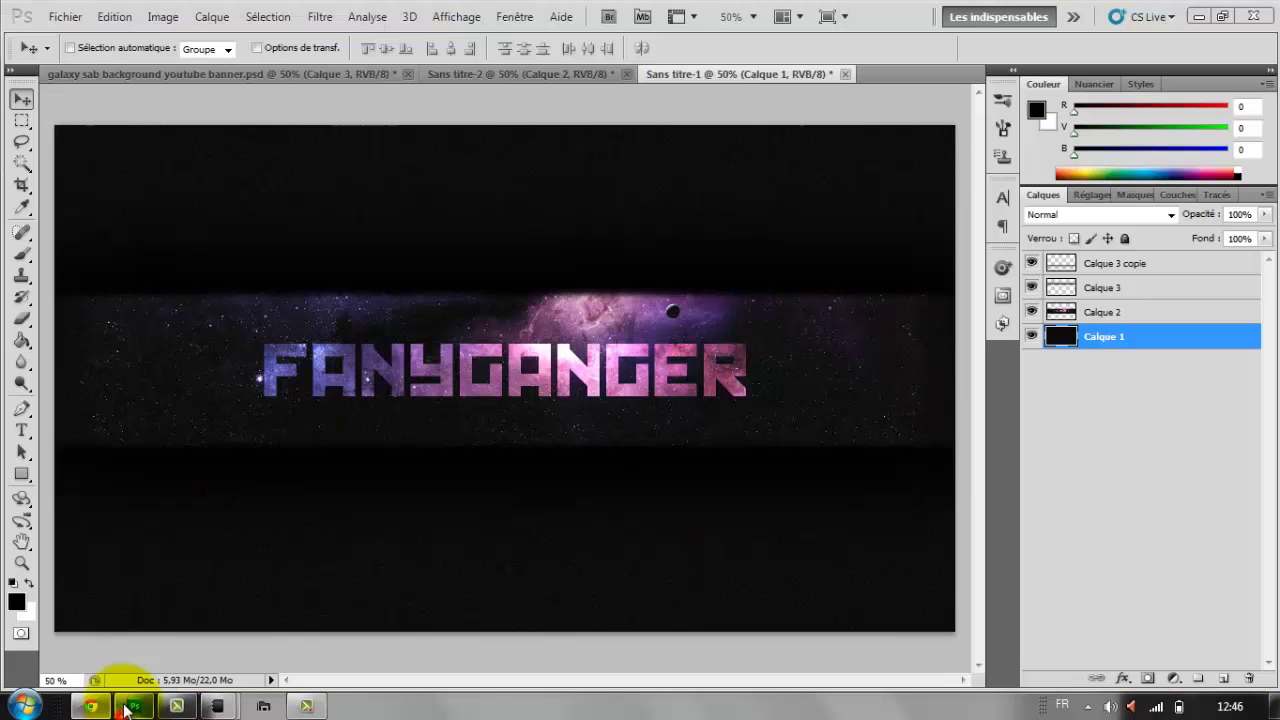
Step: Paste the galaxy wallpaper as Calque 4, scale it to about 104% and shift it right and down
{"action": "key", "text": "ctrl+v"}
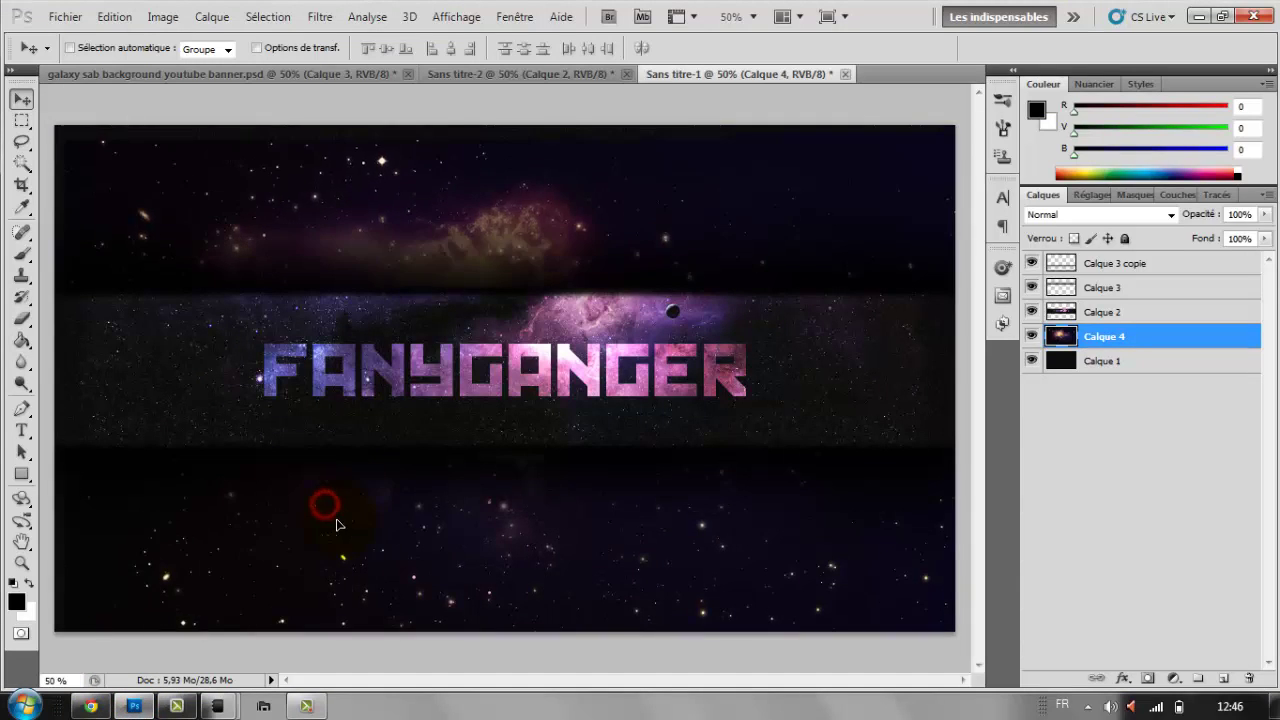
{"action": "mouse_move", "coordinate": [325, 513]}
{"action": "left_mouse_down"}
{"action": "mouse_move", "coordinate": [367, 527]}
{"action": "mouse_move", "coordinate": [351, 532]}
{"action": "left_mouse_up"}
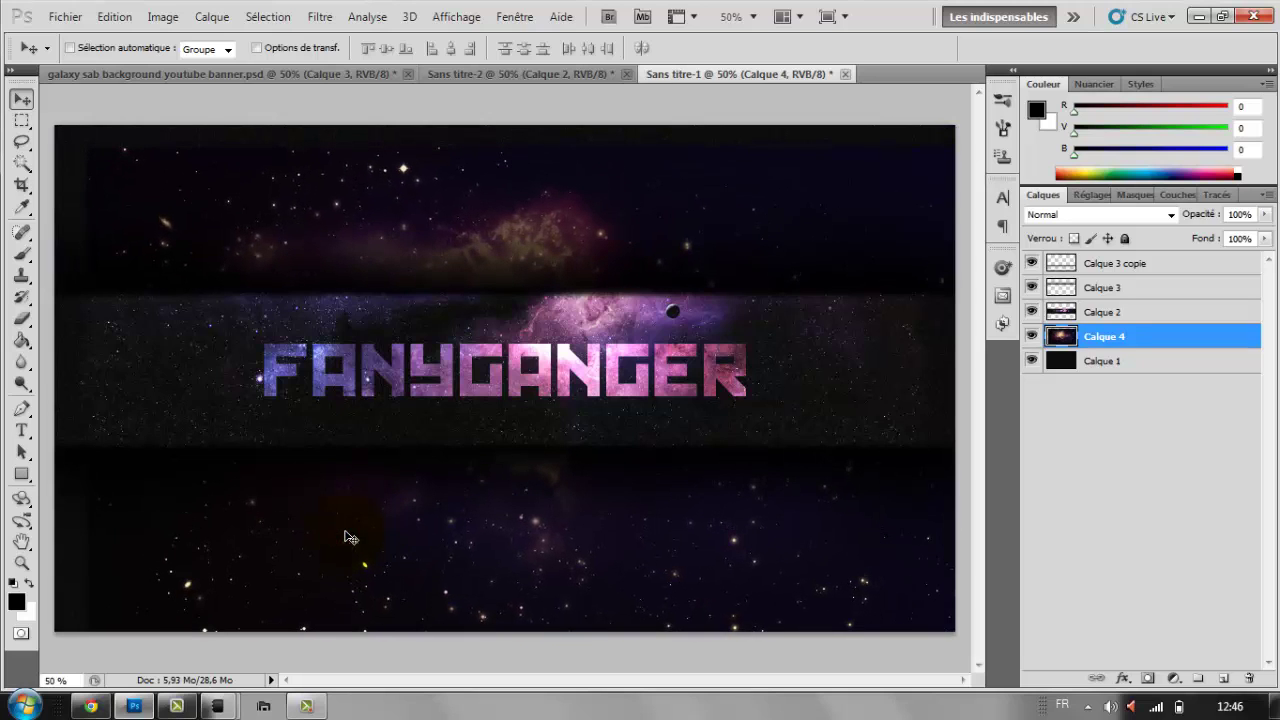
{"action": "key", "text": "ctrl+t"}
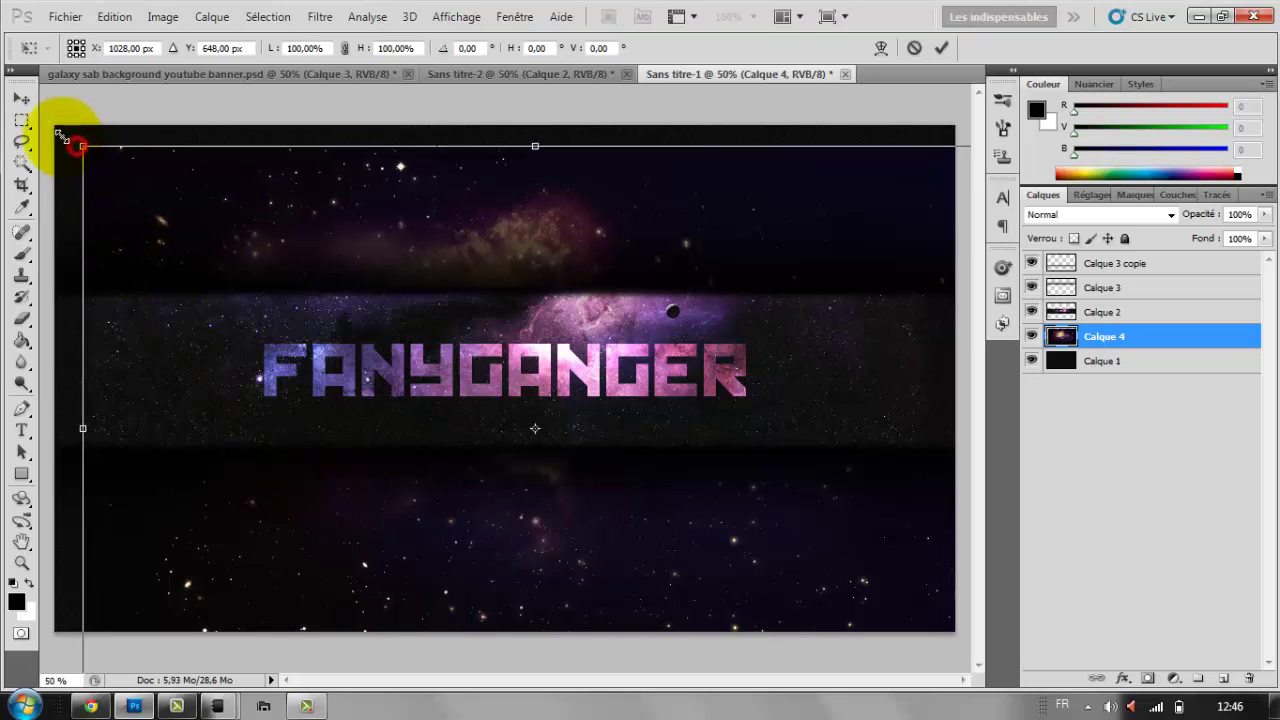
{"action": "left_click_drag", "start_coordinate": [74, 144], "coordinate": [43, 121]}
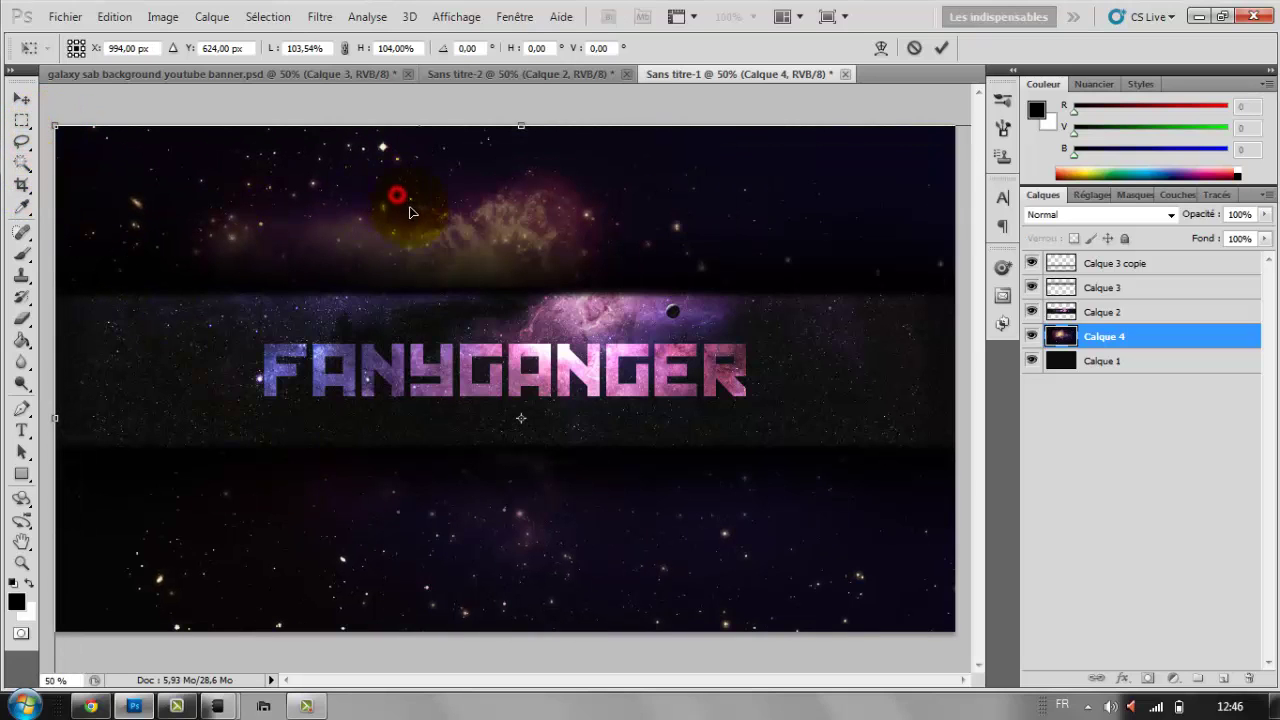
{"action": "left_click_drag", "start_coordinate": [409, 212], "coordinate": [436, 229]}
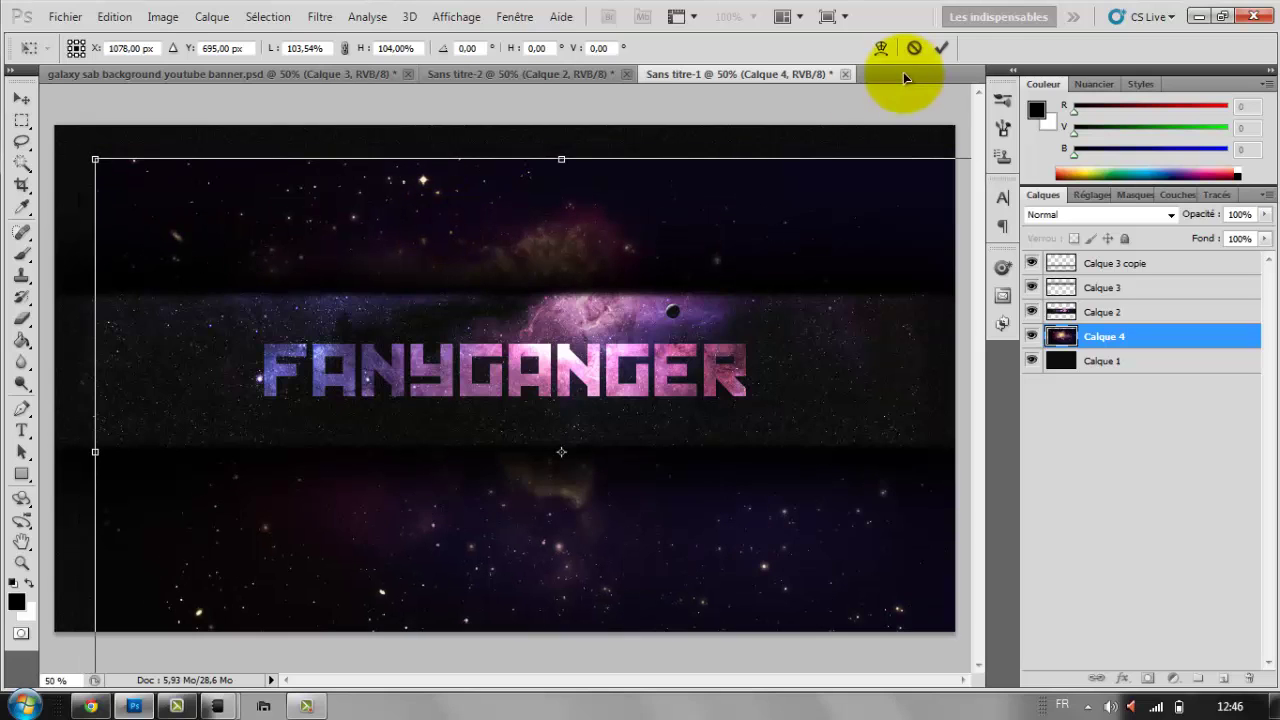
{"action": "left_click", "coordinate": [942, 48]}
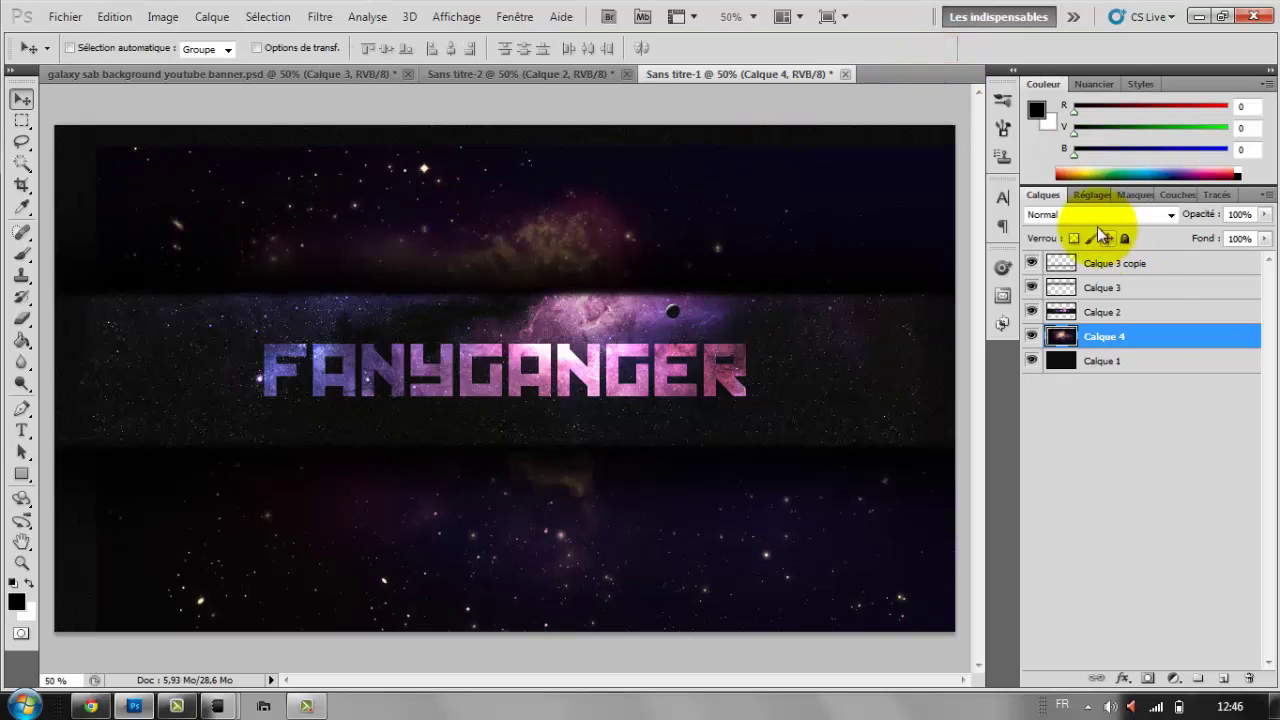
Step: Set Calque 4 to Couleur plus claire and erase parts of it to darken those areas
{"action": "left_click", "coordinate": [1100, 215]}
{"action": "left_click", "coordinate": [1118, 427]}
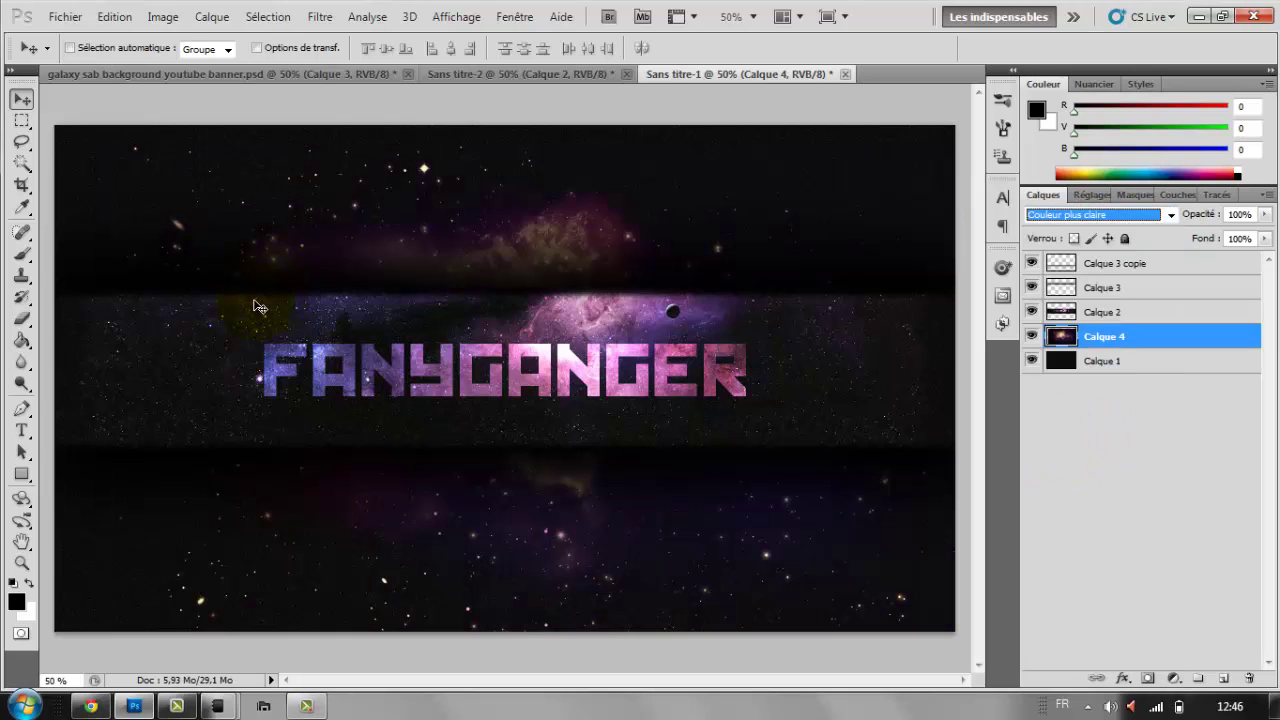
{"action": "left_click", "coordinate": [21, 319]}
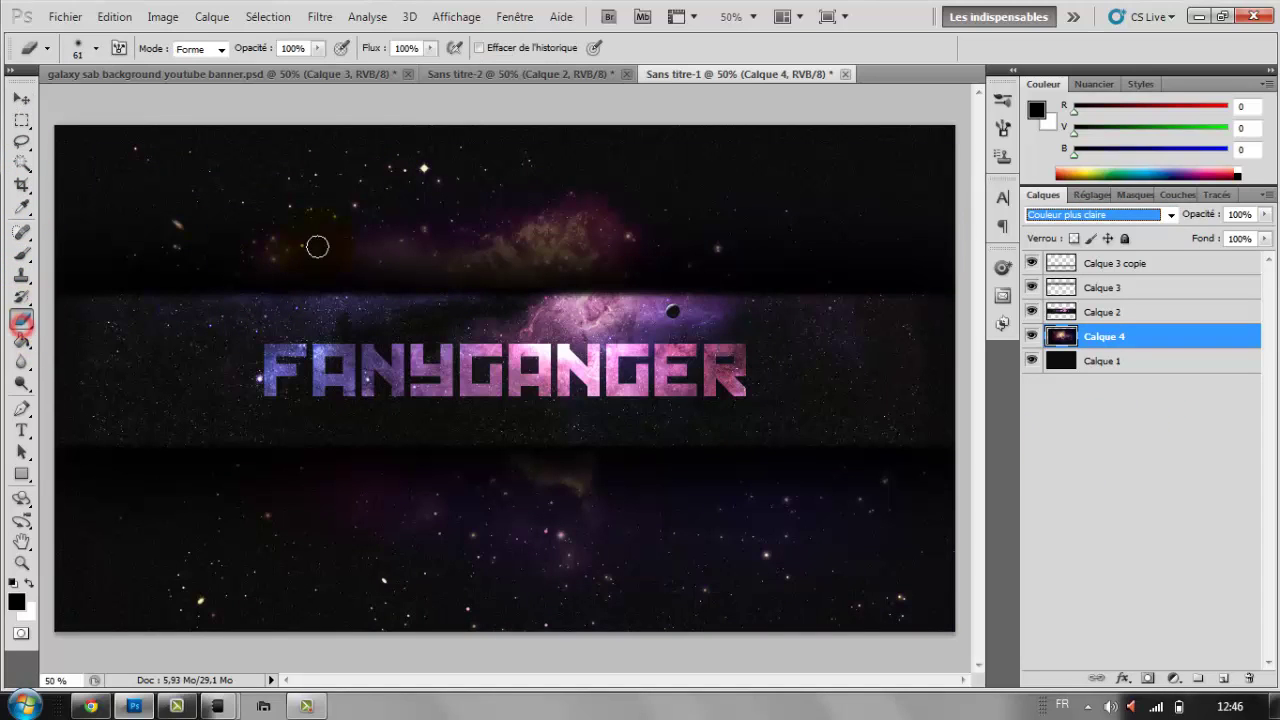
{"action": "left_click", "coordinate": [934, 157]}
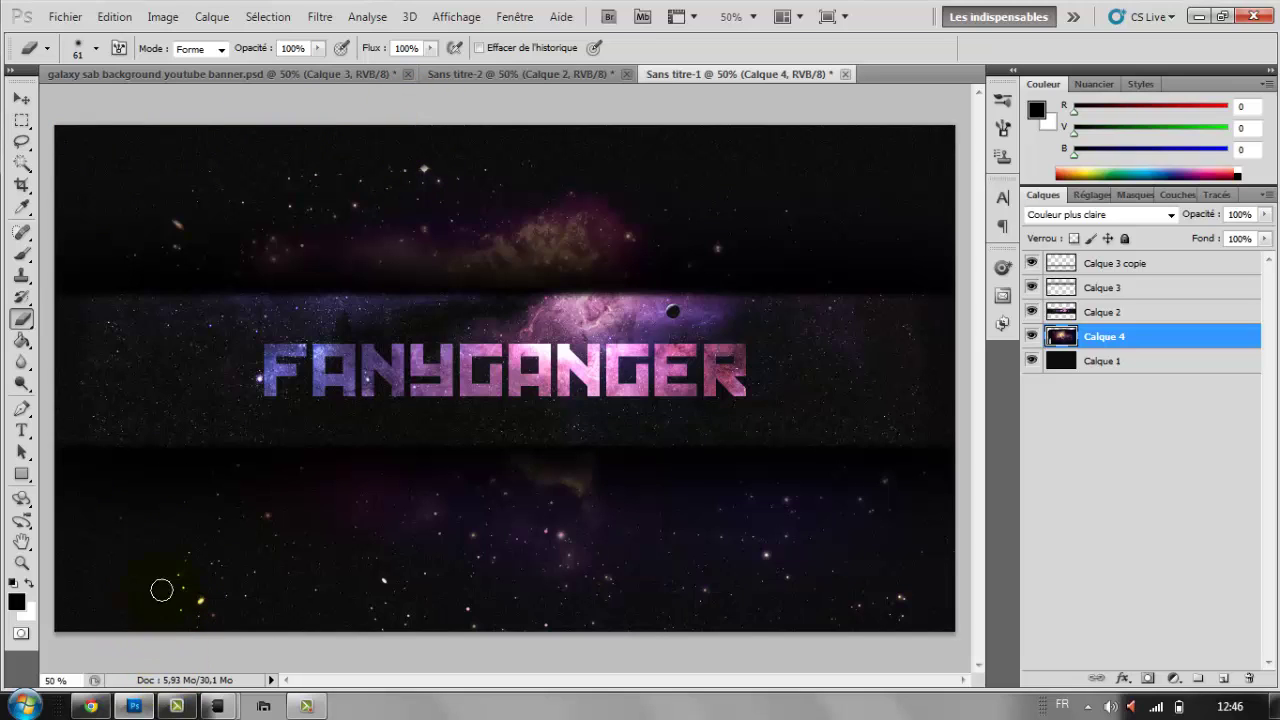
{"action": "key", "text": "v"}
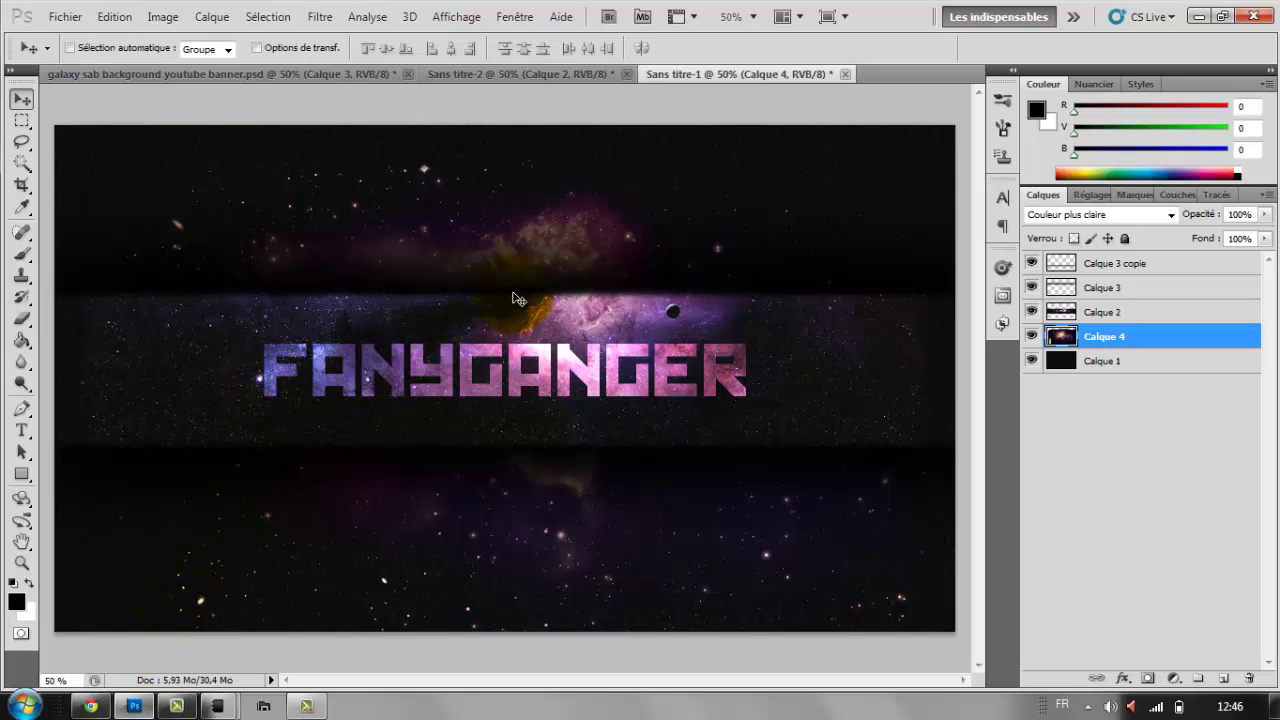
{"action": "key", "text": "ctrl+t"}
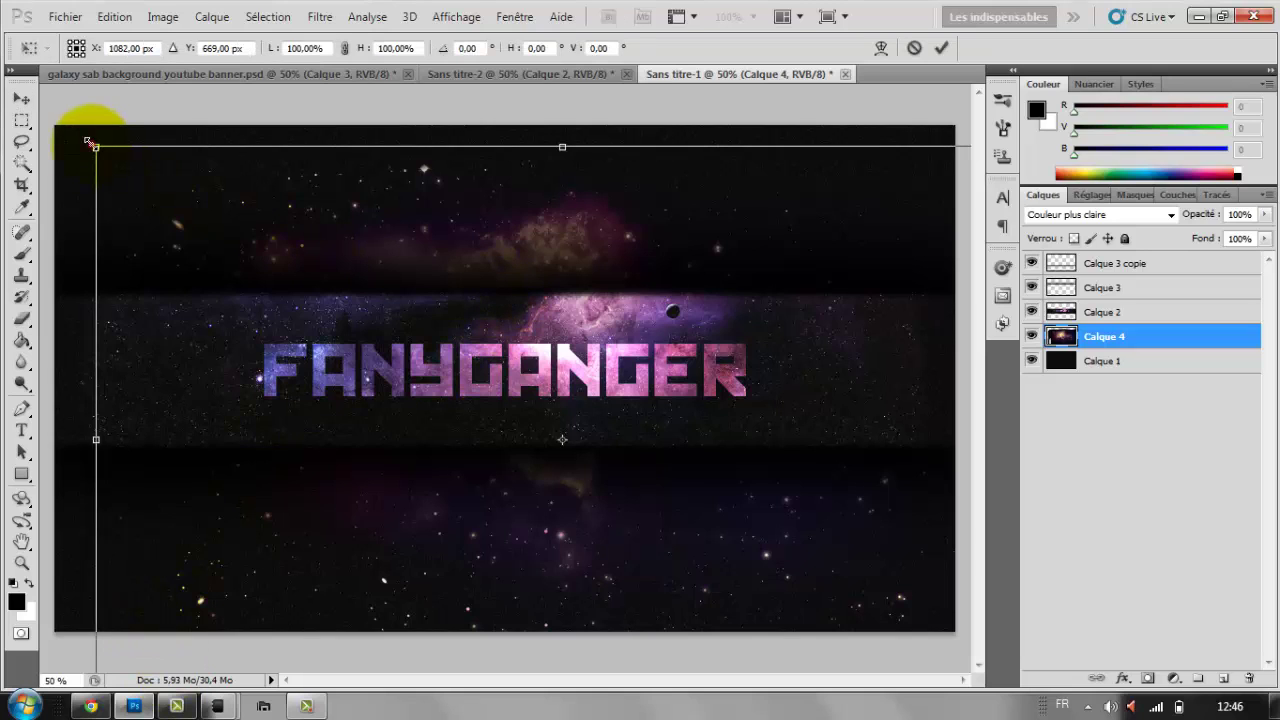
Step: Enlarge the galaxy backdrop from its top-left corner and stretch it left to about 106%
{"action": "left_click_drag", "start_coordinate": [90, 143], "coordinate": [47, 124]}
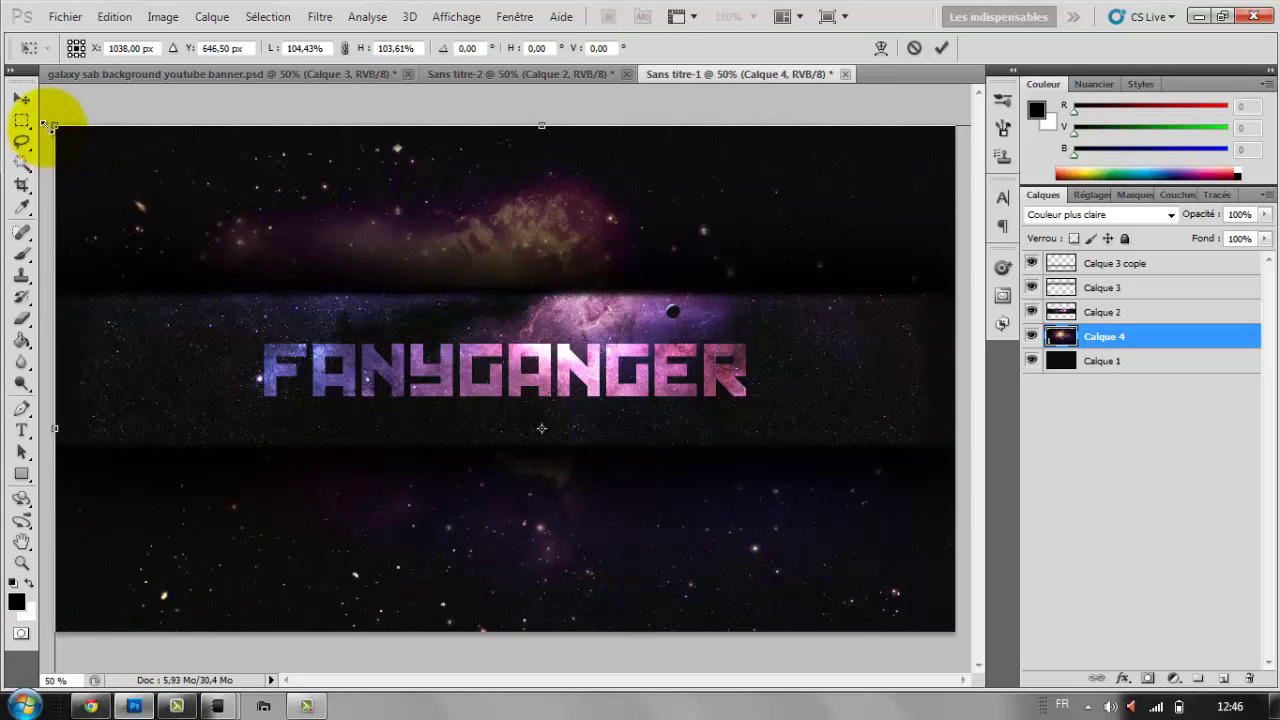
{"action": "left_click_drag", "start_coordinate": [55, 138], "coordinate": [47, 138]}
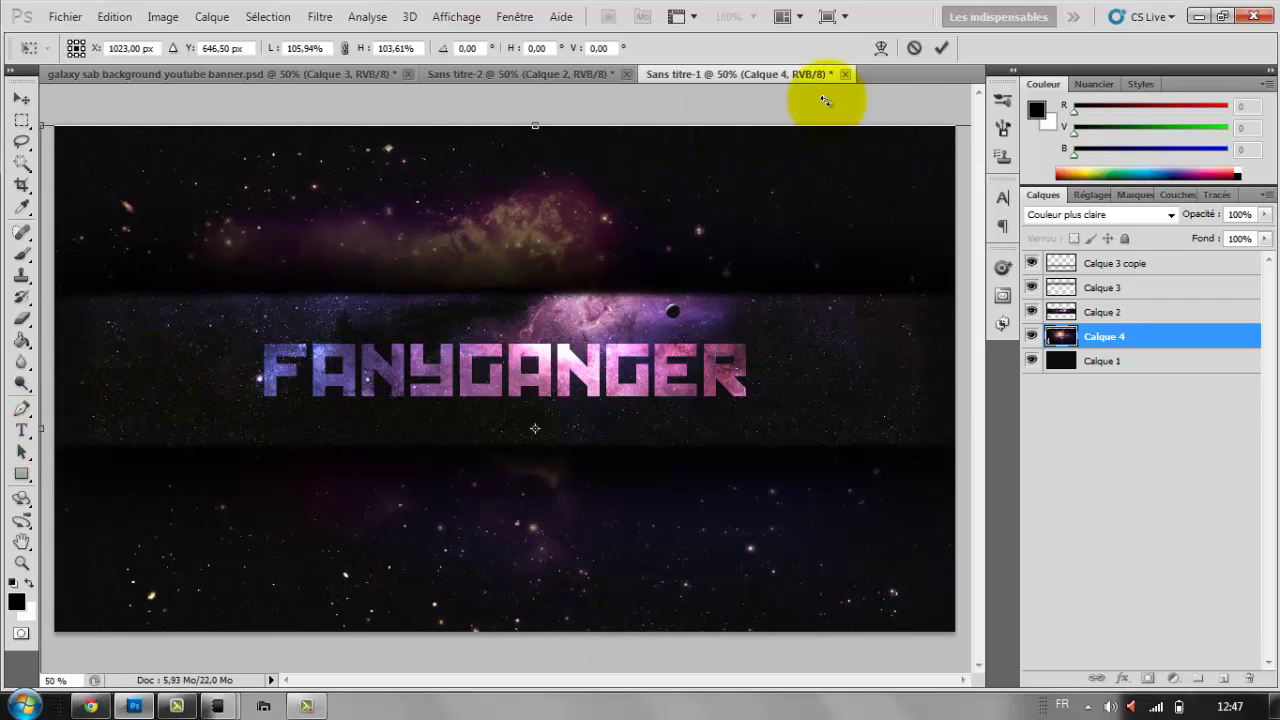
{"action": "left_click", "coordinate": [941, 48]}
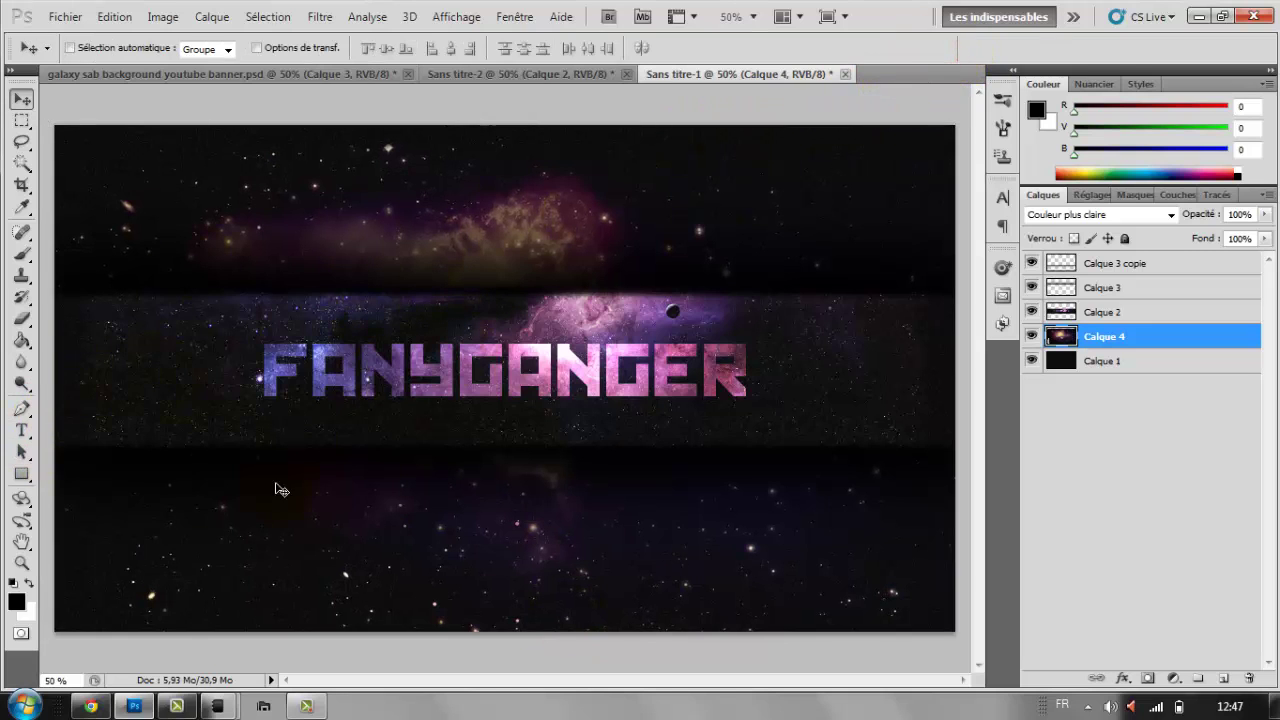
{"action": "left_click", "coordinate": [389, 587]}
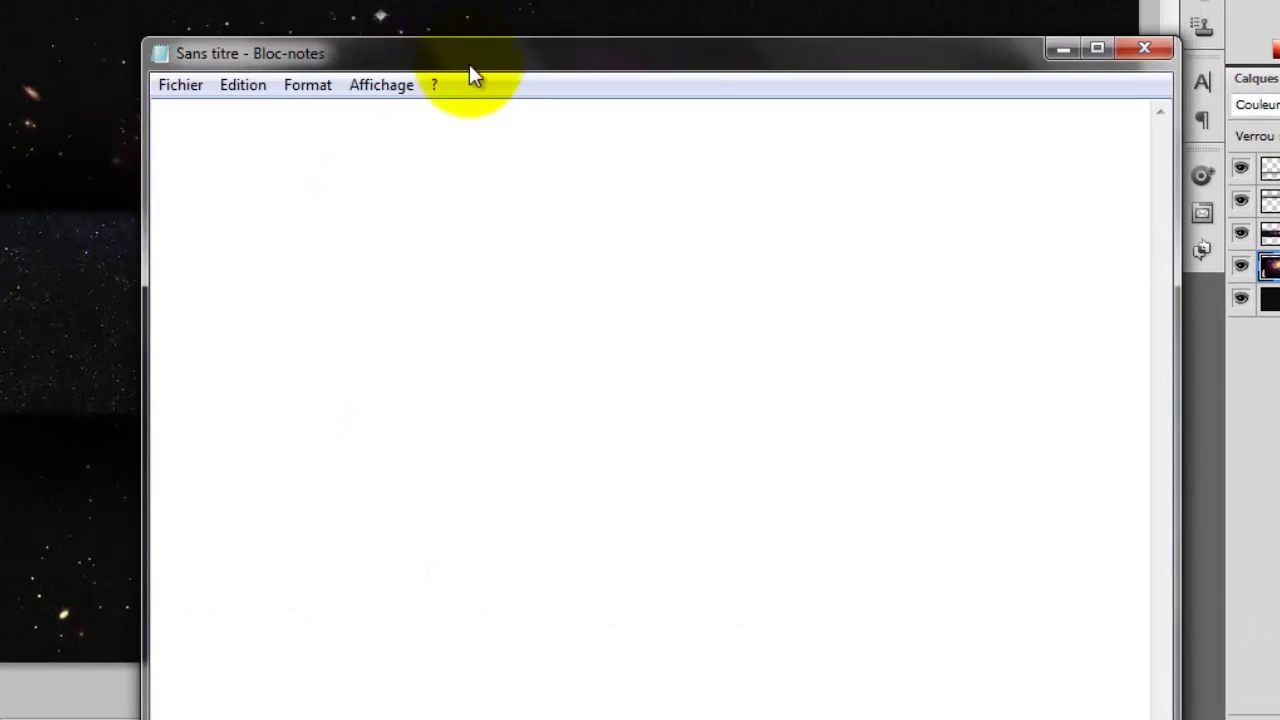
Step: Write the opening note lines saying the banner can be uploaded to YouTube as a background
{"action": "left_click_drag", "start_coordinate": [533, 55], "coordinate": [548, 295]}
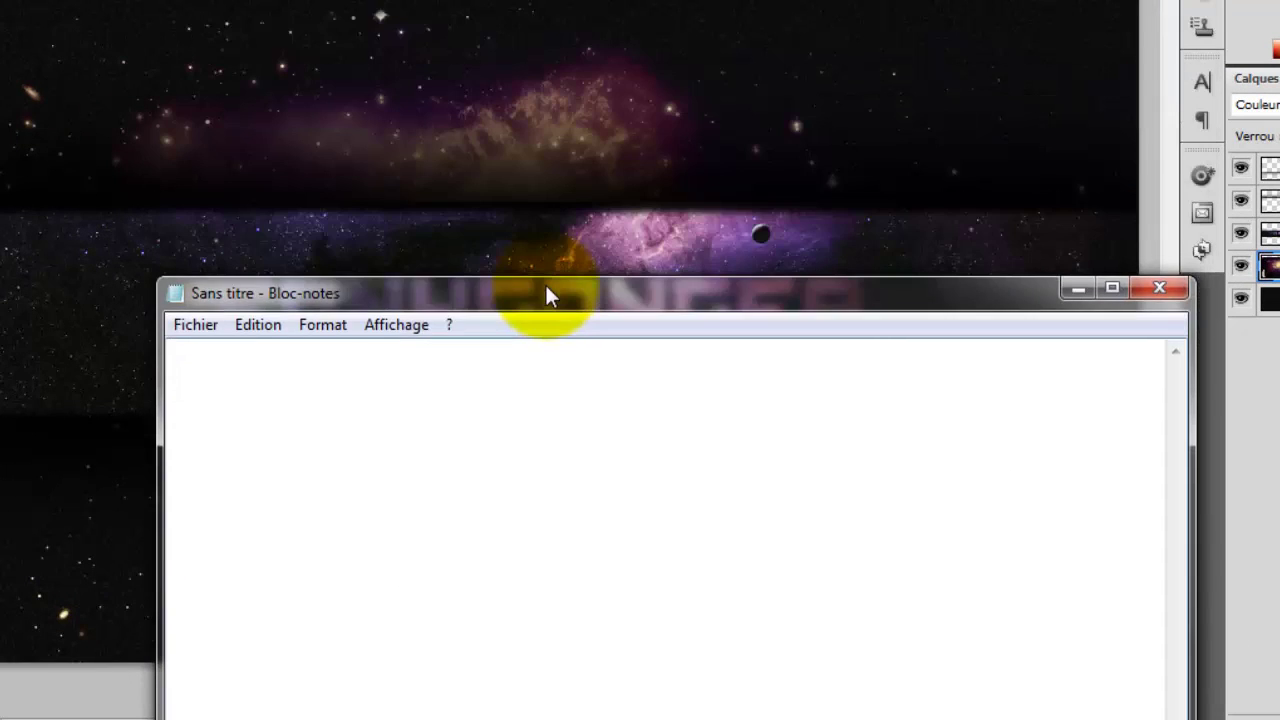
{"action": "left_click", "coordinate": [526, 464]}
{"action": "type", "text": "and "}
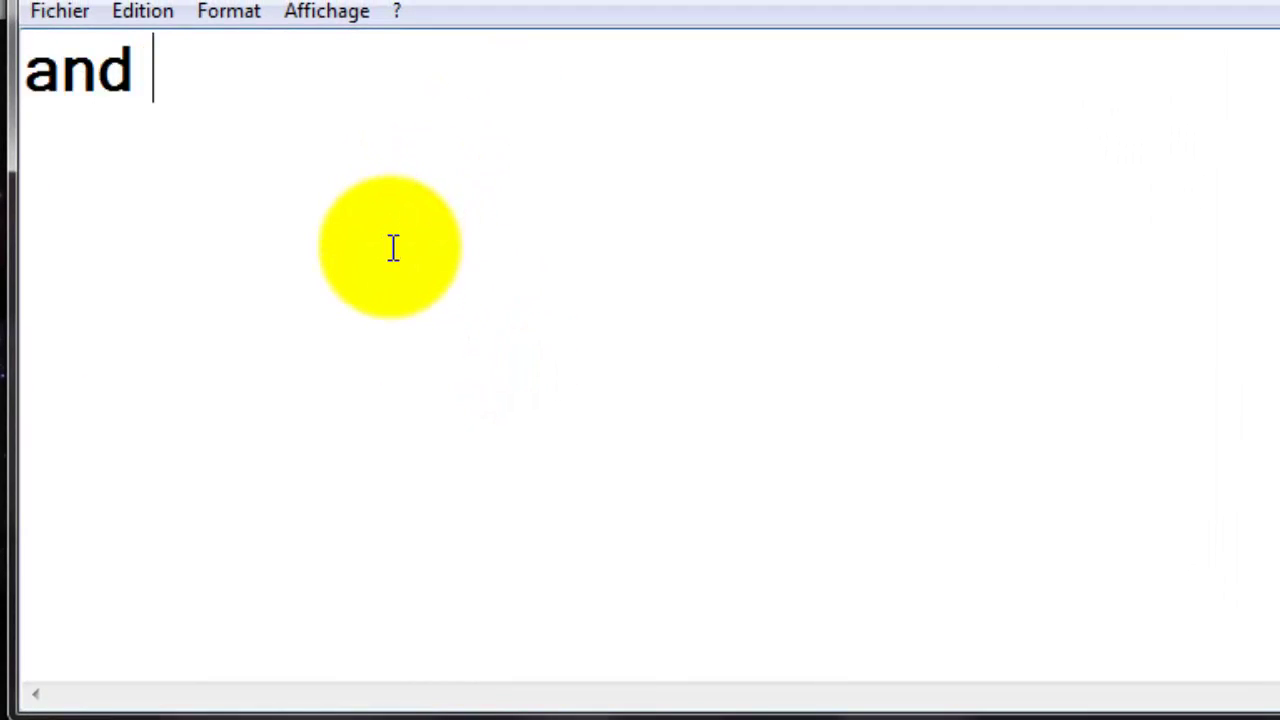
{"action": "type", "text": "yeah ! that's it :)"}
{"action": "key", "text": "Return"}
{"action": "type", "text": "u can upload ti"}
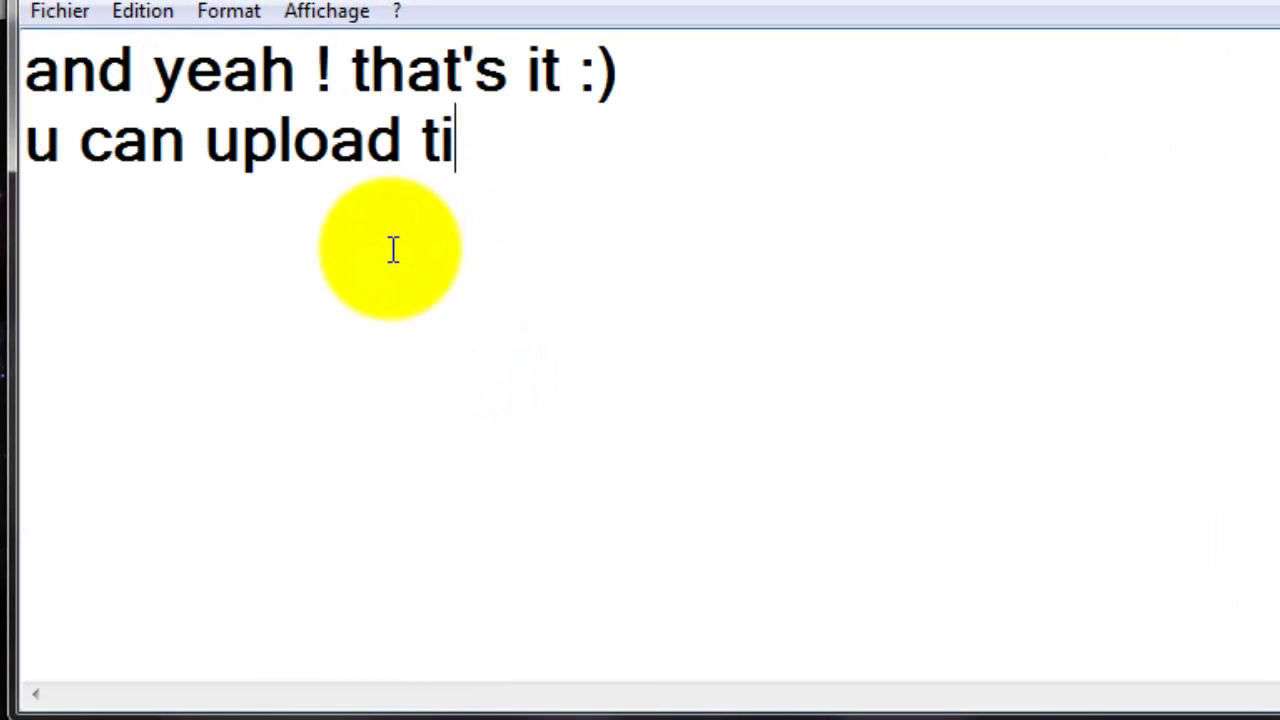
{"action": "type", "text": "youtube ormake "}
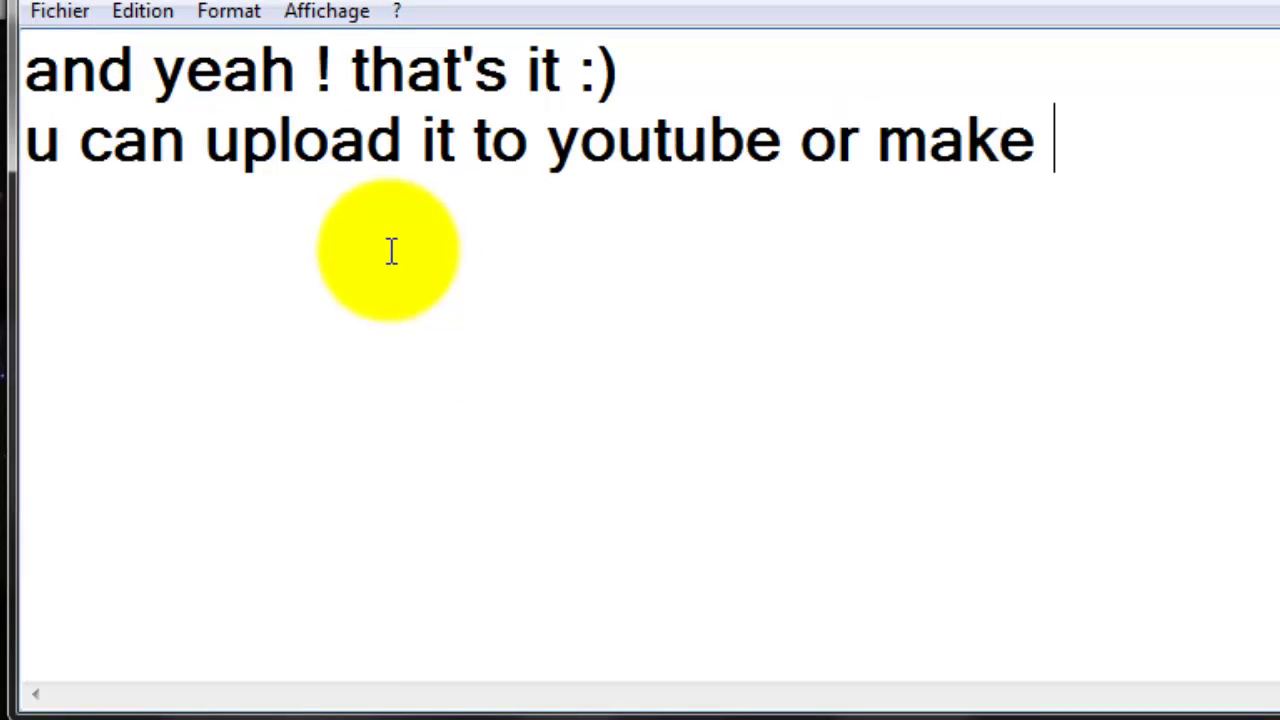
{"action": "type", "text": "it ur background"}
{"action": "key", "text": "Return"}
{"action": "type", "text": "ti'"}
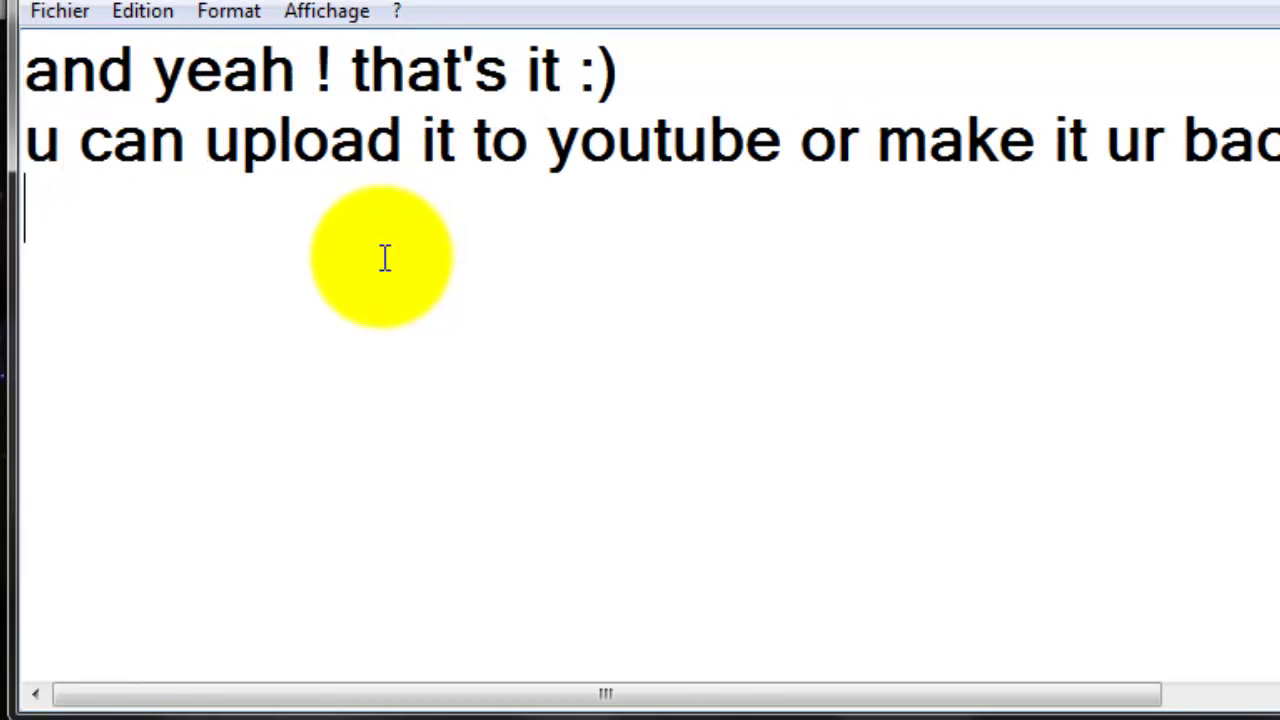
{"action": "type", "text": "so yeah thanks for watching "}
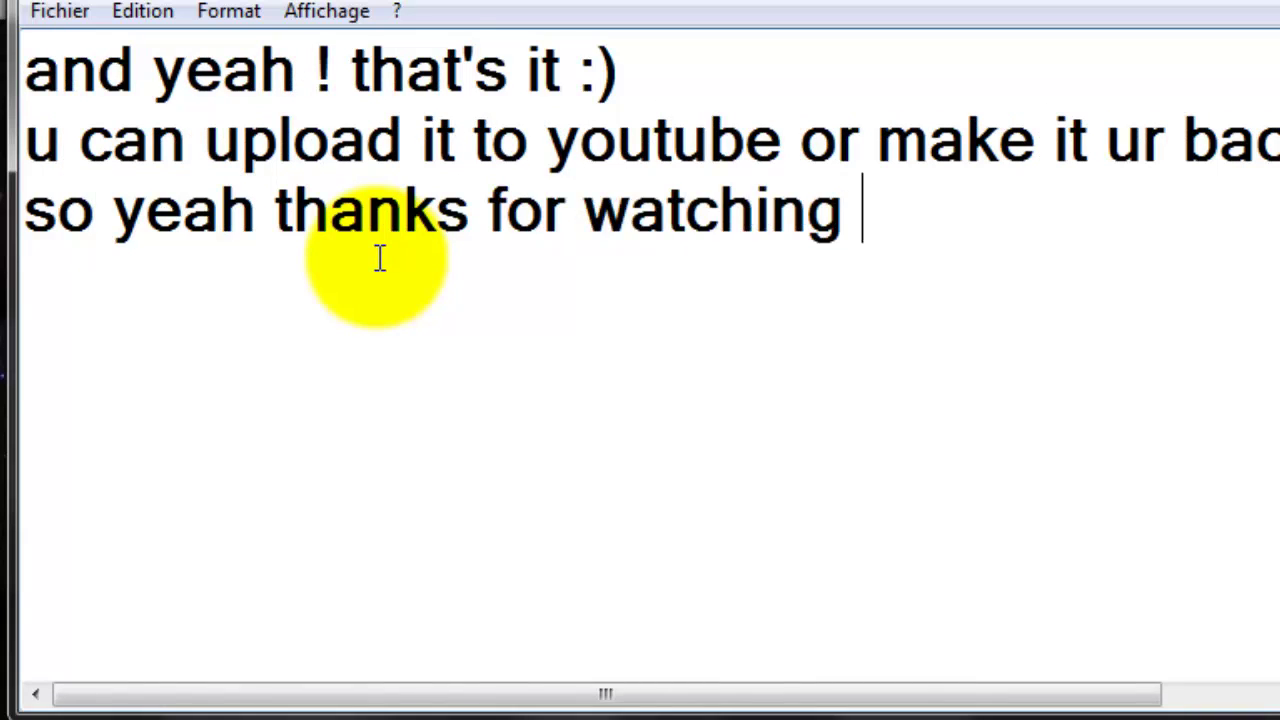
{"action": "type", "text": "hope u enjoyed my"}
Step: Add lines inviting viewers to comment or inbox for help, promising to gladly reply
{"action": "key", "text": "Return"}
{"action": "type", "text": "if u need anythin"}
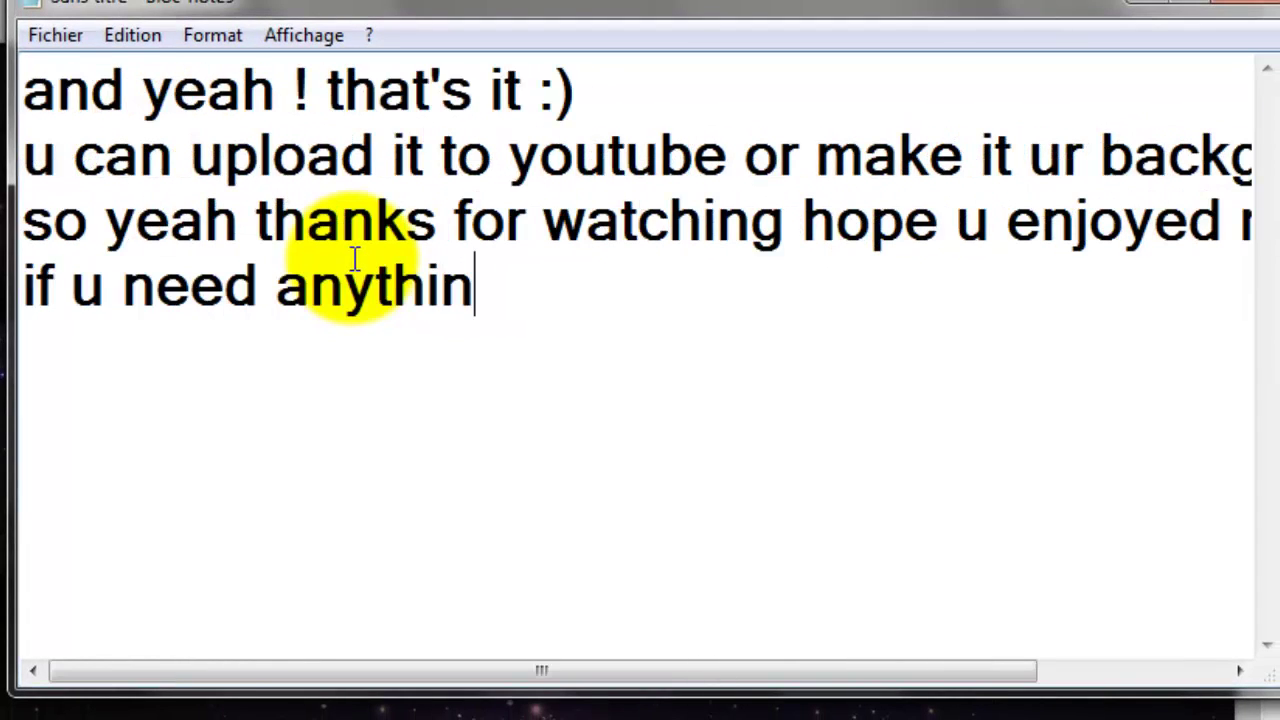
{"action": "type", "text": "g just comment or inbox me"}
{"action": "key", "text": "Return"}
{"action": "type", "text": "i'll t"}
{"action": "key", "text": "BackSpace"}
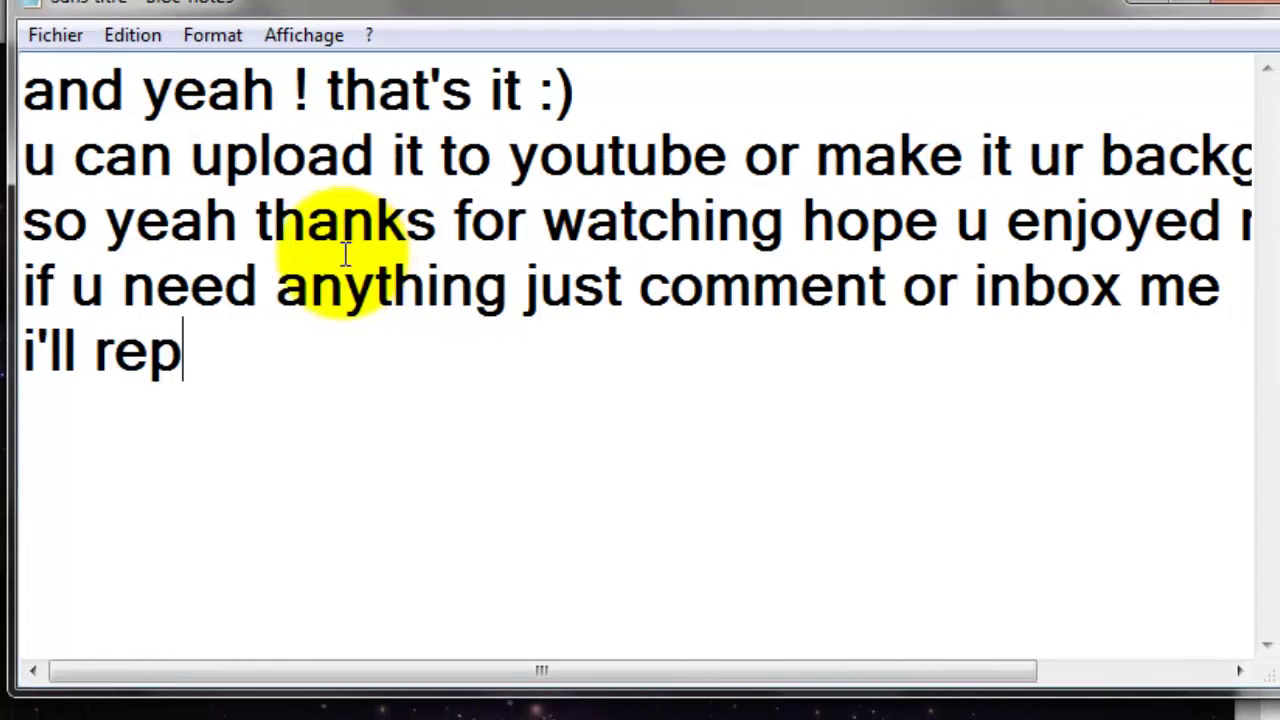
{"action": "key", "text": "BackSpace"}
{"action": "key", "text": "BackSpace"}
{"action": "key", "text": "BackSpace"}
{"action": "type", "text": "gladly reply to ur message"}
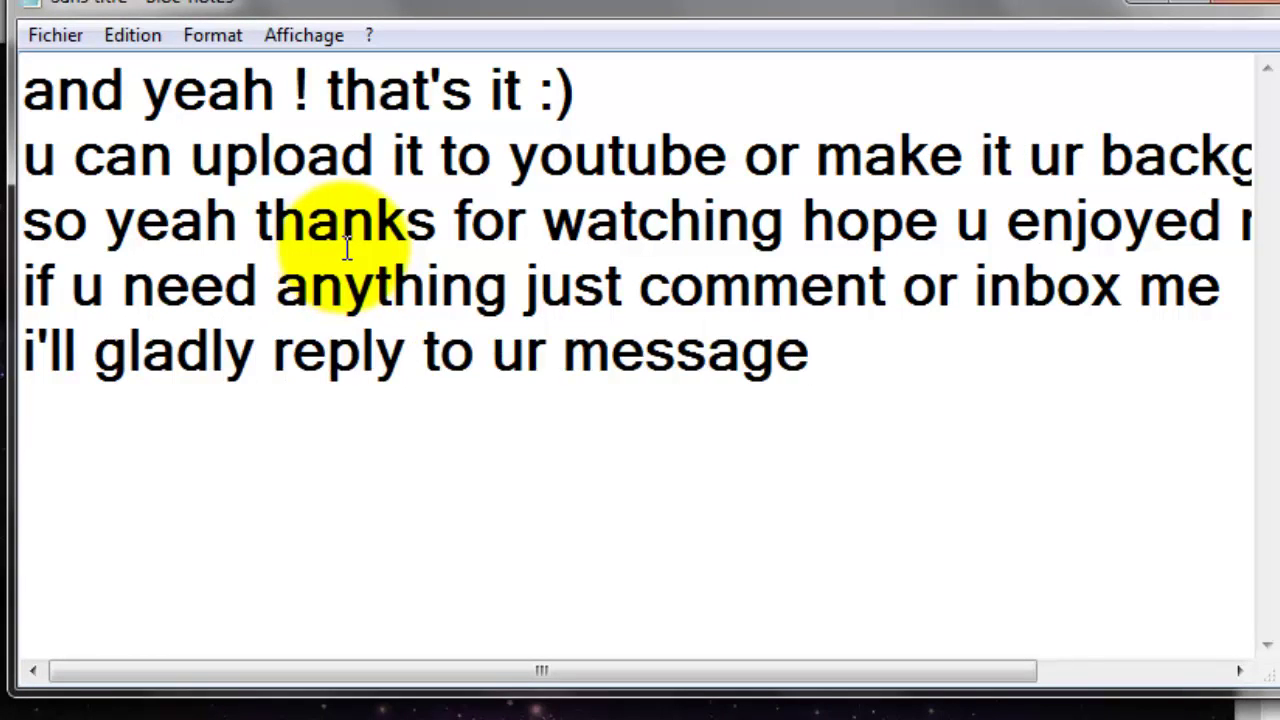
Step: Add lines asking viewers to subscribe and like, ending 'thanks for watching and have a nice day'
{"action": "key", "text": "Return"}
{"action": "type", "text": "don't forget to subscribe for more v"}
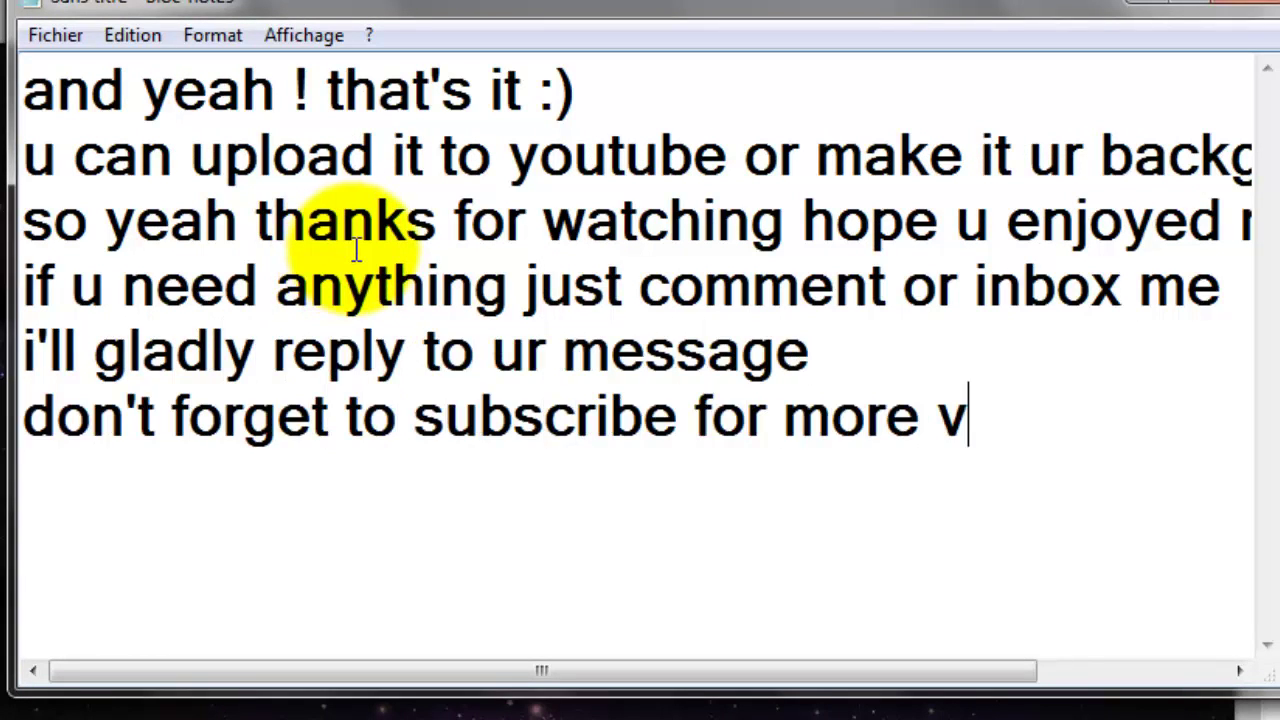
{"action": "type", "text": "ideos on th"}
{"action": "key", "text": "Return"}
{"action": "type", "text": "and ti"}
{"action": "key", "text": "BackSpace"}
{"action": "type", "text": "o like if "}
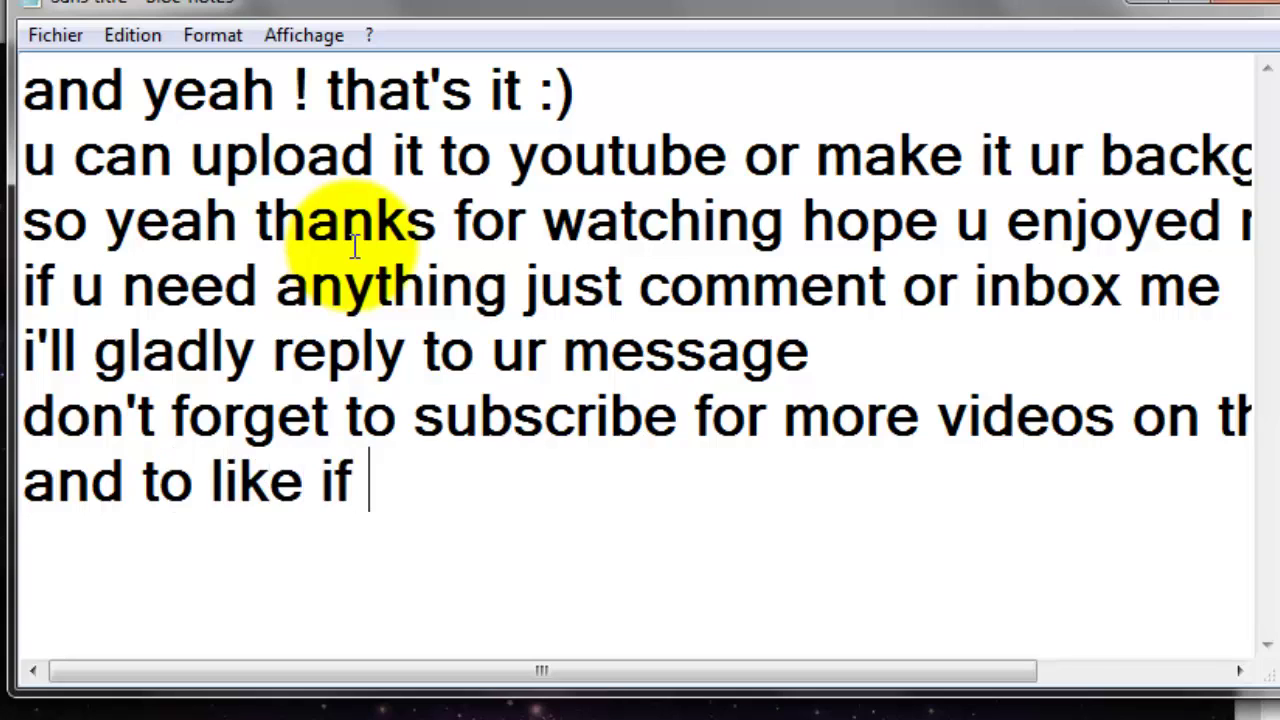
{"action": "type", "text": "u liked thevi"}
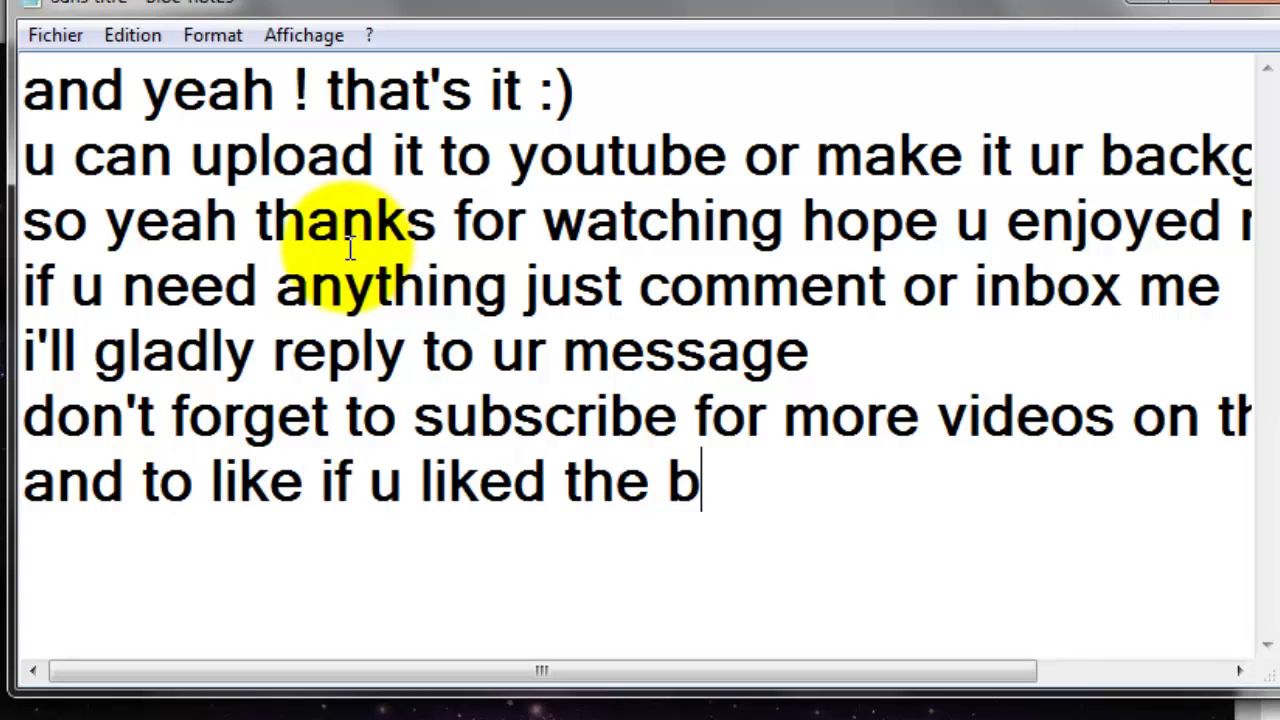
{"action": "key", "text": "BackSpace"}
{"action": "type", "text": "ideo thanks for watching and hav"}
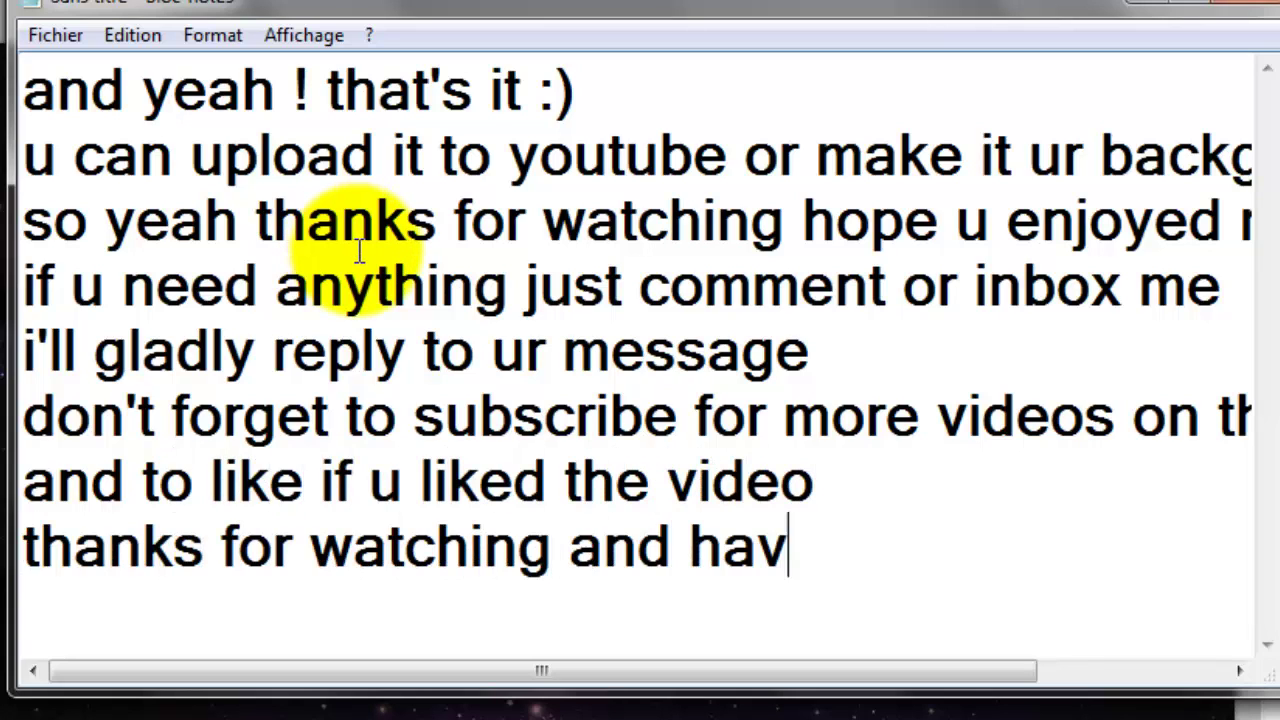
{"action": "type", "text": "e a nice day"}
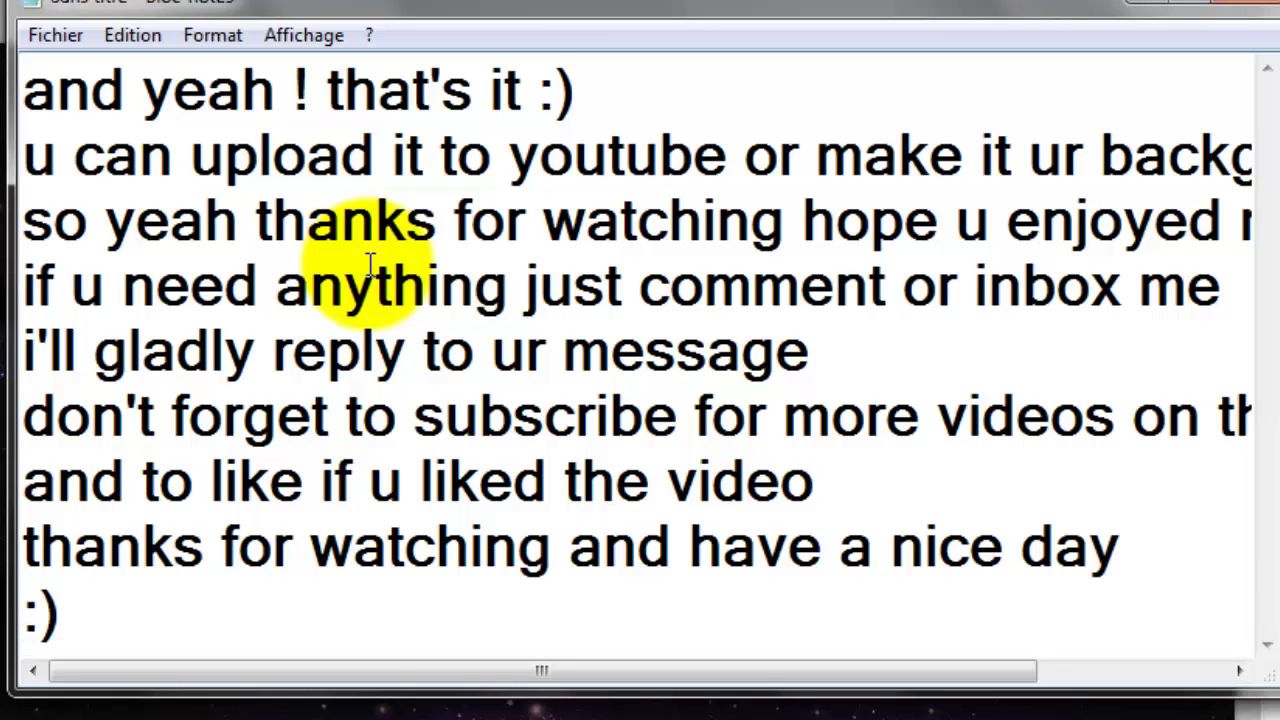